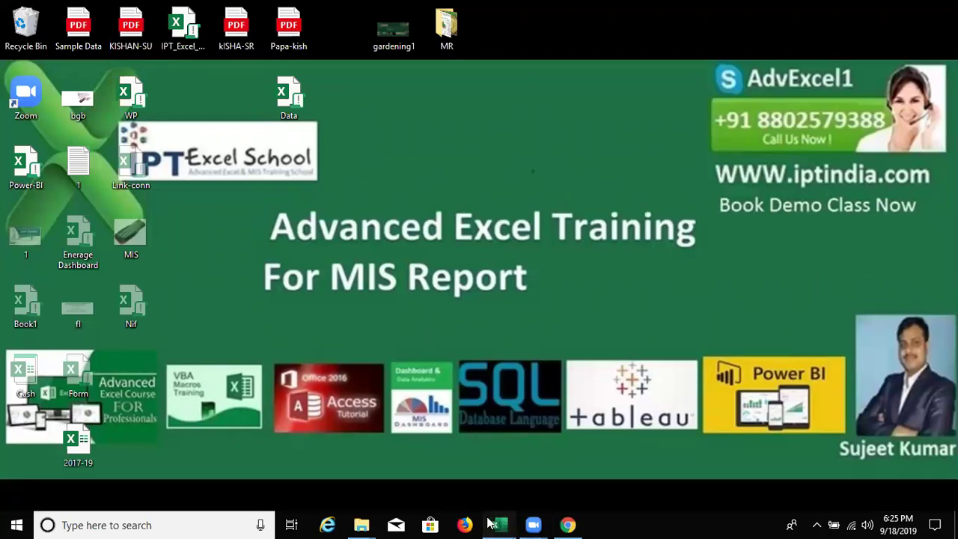
Step: Bring the Book1 Excel window to the front from the taskbar
mouse_move(498, 525)
left_click(455, 500)
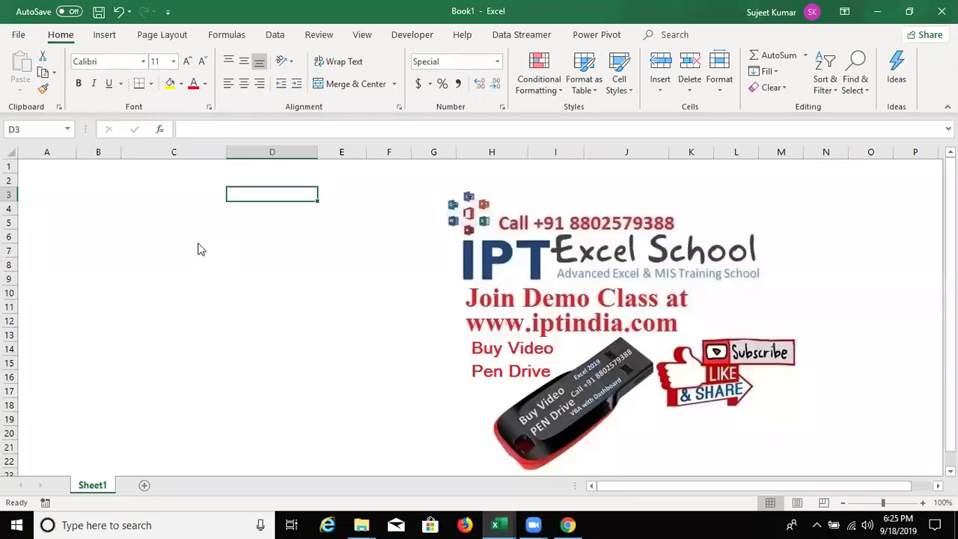
Step: Enter 20 in A2 and 30 in B2
left_click(70, 185)
type("20")
key("Tab")
type("30")
key("Down")
Step: Copy A2's 20 and Paste Special Multiply it into B2 so B2 shows 600
left_click(69, 183)
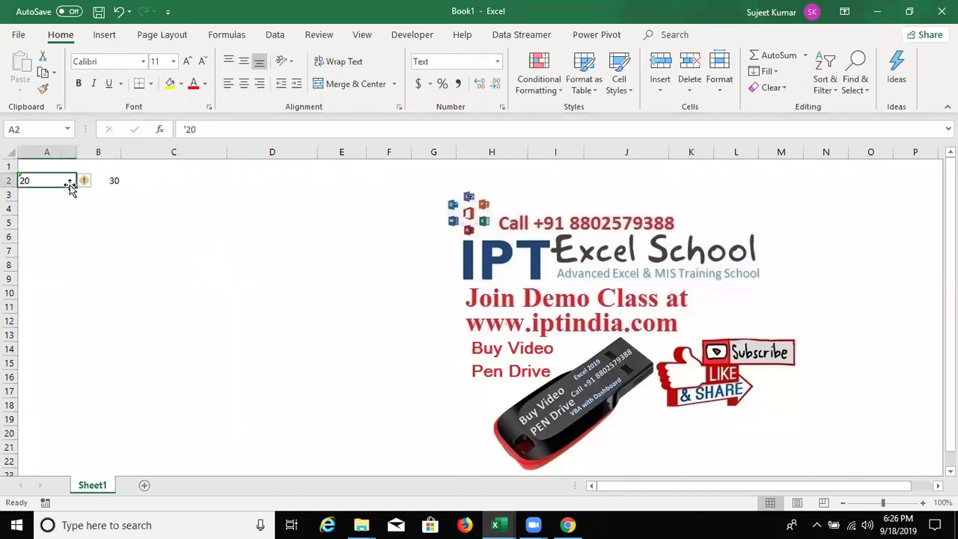
key("ctrl+c")
key("Right")
key("ctrl+v")
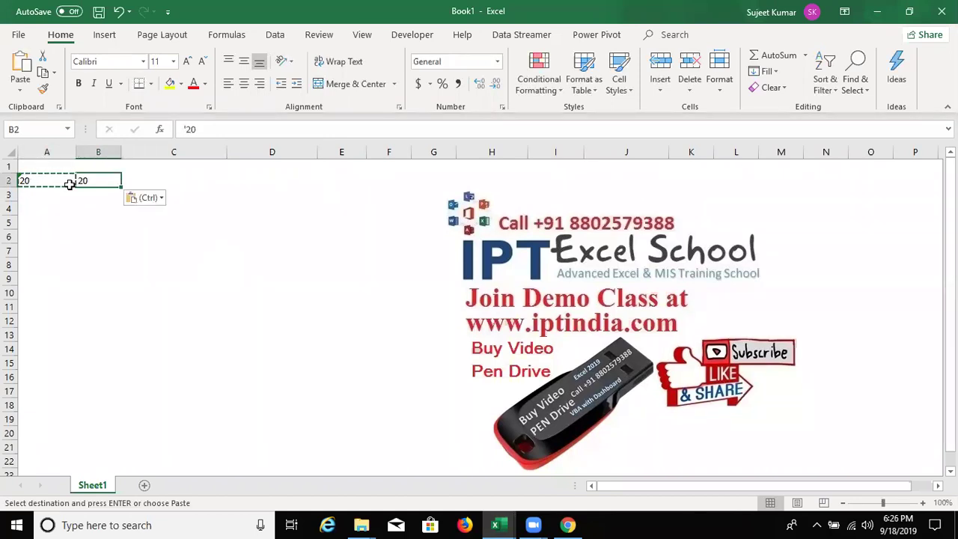
key("ctrl+z")
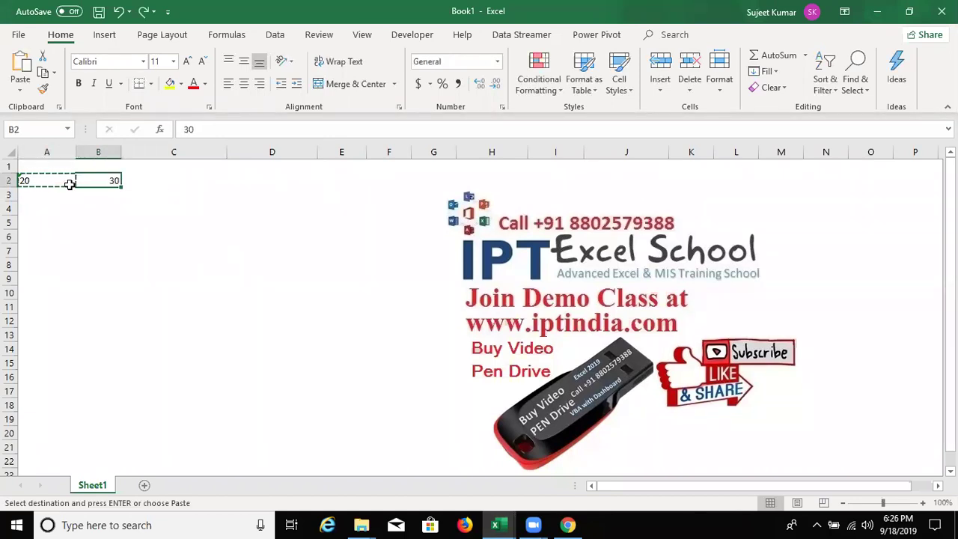
right_click(92, 178)
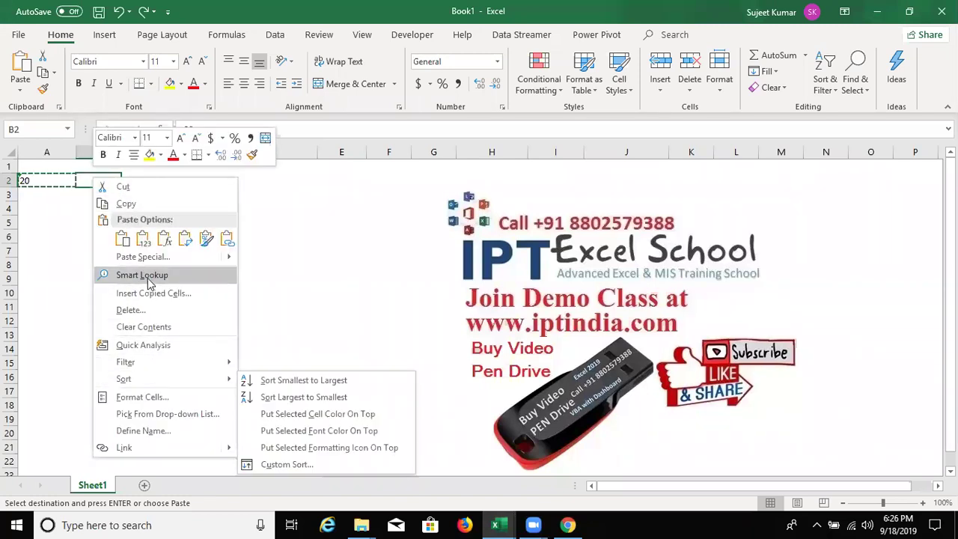
left_click(148, 258)
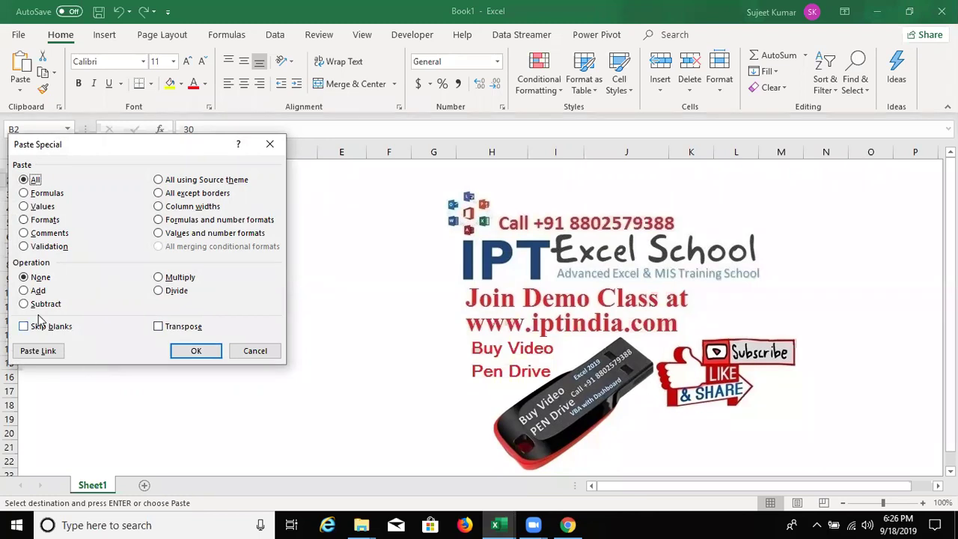
left_click(158, 277)
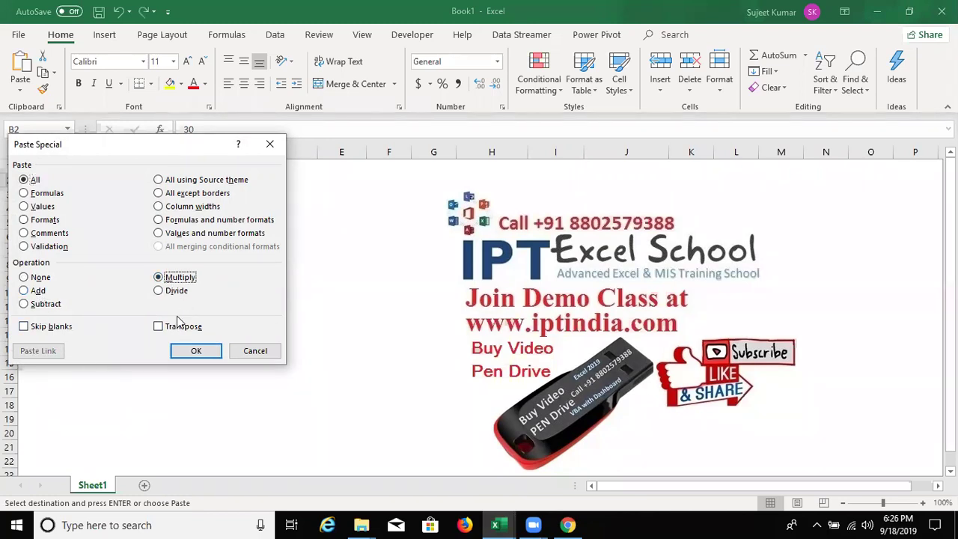
left_click(184, 350)
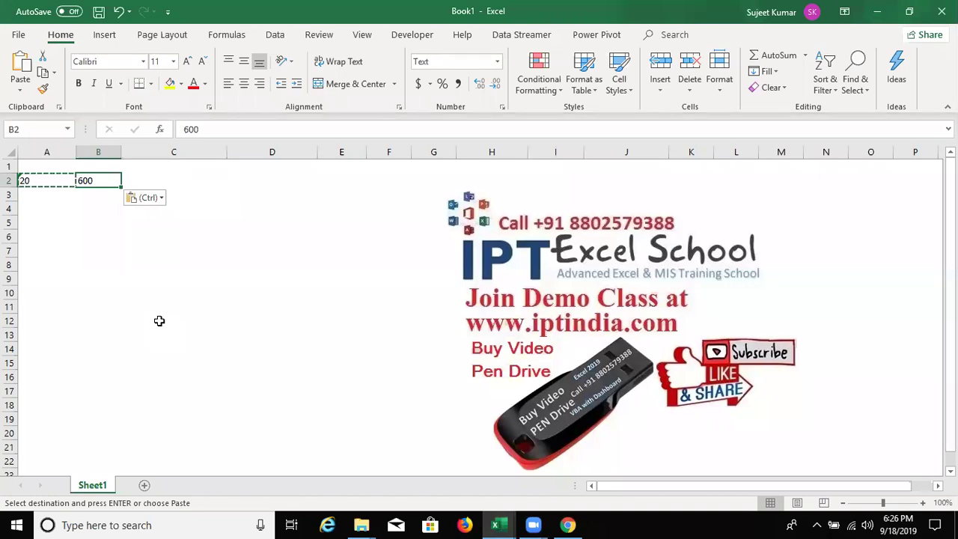
key("Escape")
key("Left")
key("ctrl+space")
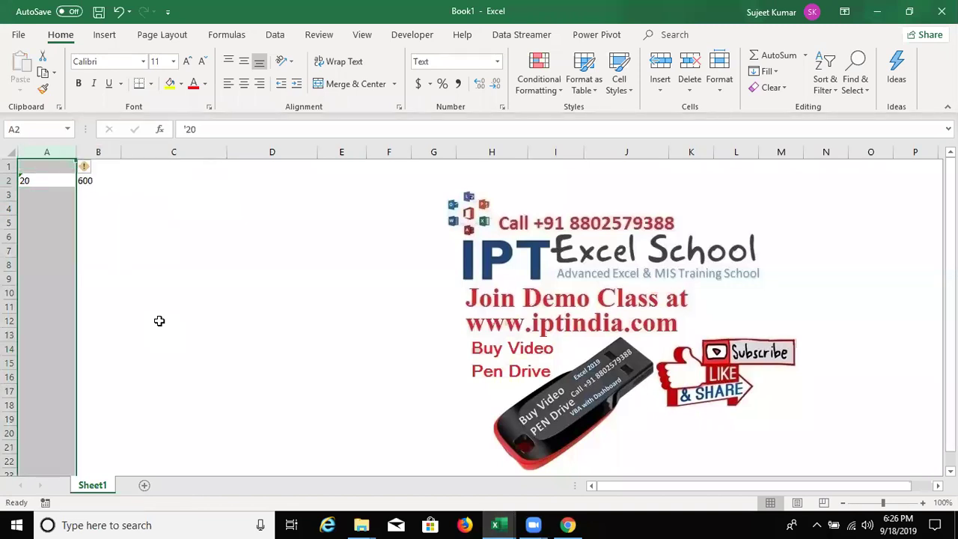
Step: Undo the earlier entries and enter 20% in A2
key("ctrl+z")
key("ctrl+z")
key("ctrl+z")
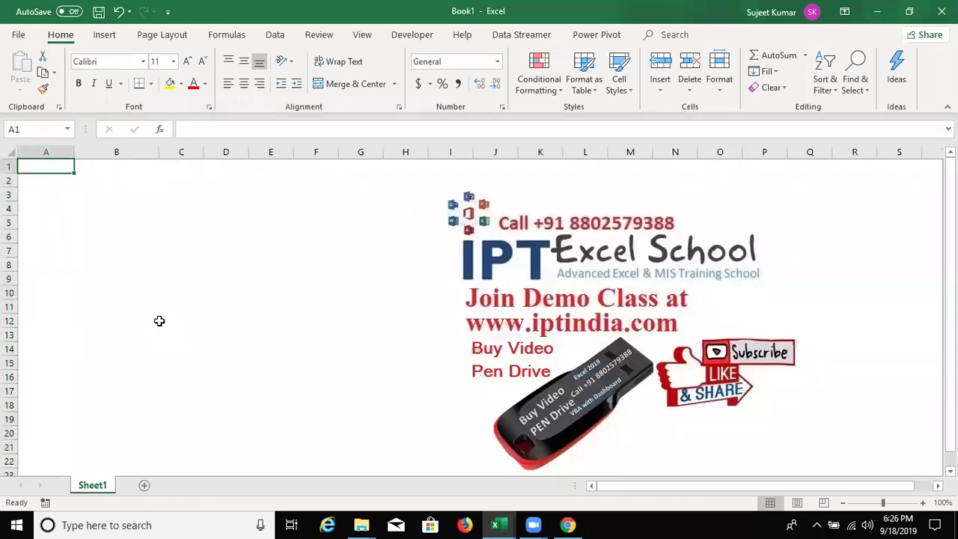
key("Down")
key("Right")
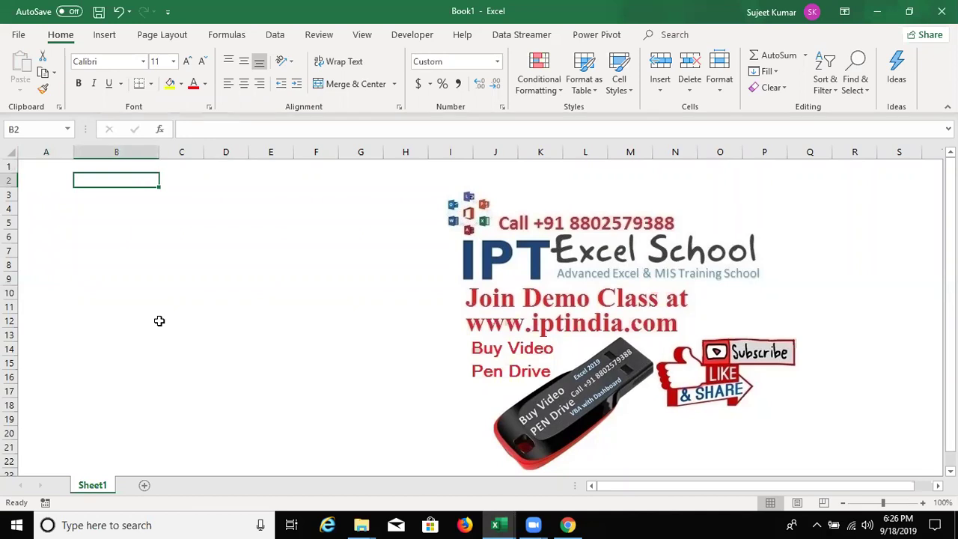
key("Left")
type("2")
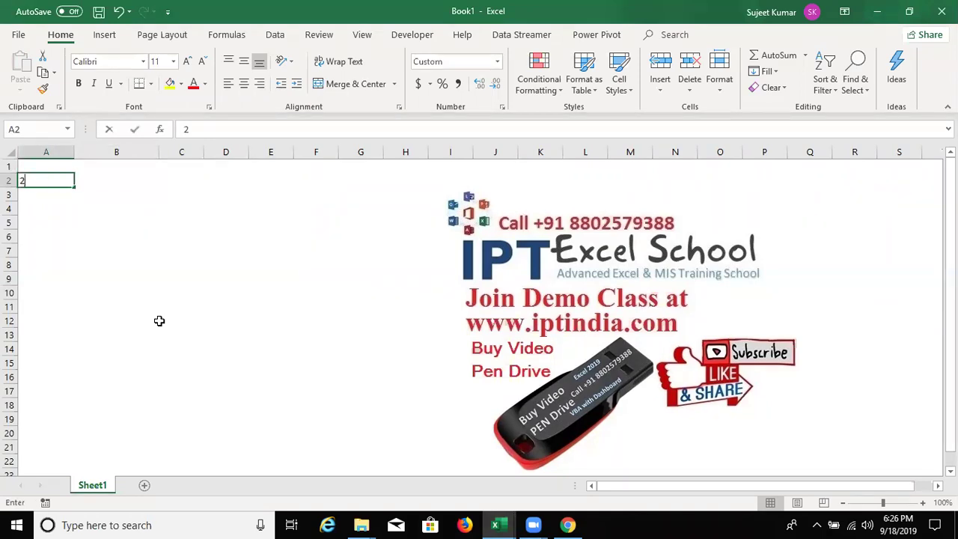
type("0%")
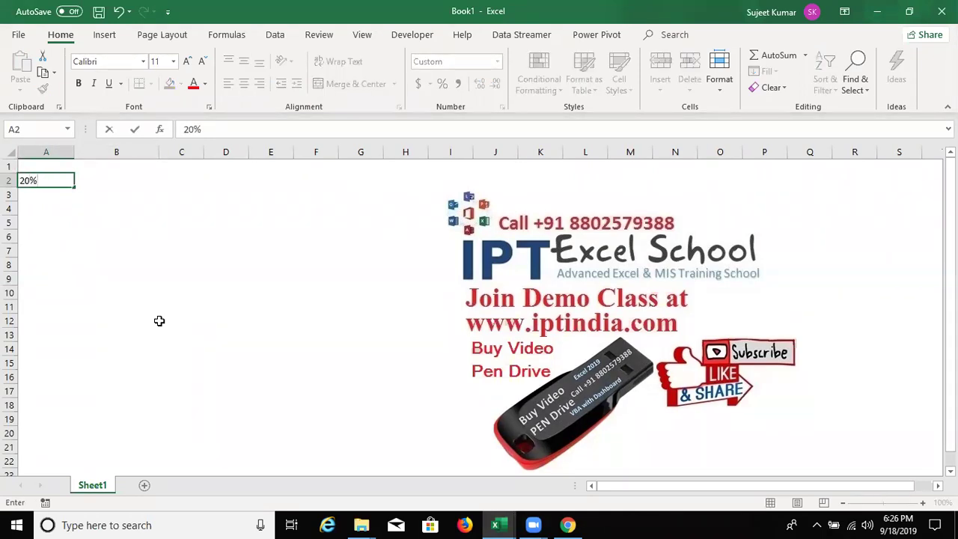
key("Return")
Step: Autofit column A's width with Alt+H, O, I and reconfirm 20% in A2
key("Up")
key("ctrl+space")
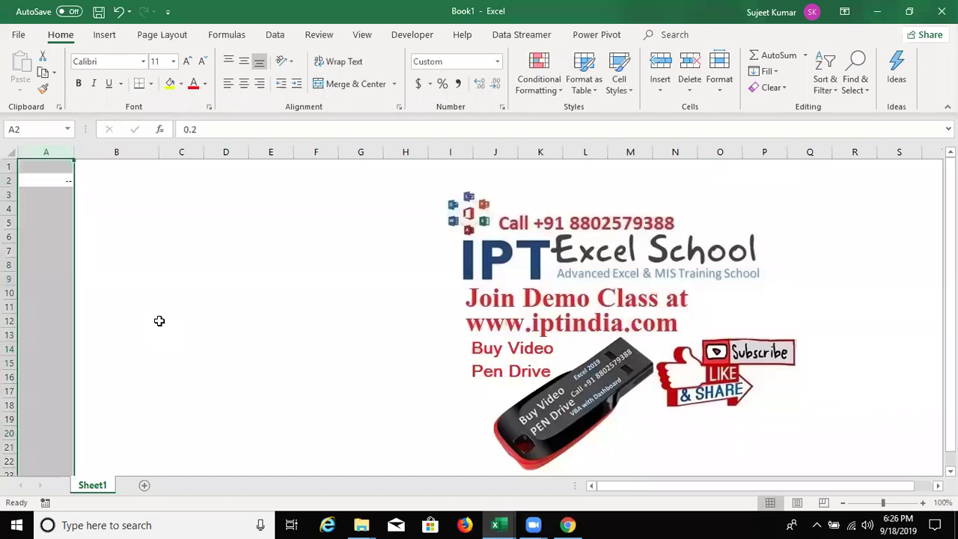
key("alt+h")
key("o")
key("i")
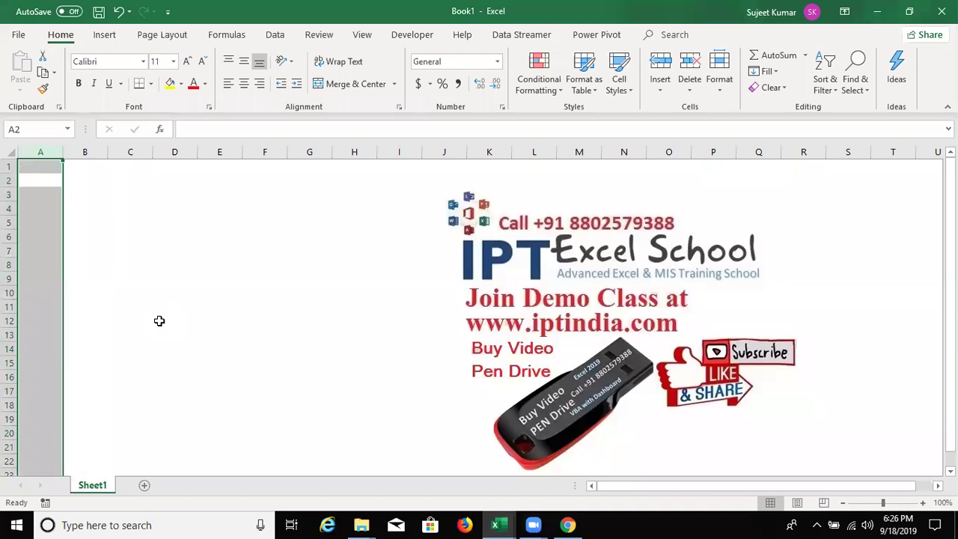
key("shift+BackSpace")
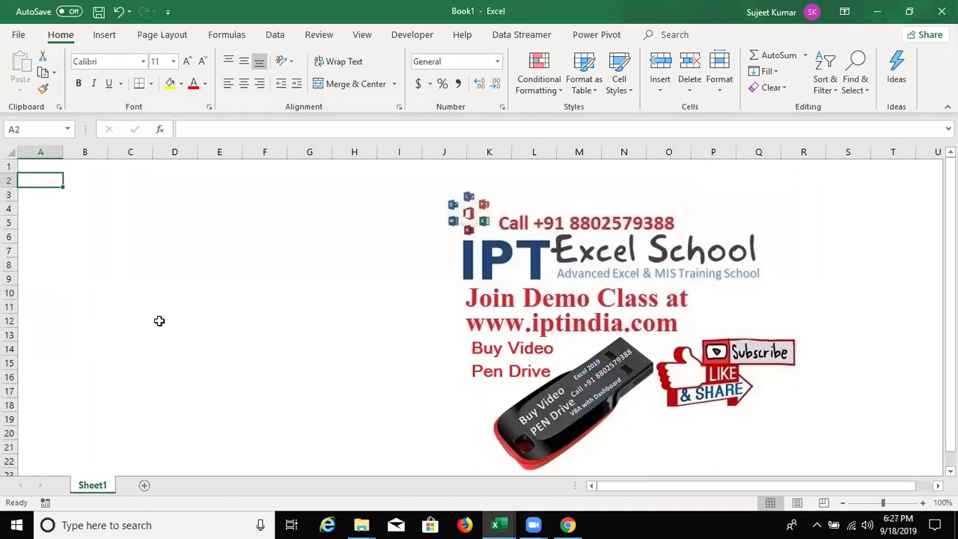
type("20%")
key("Return")
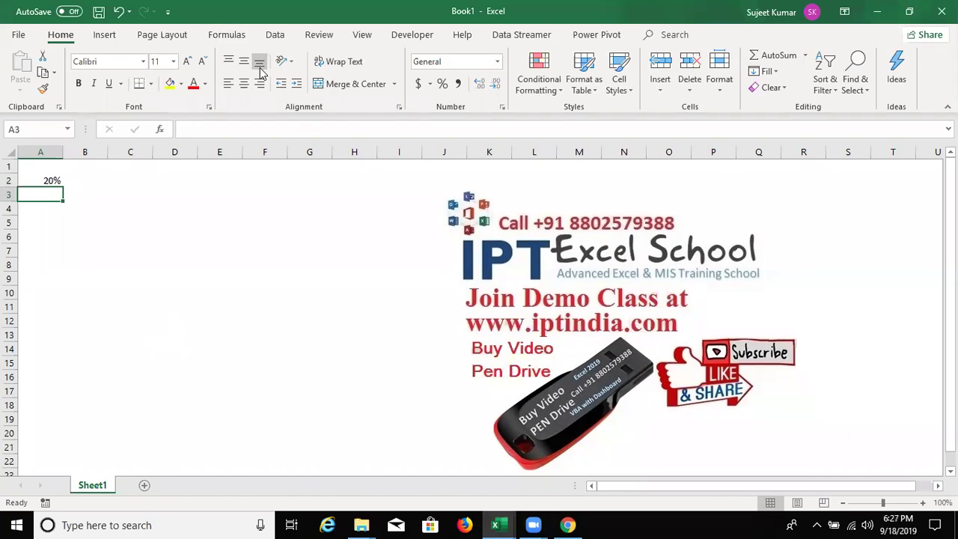
Step: Enter 20 in B2, trying Percent Style on it and undoing it
left_click(104, 184)
type("20")
key("Return")
left_click(103, 183)
left_click(443, 83)
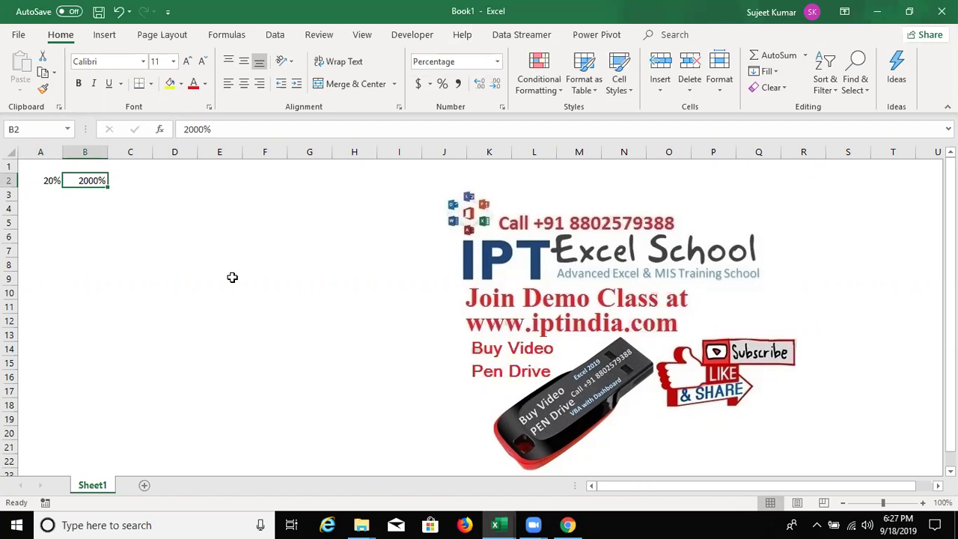
key("ctrl+z")
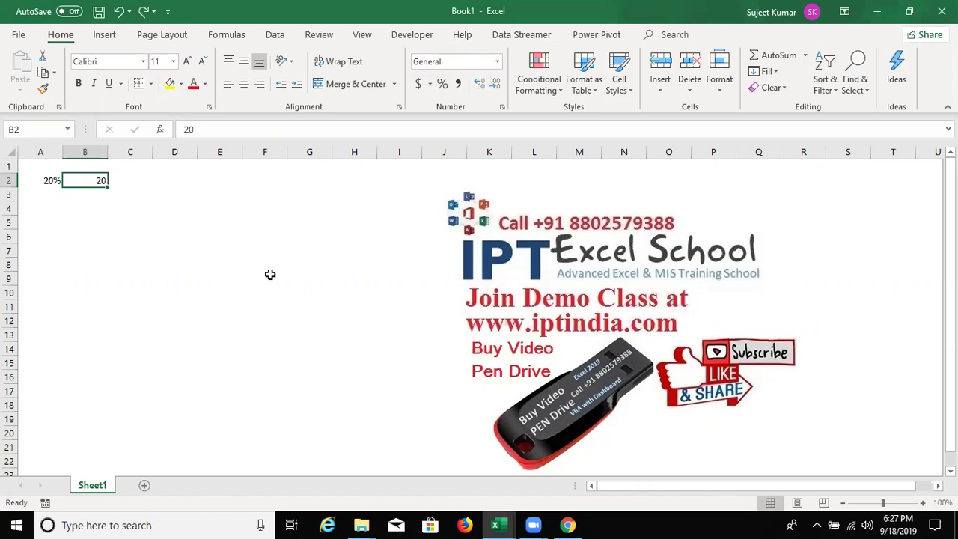
Step: Enter 1 in B3, trying Percent Style on it and undoing it
key("Right")
key("Left")
key("Down")
type("1")
key("Return")
key("Up")
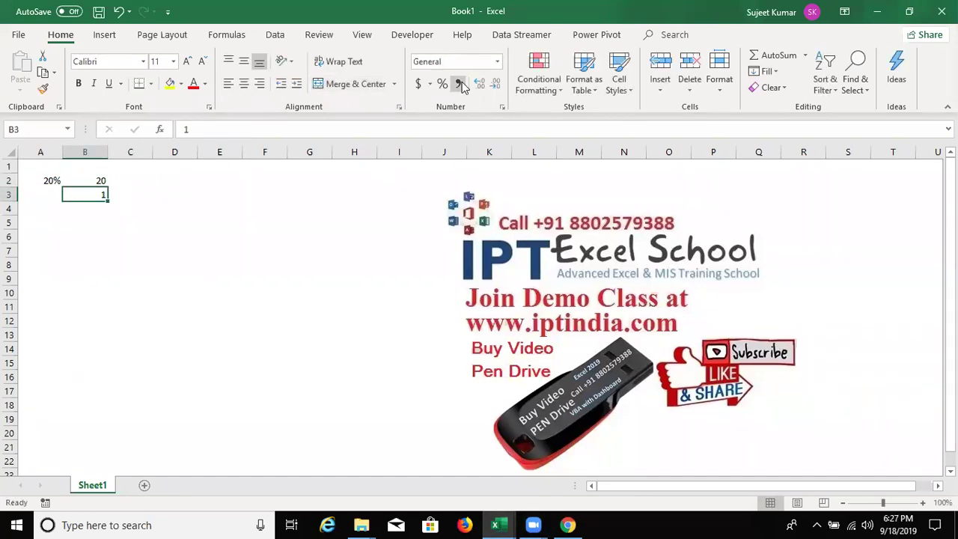
left_click(444, 84)
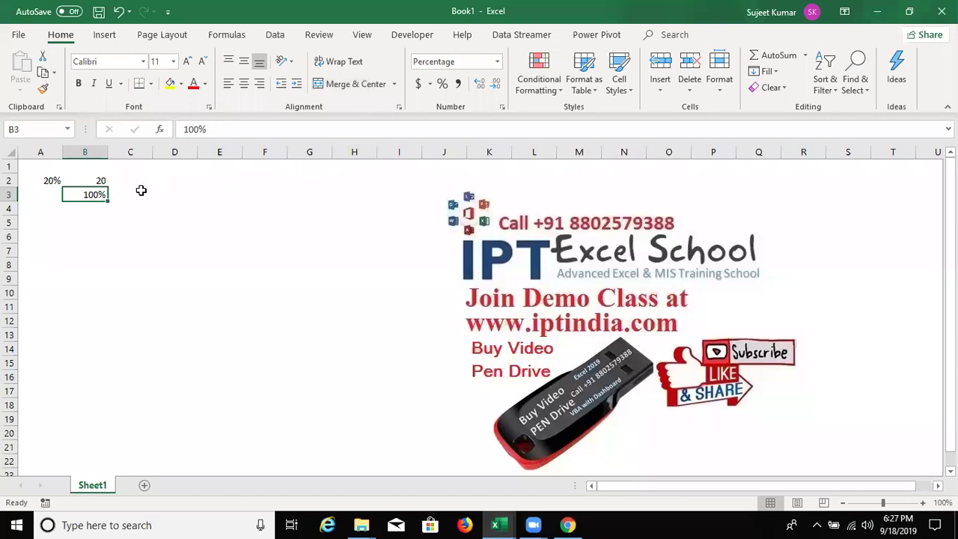
key("ctrl+z")
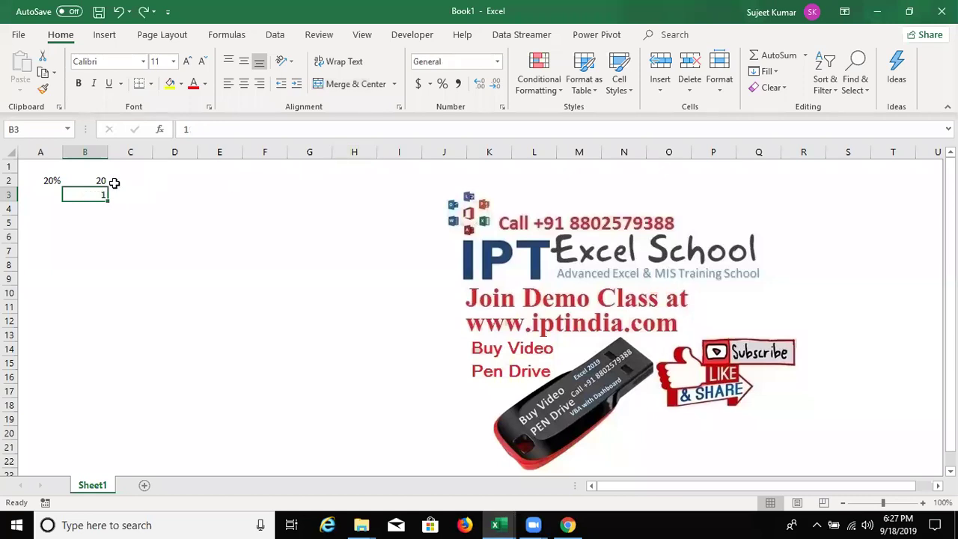
Step: Enter 0.2 in C2 and format it with Percent Style as 20%
left_click(137, 183)
type("0.2")
key("Return")
left_click(139, 183)
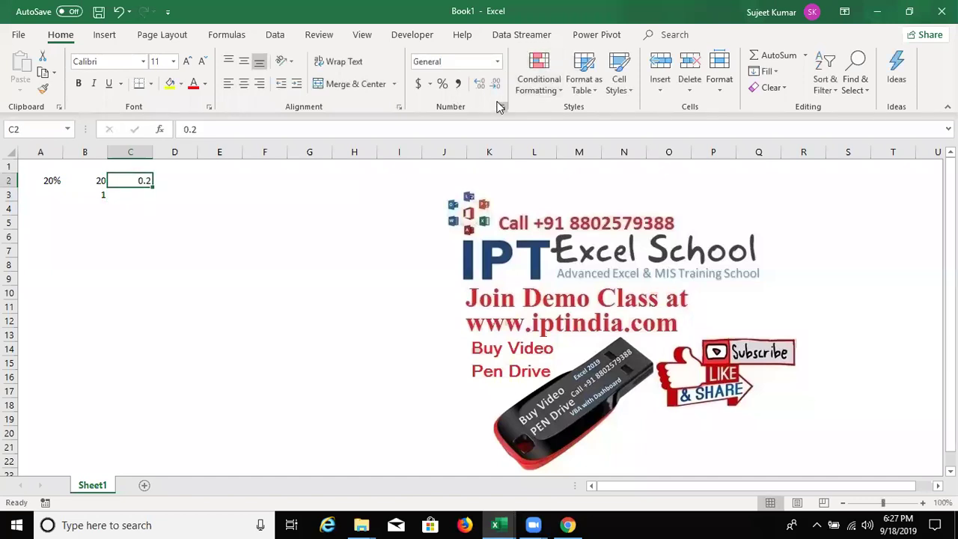
left_click(442, 85)
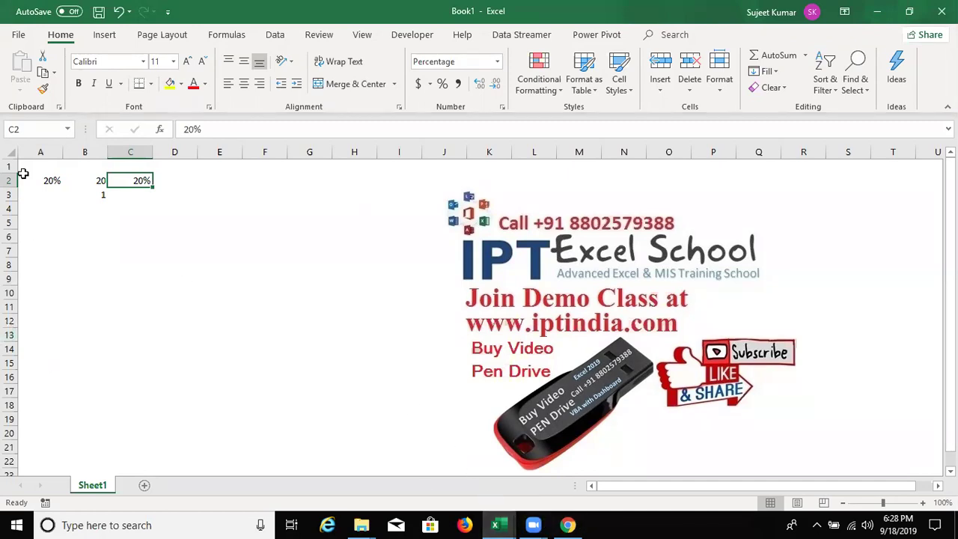
Step: Delete rows 1–3 and put a % label in A1
left_click_drag(10, 166, 11, 205)
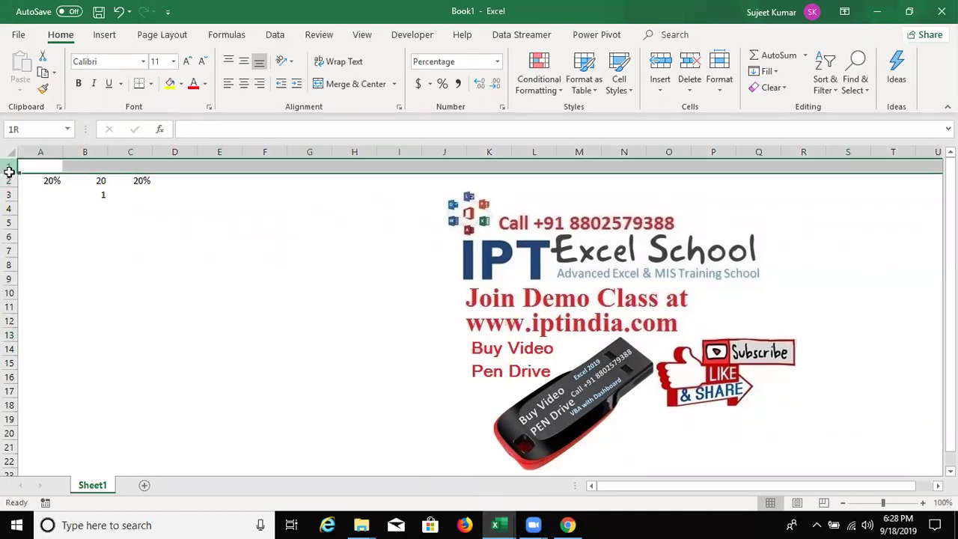
key("ctrl+minus")
key("ctrl+Home")
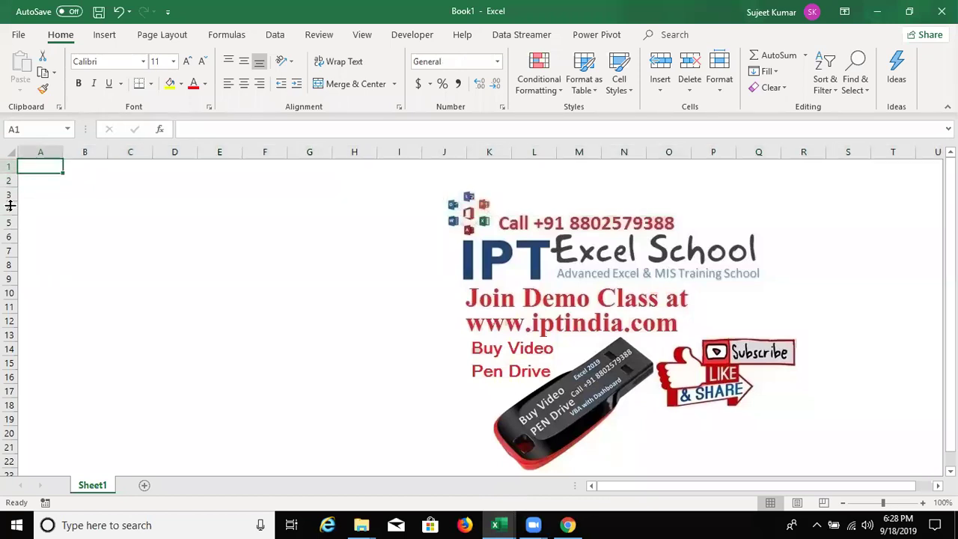
type("20")
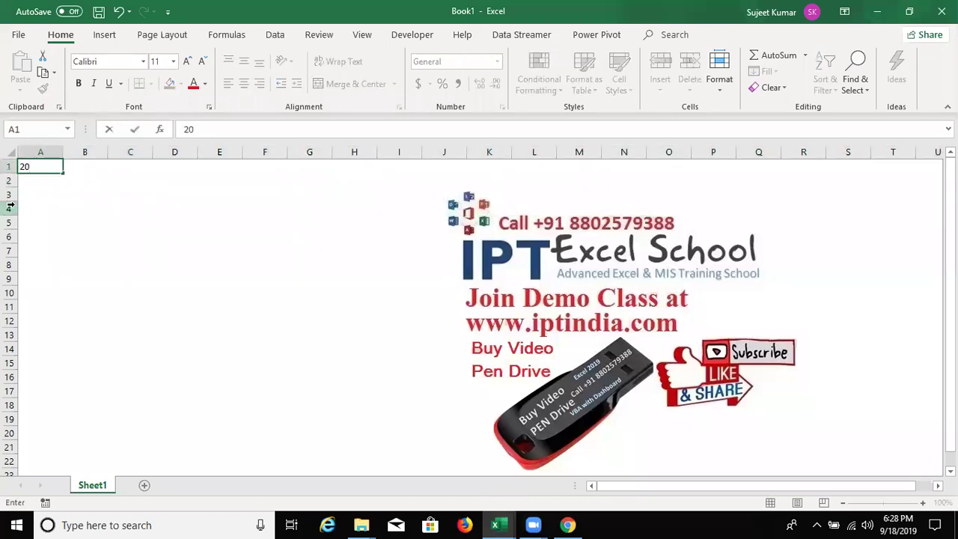
key("BackSpace")
key("BackSpace")
type("%")
key("Return")
Step: Enter =RANDBETWEEN(10,90) in A2
type("=r")
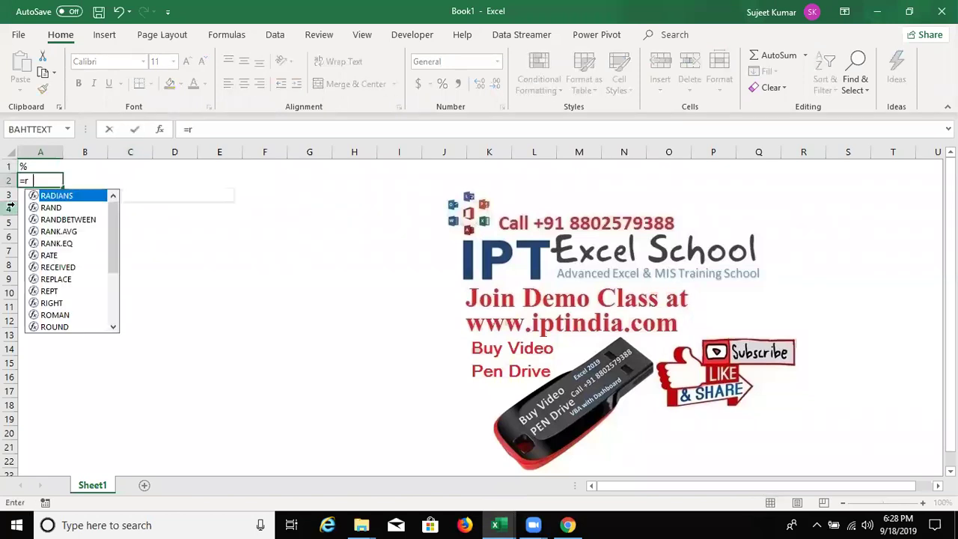
type("a10")
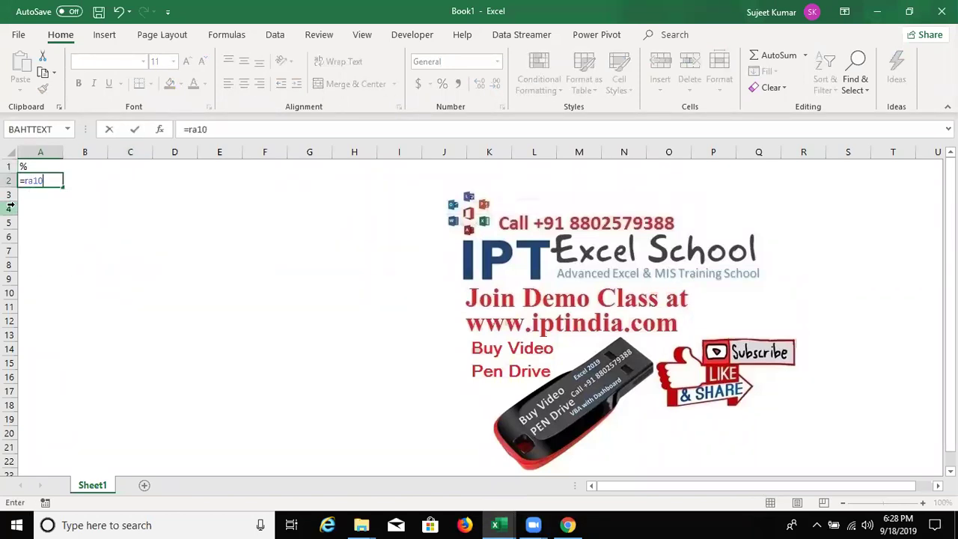
key("BackSpace")
key("BackSpace")
key("Down")
key("Down")
key("Tab")
type("10")
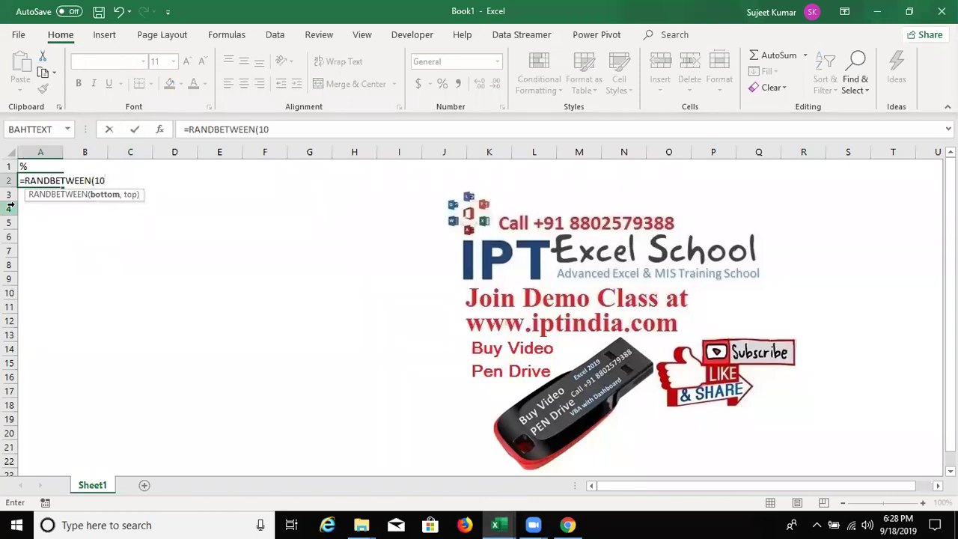
type(",90")
key("Return")
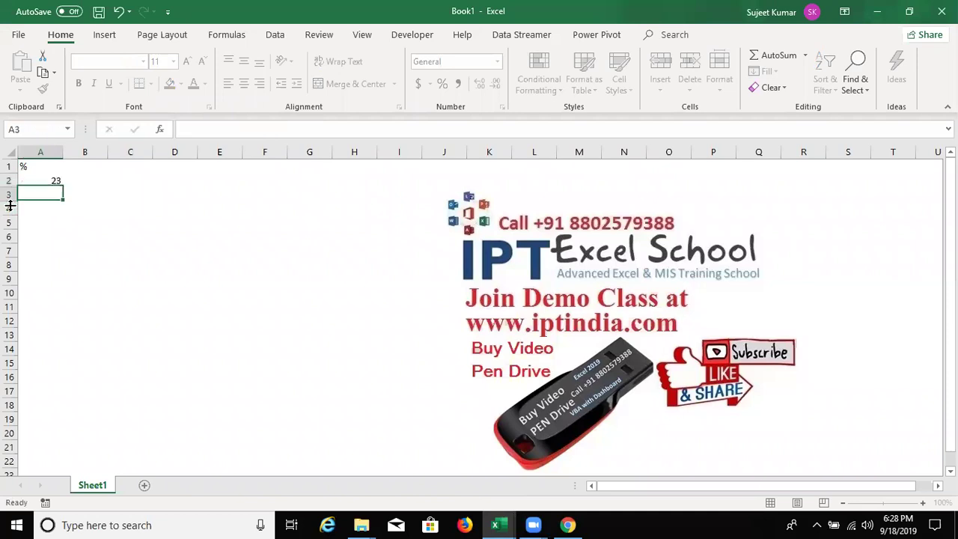
key("Up")
Step: Fill A2:J23 with the RANDBETWEEN formula and copy the block
key("shift+Right")
key("shift+Right")
key("shift+Right")
key("shift+Right")
key("shift+Right")
key("shift+Down")
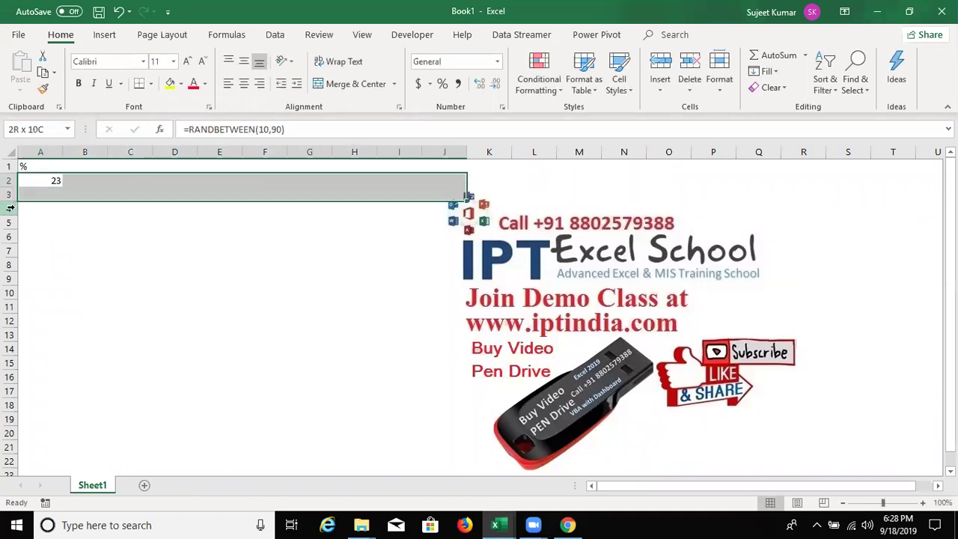
key("shift+Down")
key("shift+Down")
key("shift+Down")
key("shift+Down")
key("shift+Down")
key("shift+Down")
key("shift+Down")
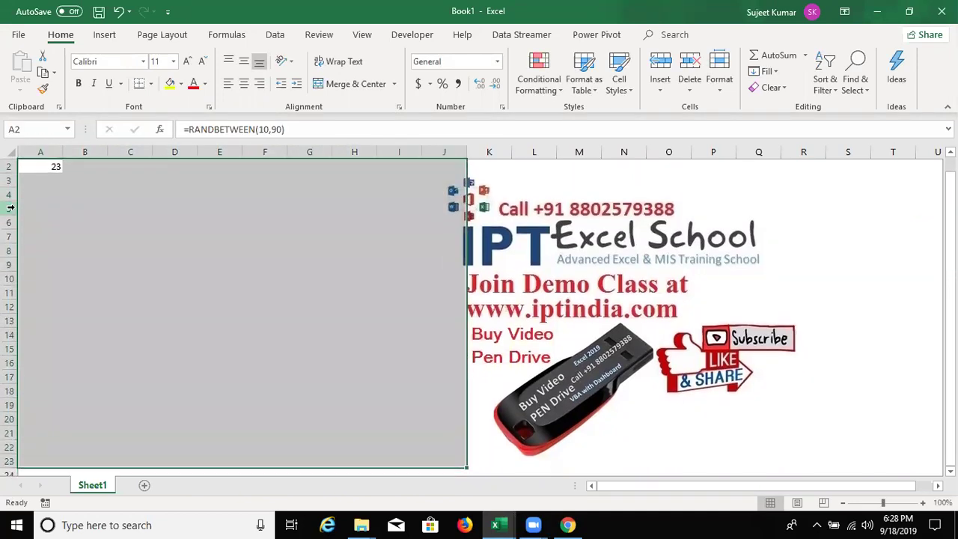
key("ctrl+r")
key("ctrl+d")
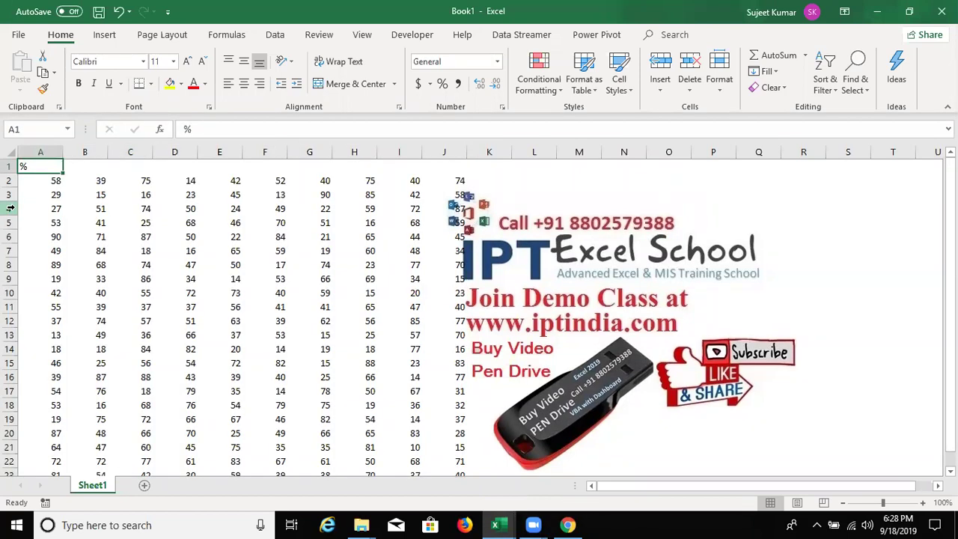
key("ctrl+c")
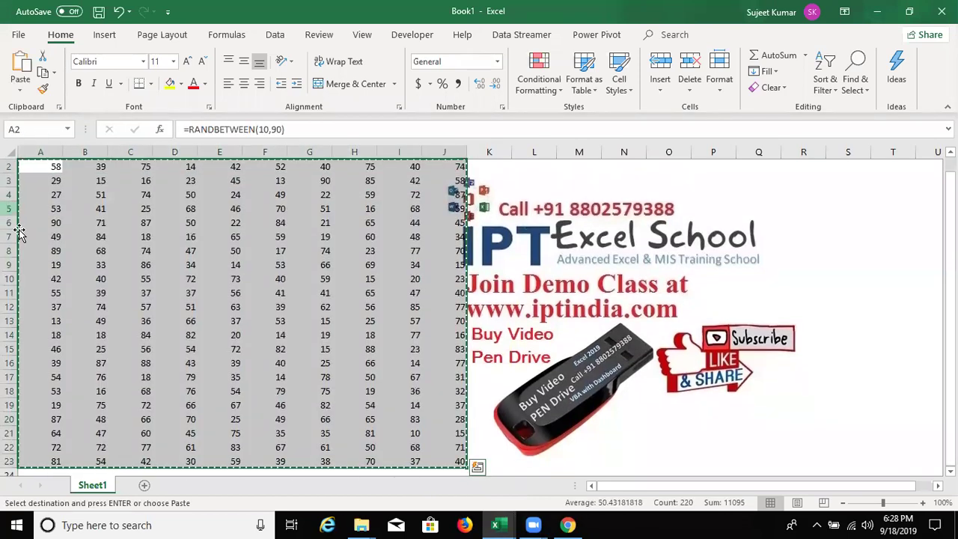
Step: Paste the copied block back over A2:J23 as values only
left_click(20, 91)
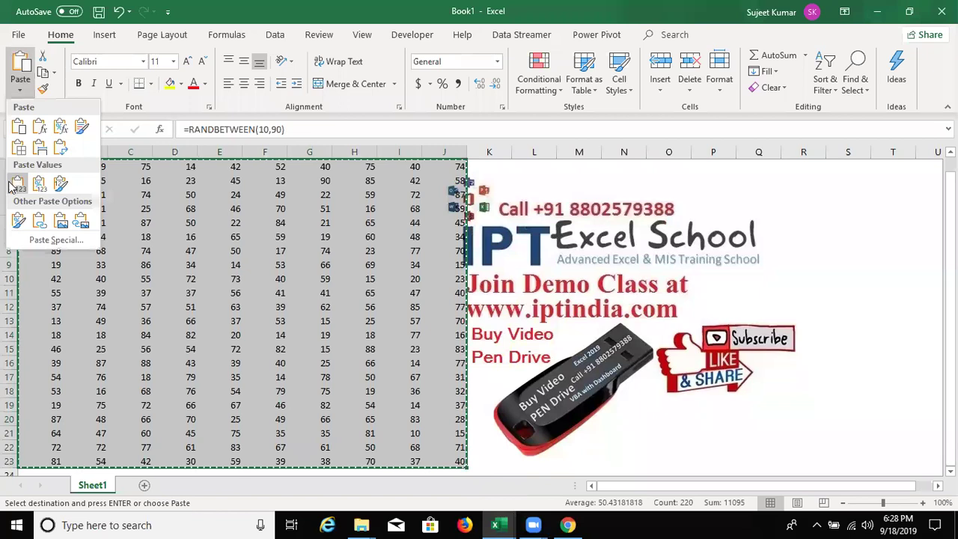
left_click(46, 194)
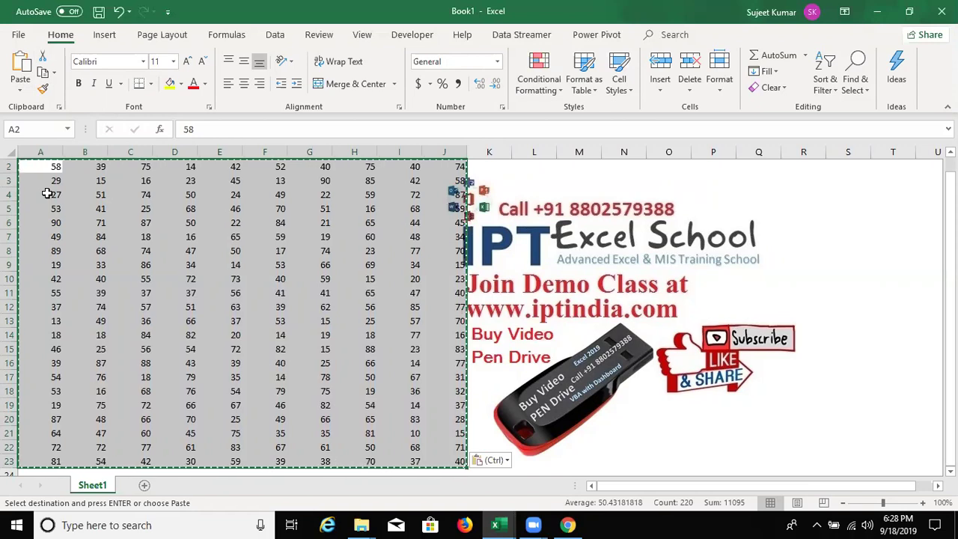
left_click(20, 89)
left_click(17, 184)
Step: Append % to the values in A2 and A3, then undo those edits
left_click(49, 165)
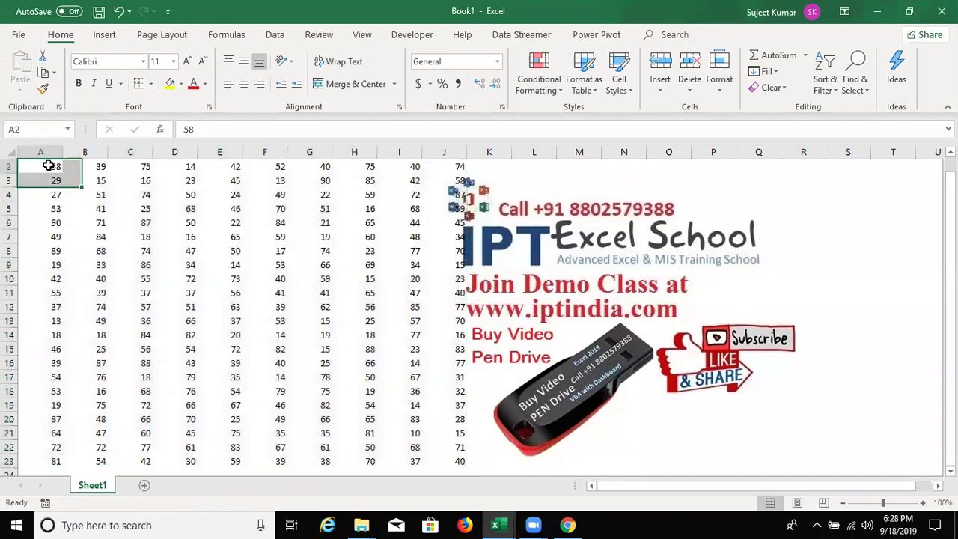
left_click(199, 130)
type("%")
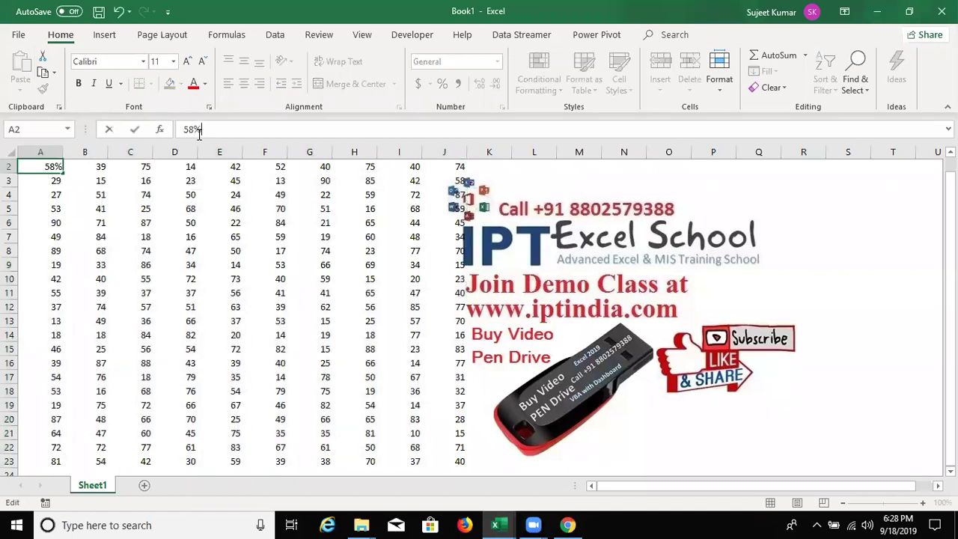
key("Return")
left_click(198, 131)
type("%")
key("Return")
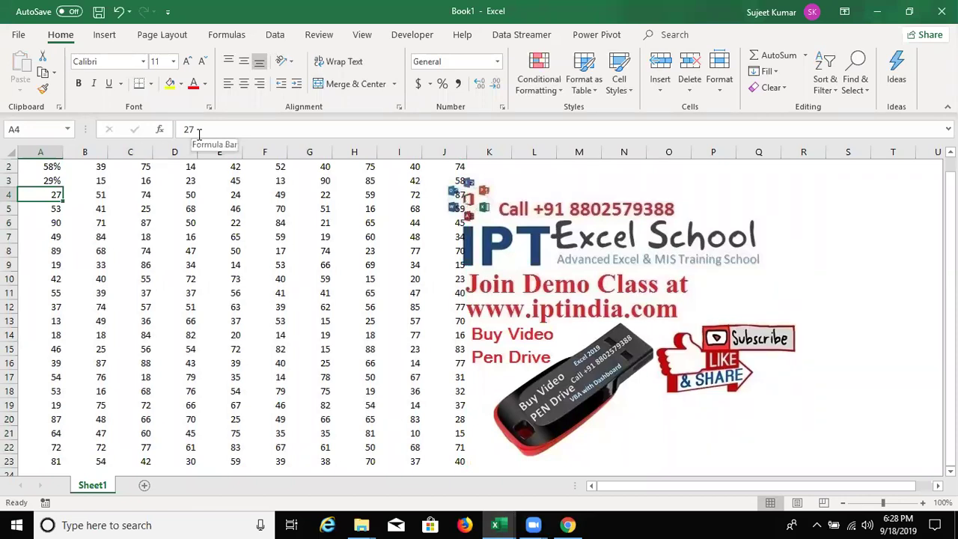
key("ctrl+z")
key("ctrl+z")
key("Right")
key("Right")
key("Right")
key("Right")
Step: Enter 100 in M3 and copy it
key("Left")
key("Down")
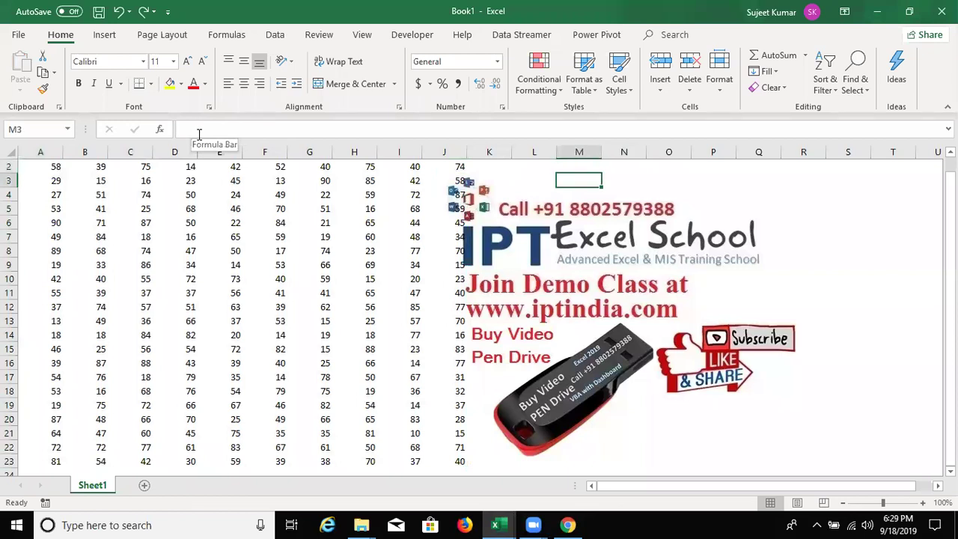
type("100")
key("ctrl+Return")
key("ctrl+c")
Step: Paste Special Divide A2:J23 by the copied 100 and format results as percentages
left_click(52, 170)
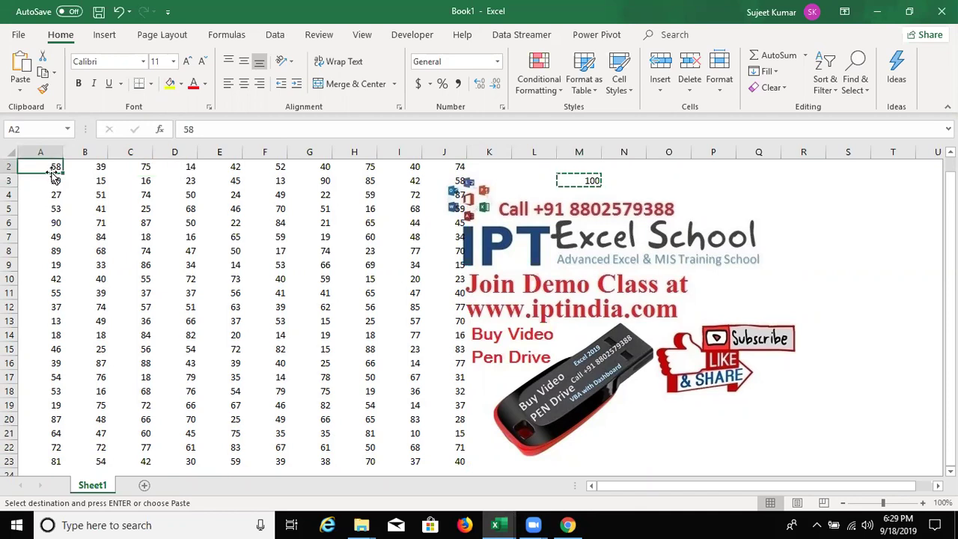
key("ctrl+shift+Right")
key("ctrl+shift+Down")
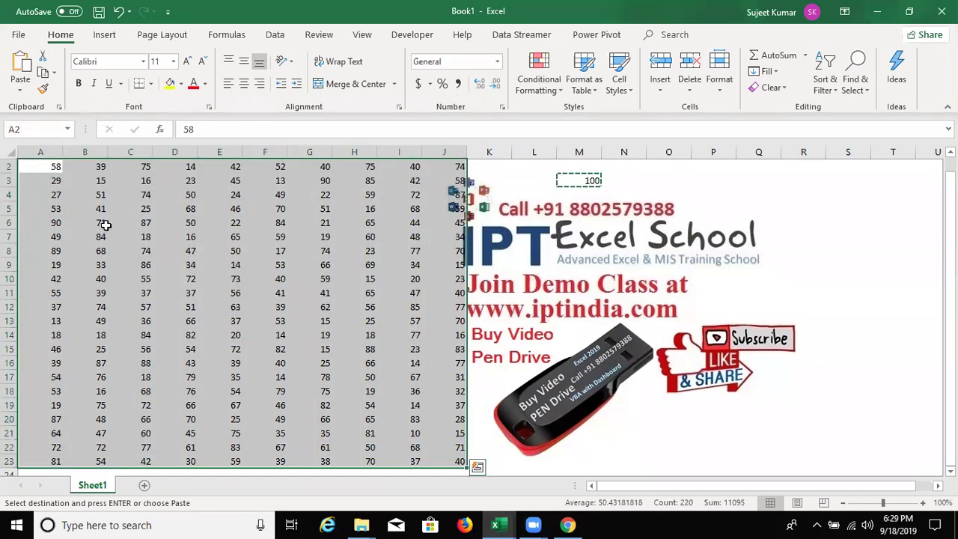
right_click(106, 226)
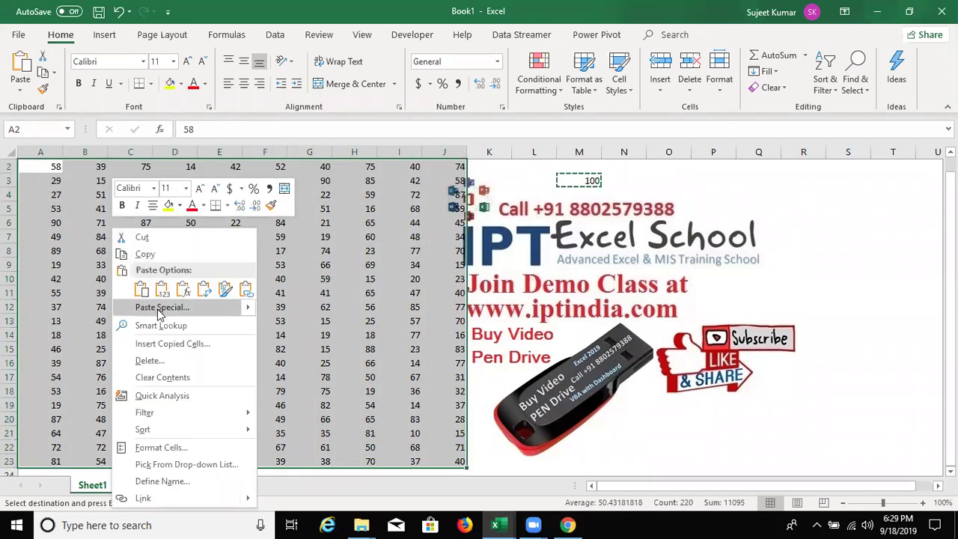
left_click(159, 308)
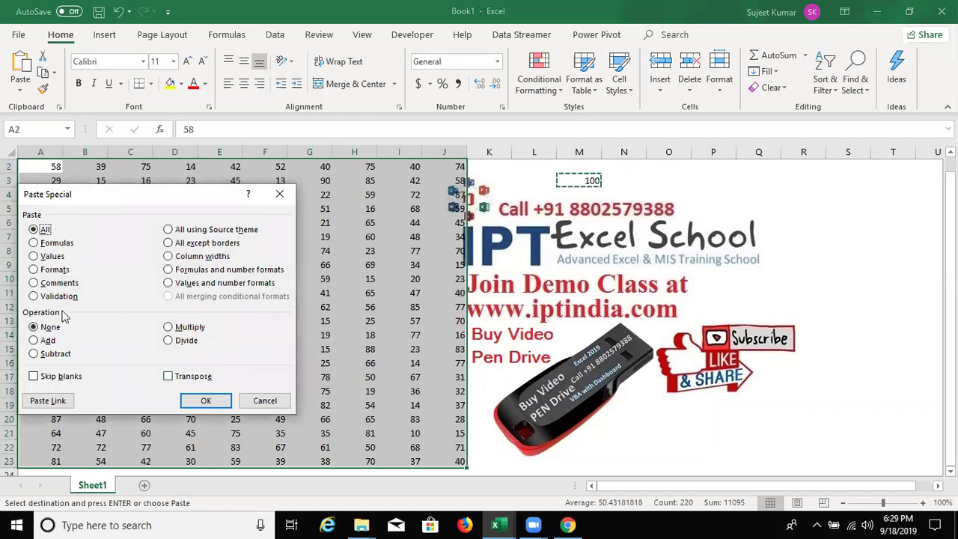
left_click(177, 341)
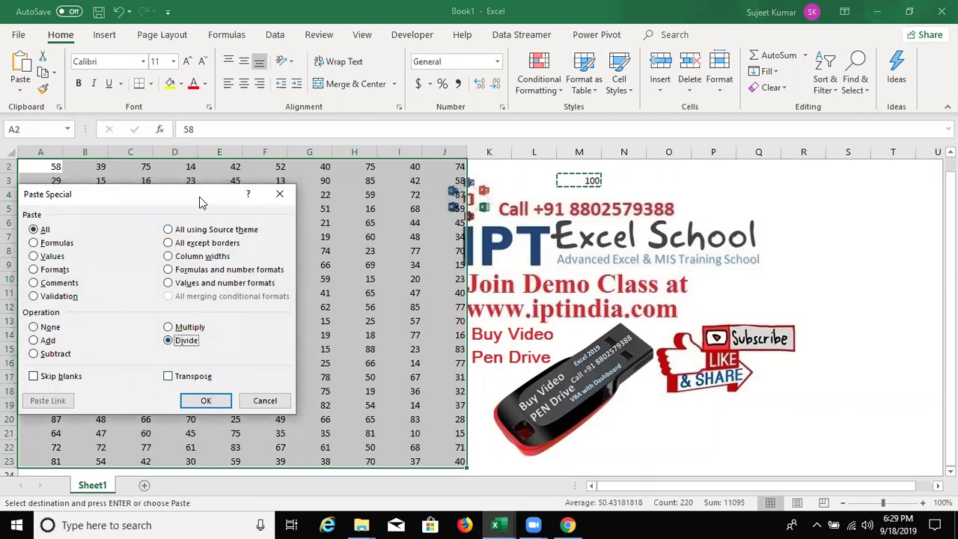
left_click_drag(350, 221, 371, 227)
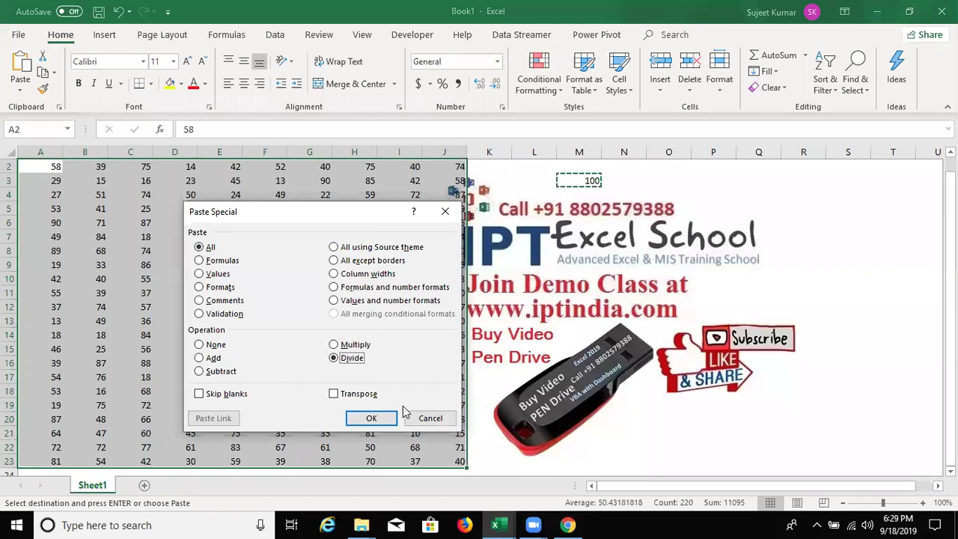
left_click(373, 419)
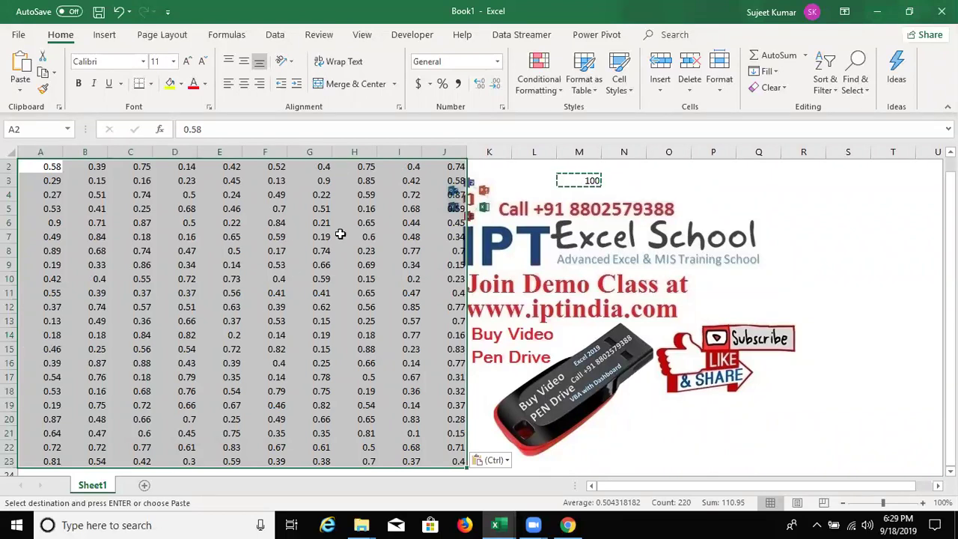
left_click(443, 84)
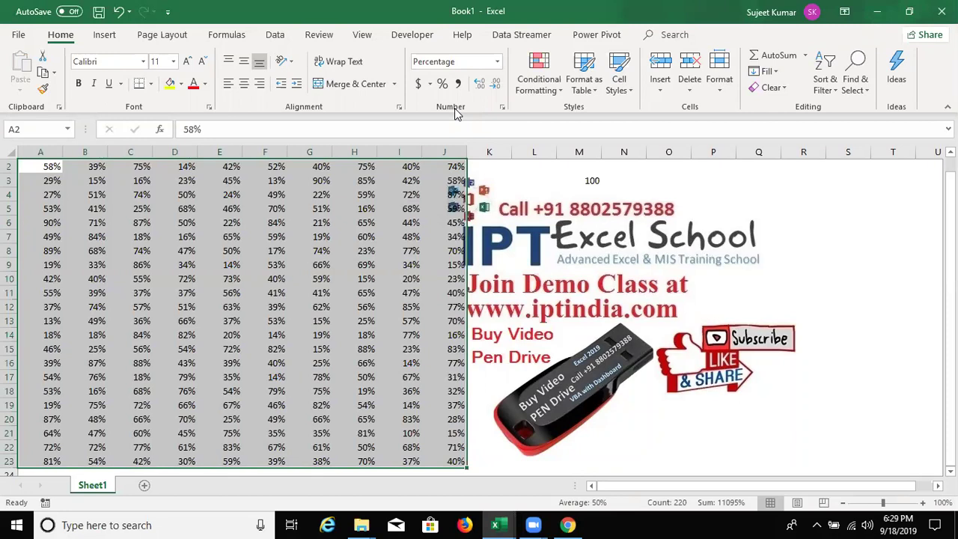
key("ctrl+Home")
key("Down")
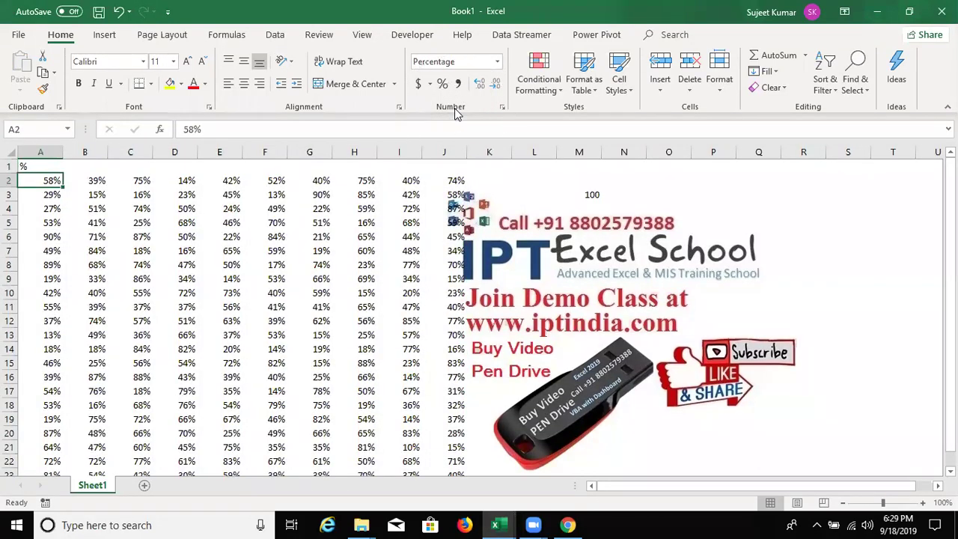
key("ctrl+shift+Right")
key("ctrl+shift+Down")
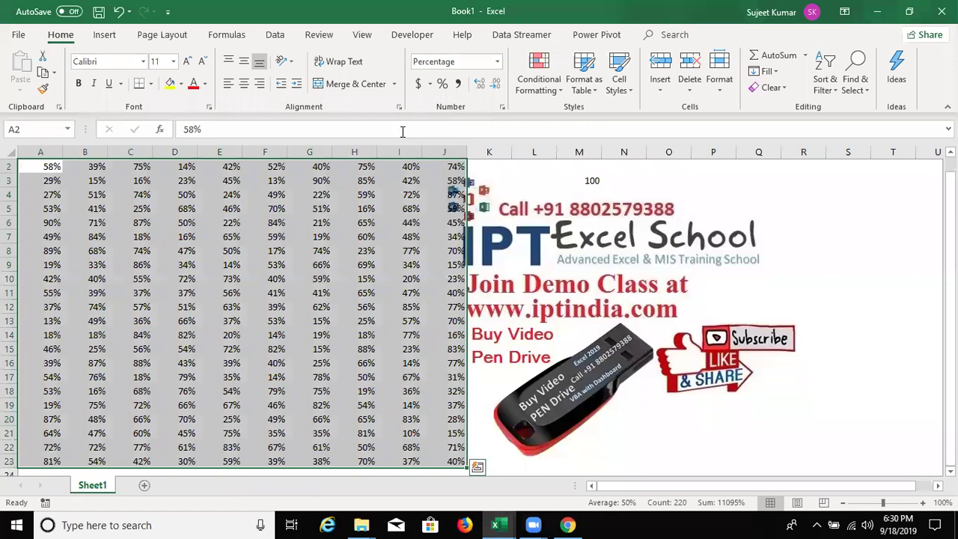
Step: Set A2:J23 back to General number format and copy column M holding 100
left_click(497, 61)
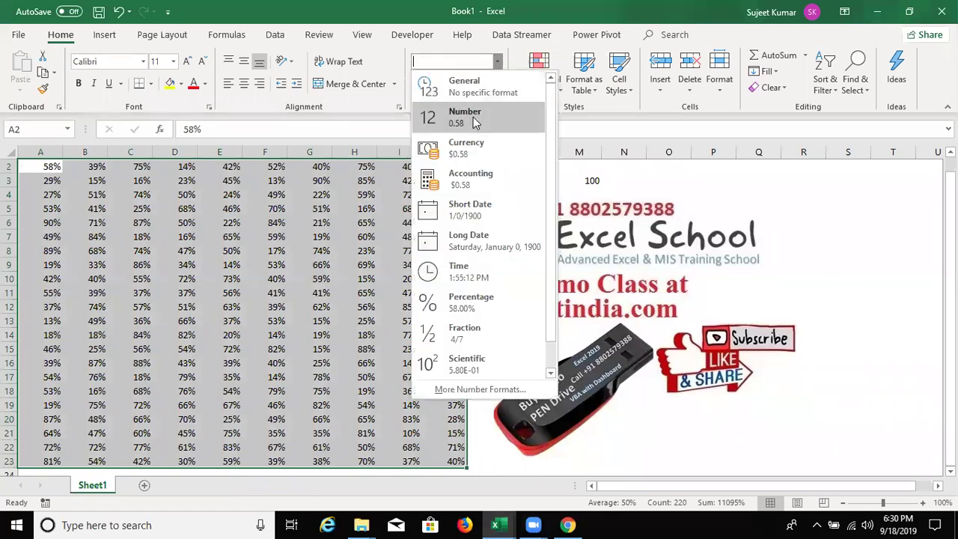
left_click(473, 93)
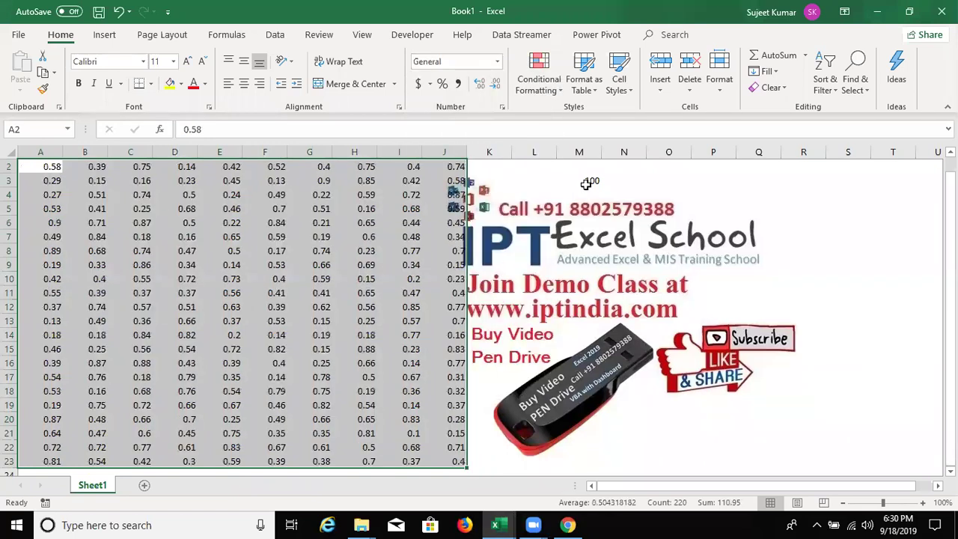
left_click(583, 183)
key("ctrl+space")
key("ctrl+c")
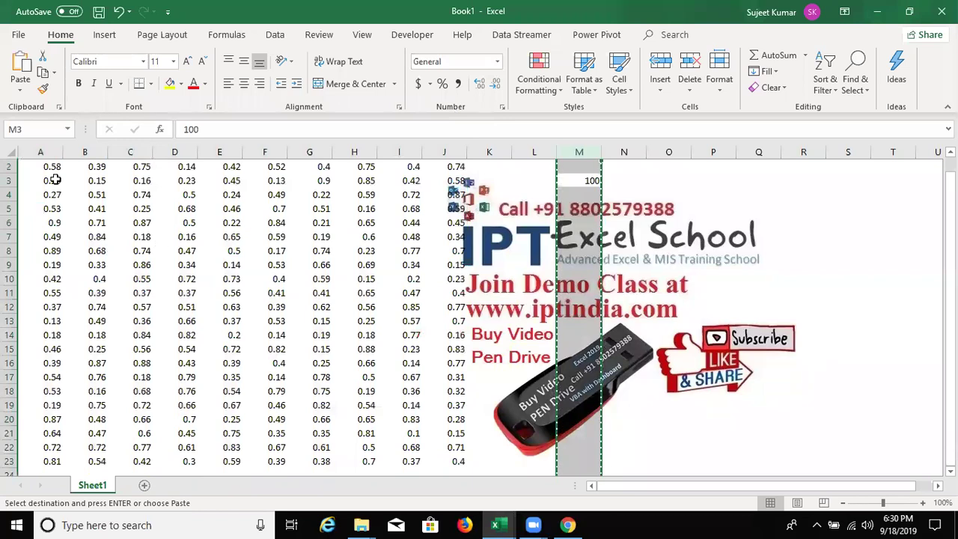
Step: Paste Special Multiply column M onto A2:J23 and dismiss the size-mismatch error
left_click(53, 168)
key("ctrl+shift+Right")
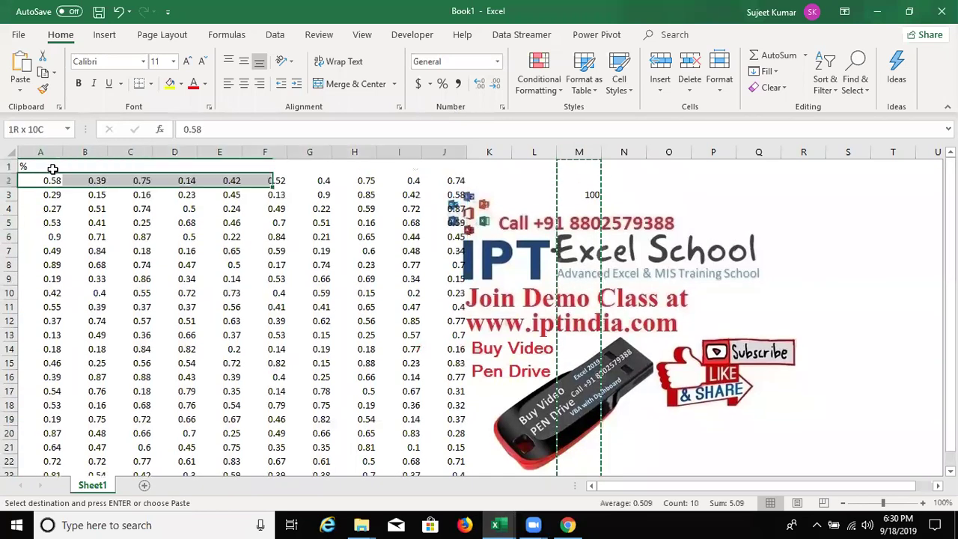
key("ctrl+shift+Down")
right_click(88, 267)
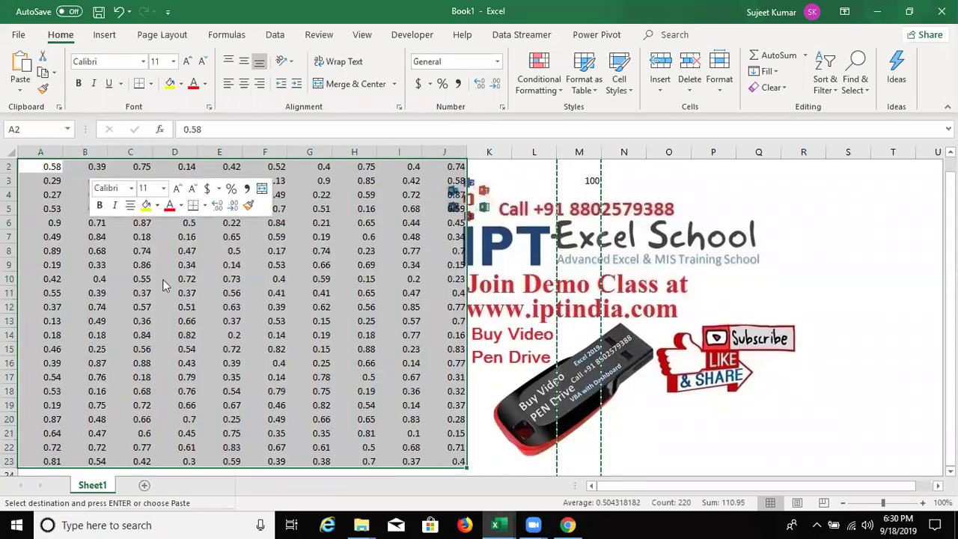
left_click(171, 307)
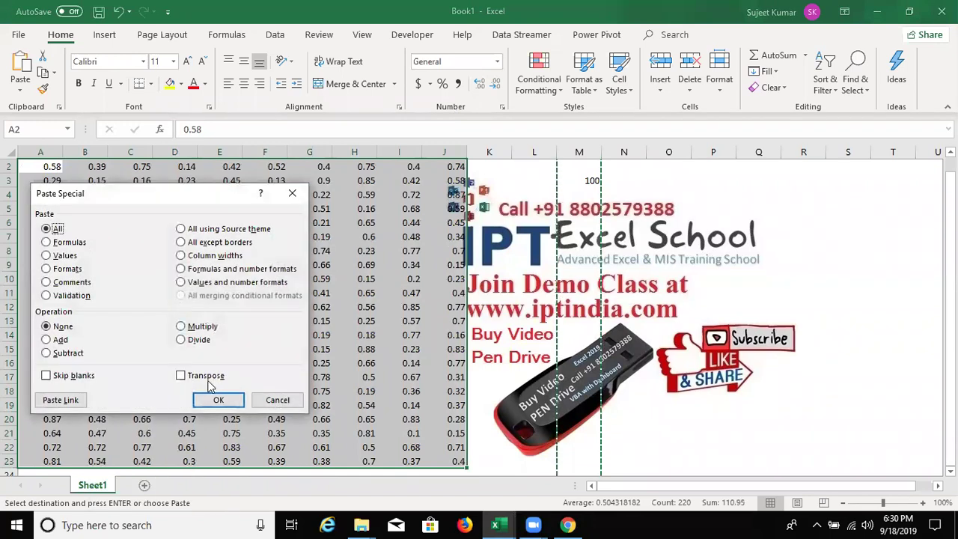
left_click(180, 327)
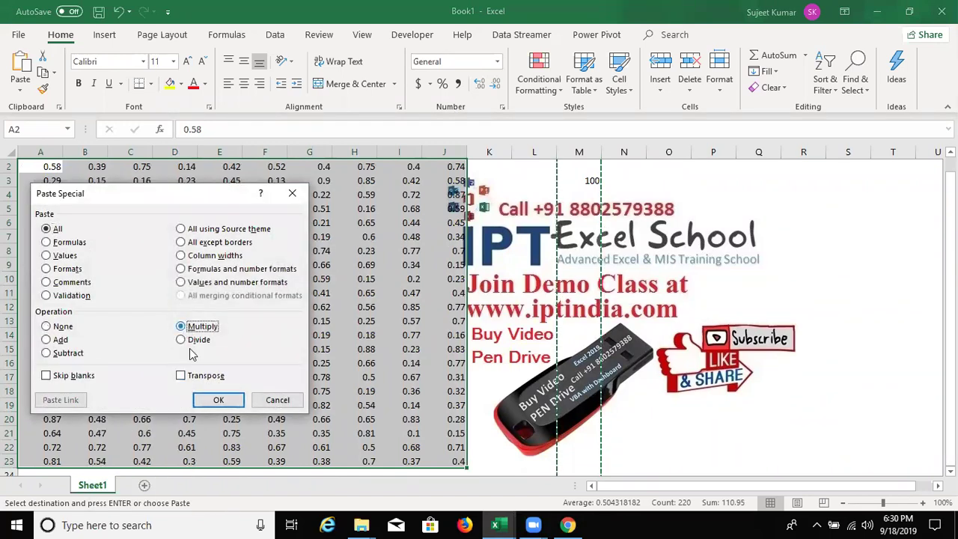
left_click(216, 401)
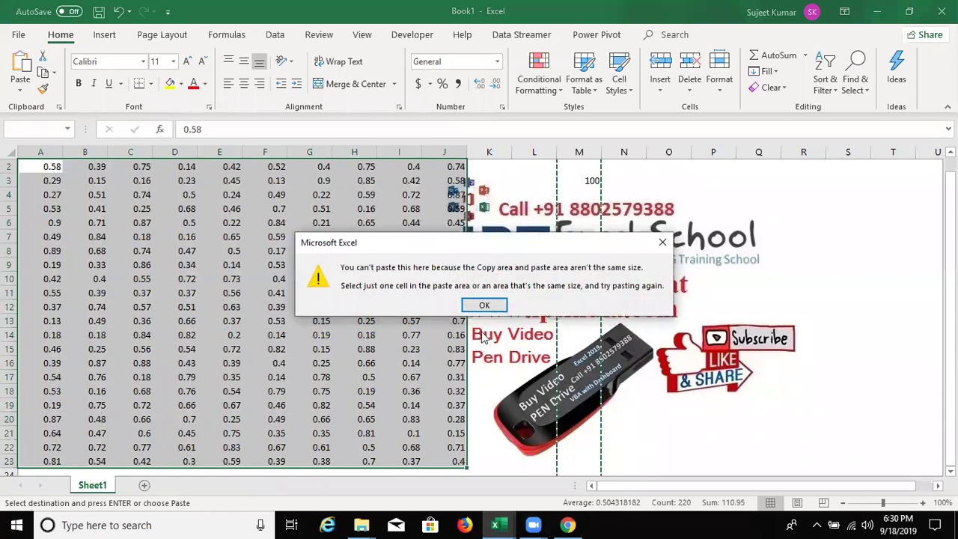
left_click(484, 306)
Step: Multiply the A2:J23 decimals by the copied 100 from M3, then select columns A:E
left_click(592, 183)
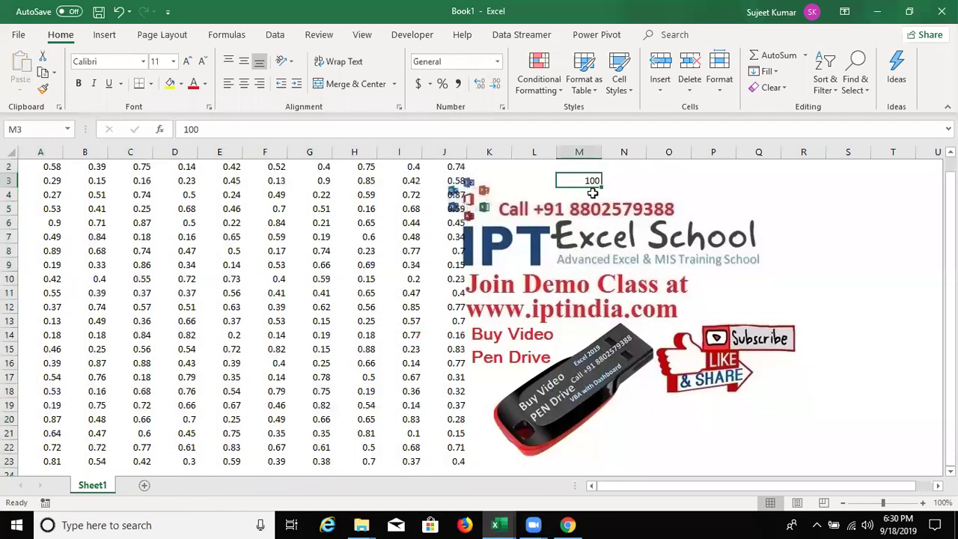
key("ctrl+c")
scroll(32, 182, "up", 1)
left_click_drag(32, 182, 188, 278)
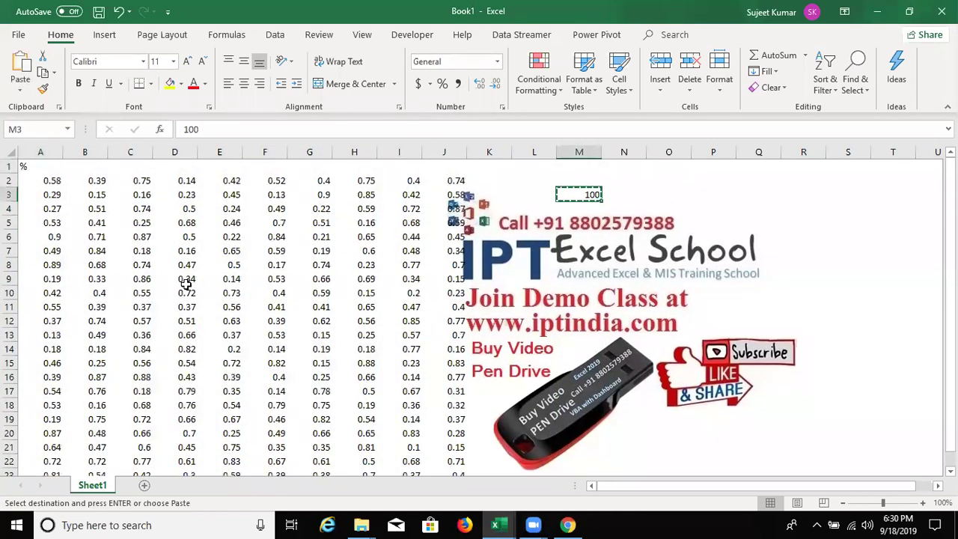
left_click_drag(340, 419, 434, 440)
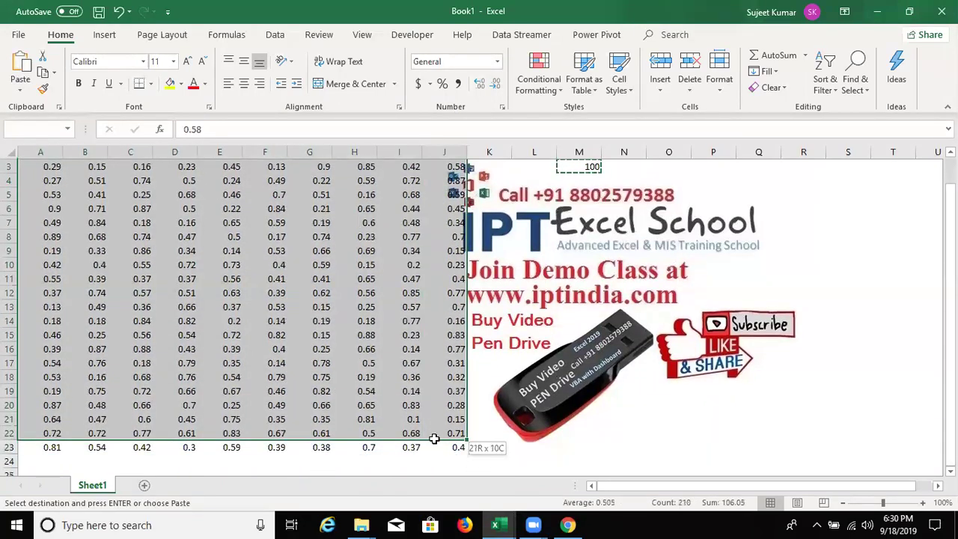
right_click(367, 346)
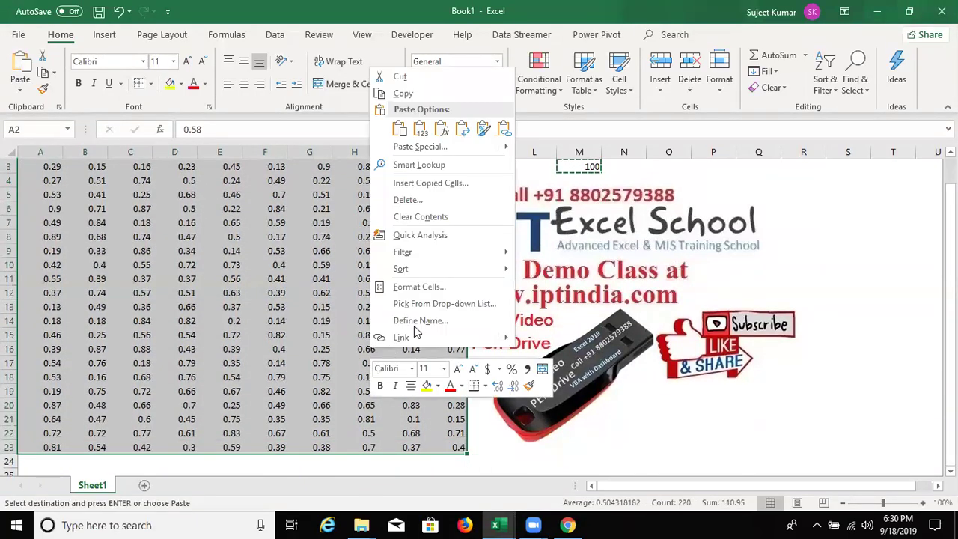
left_click(420, 147)
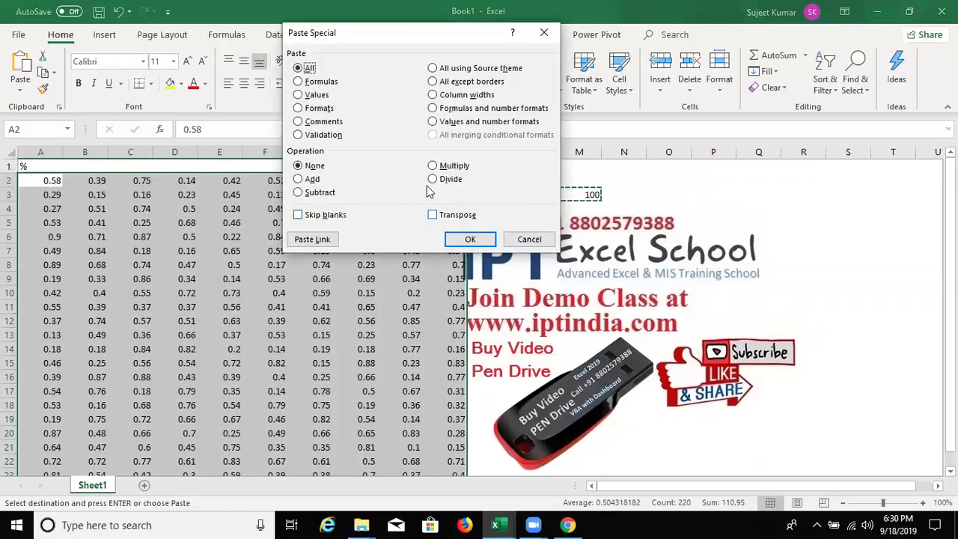
left_click(439, 166)
left_click(469, 239)
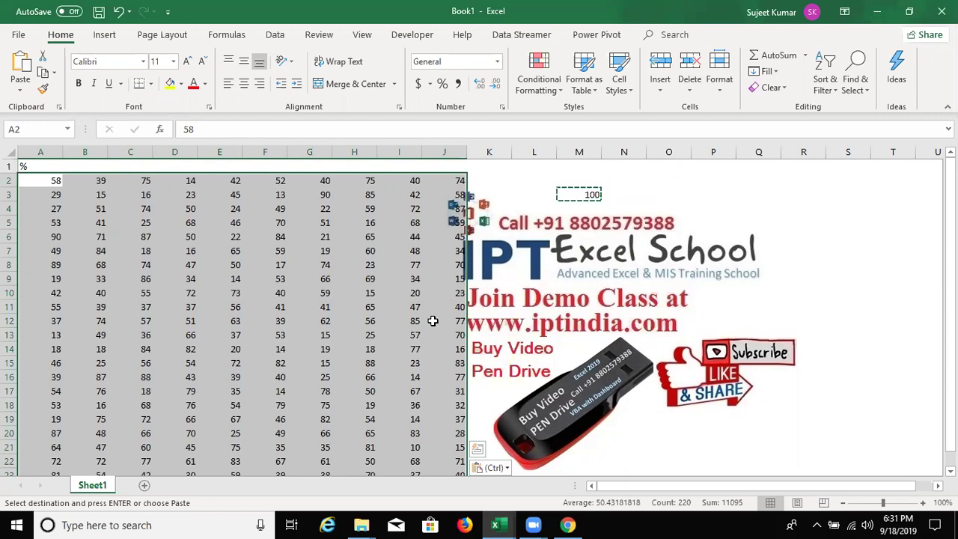
left_click_drag(40, 152, 224, 152)
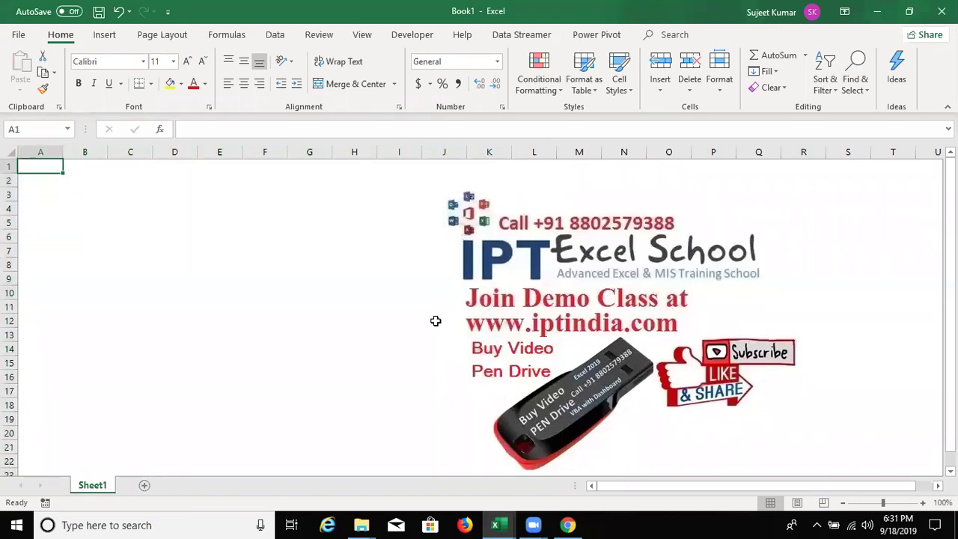
Step: Enter Name in A1 and Jan in B1, then fill Feb through Jun across C1:G1
type("mO")
key("BackSpace")
key("BackSpace")
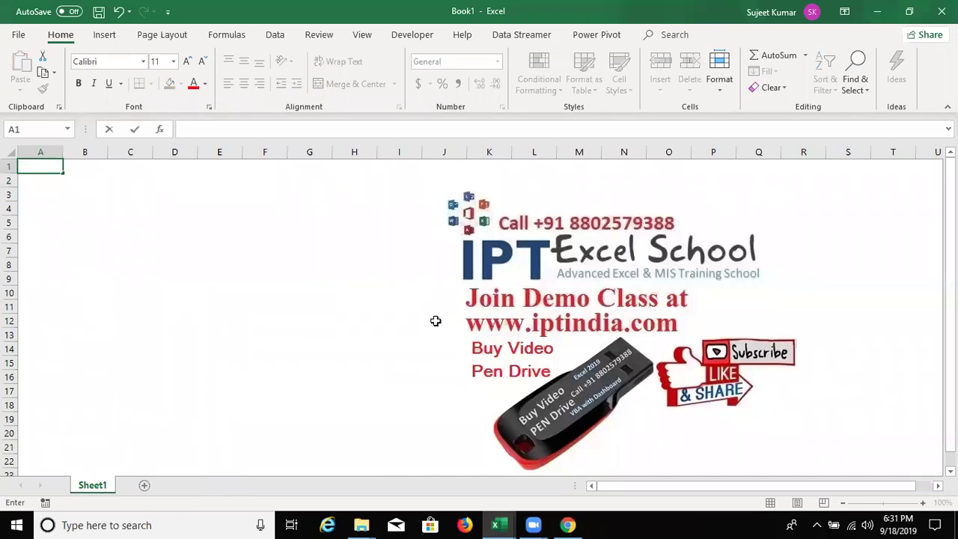
type("nAME")
key("Tab")
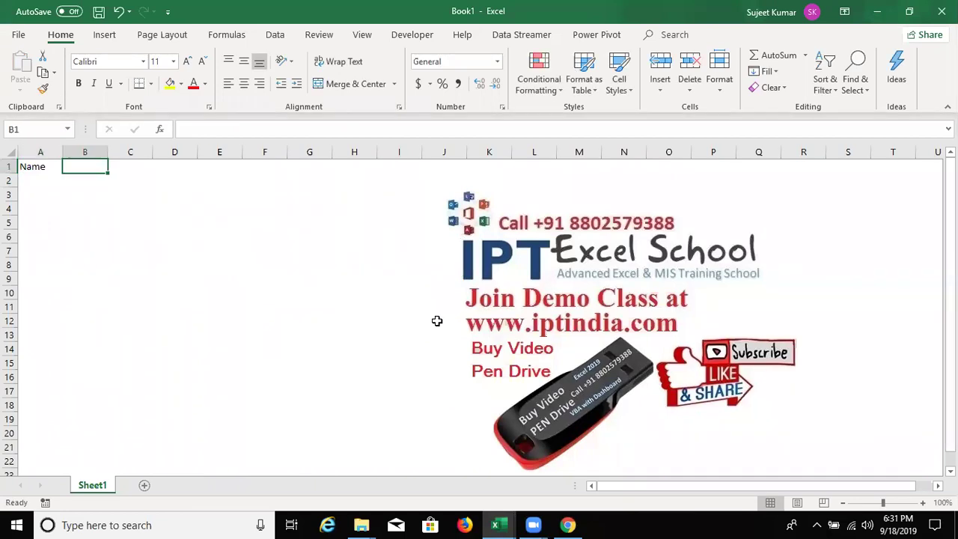
type("Jan")
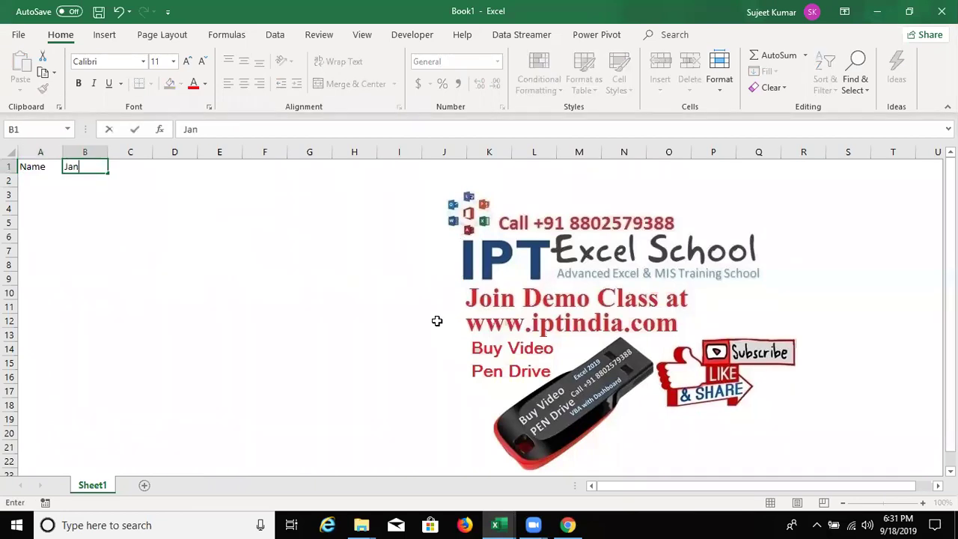
key("Return")
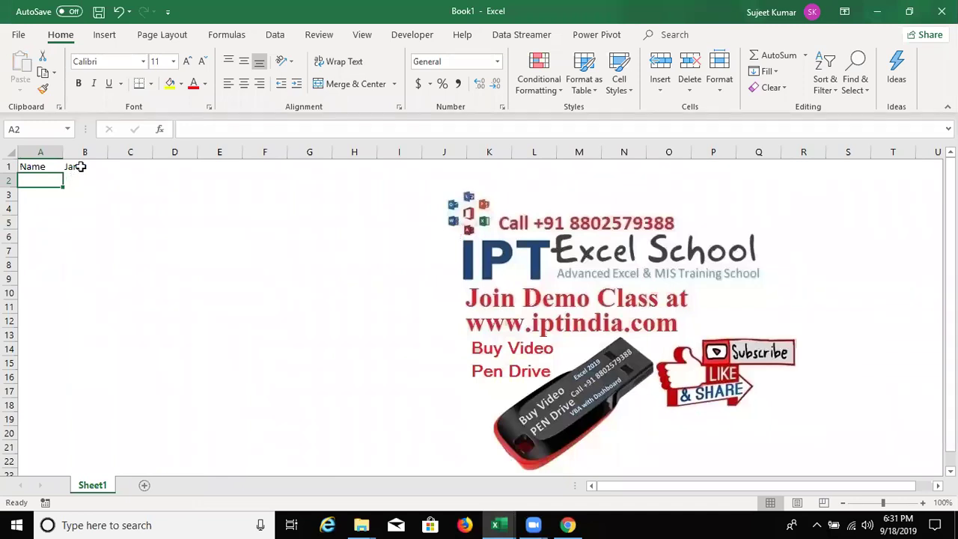
left_click(81, 166)
left_click_drag(322, 138, 342, 169)
Step: Enter four sample names down A2:A5, correcting typos along the way
left_click(46, 177)
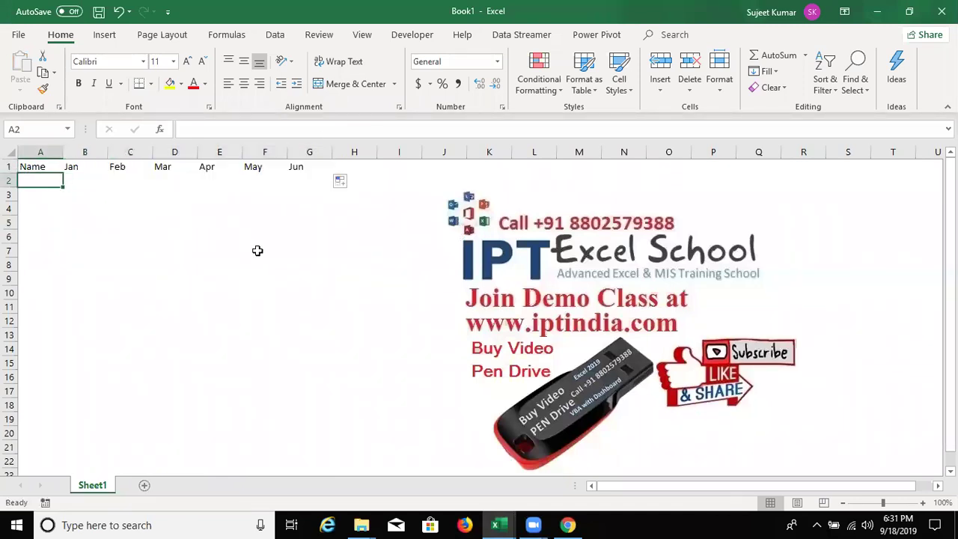
type("Puja")
key("Return")
type("Kavita")
key("Return")
type("Neeraj")
key("Return")
type("IUnder")
key("BackSpace")
key("BackSpace")
key("BackSpace")
key("BackSpace")
key("BackSpace")
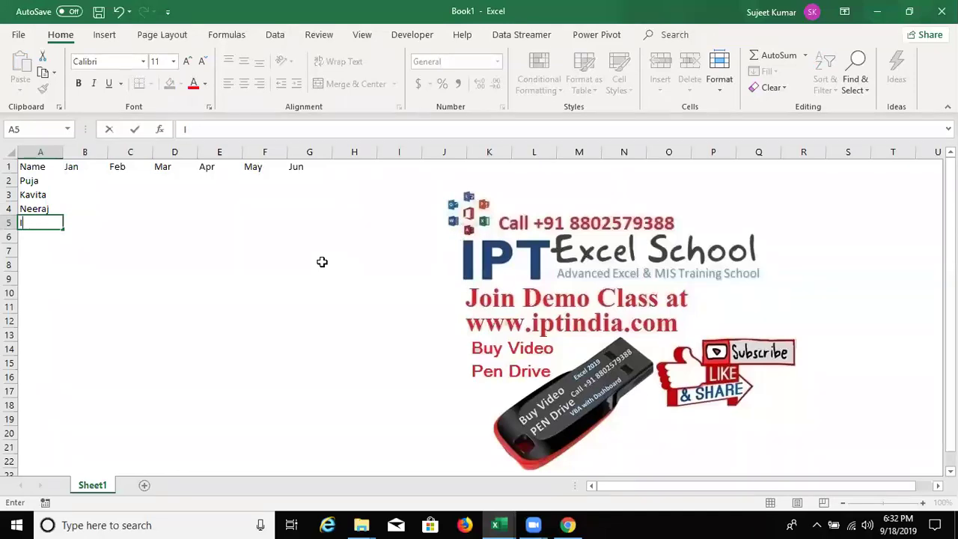
type("nder")
key("ctrl+Return")
Step: Begin a RANDBETWEEN formula in B2, the first Jan data cell
key("ctrl+Home")
key("Right")
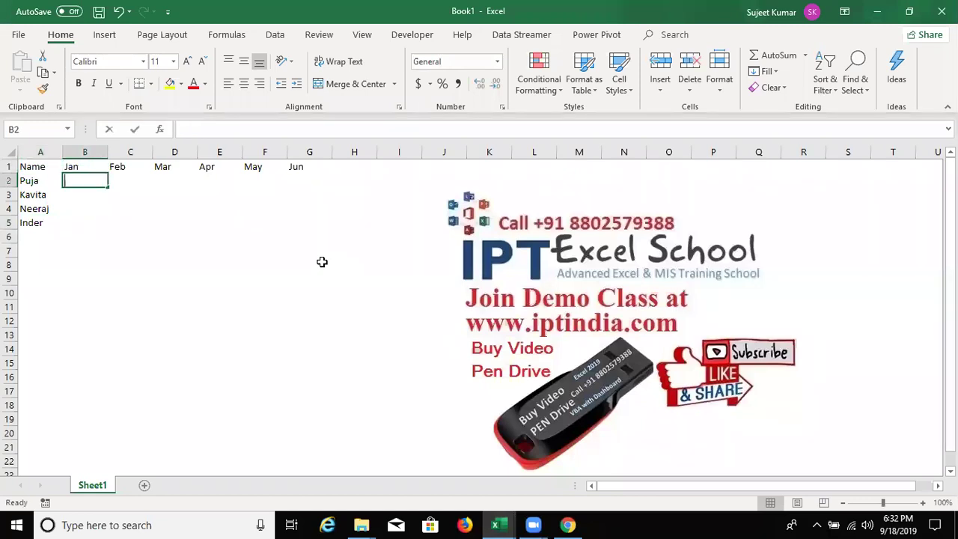
type("=ra")
key("Down")
key("Down")
key("Down")
key("Tab")
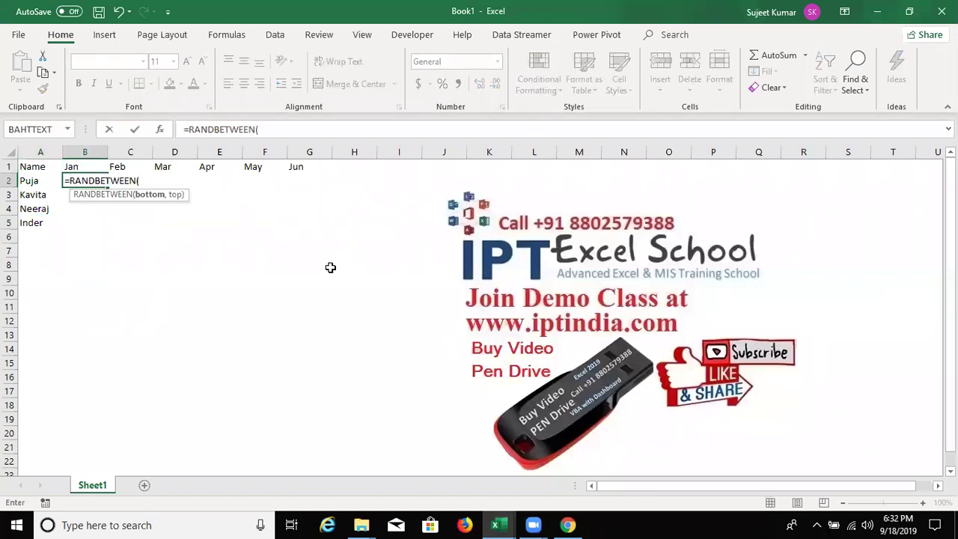
Step: Complete =RANDBETWEEN(10,90) in B2 and fill it across and down through B2:G5
type("10,9")
key("ctrl+Return")
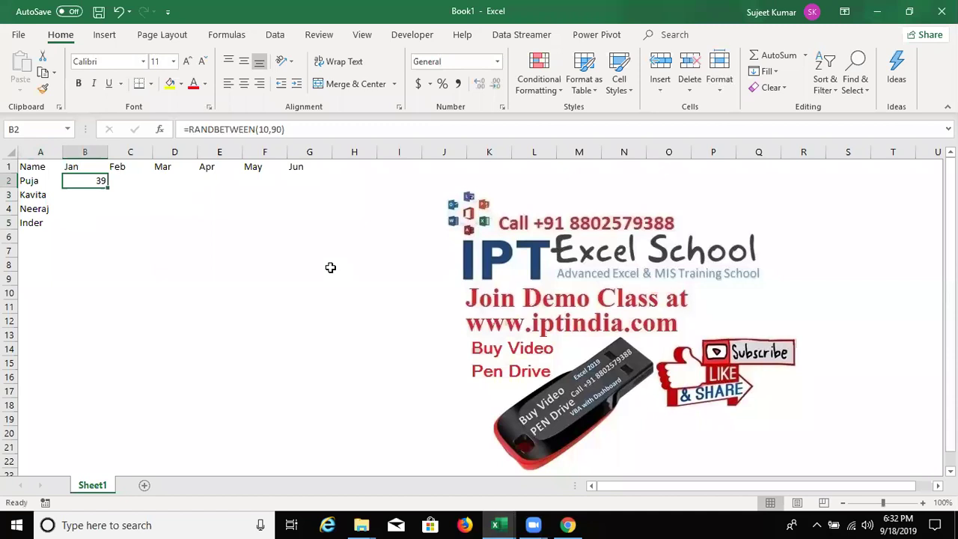
key("Up")
key("Down")
key("shift+Right")
key("shift+Right")
key("shift+Right")
key("ctrl+r")
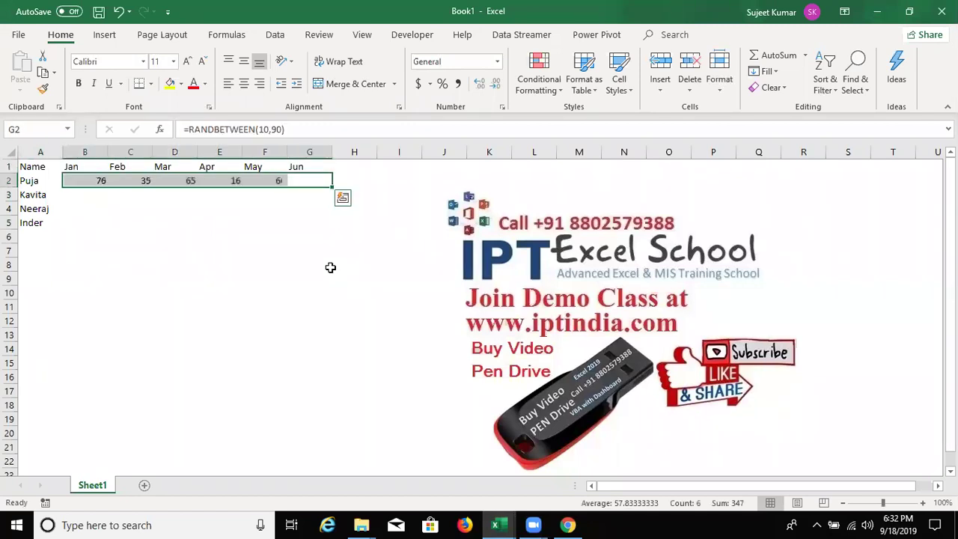
key("shift+Down")
key("shift+Down")
key("shift+Down")
key("ctrl+d")
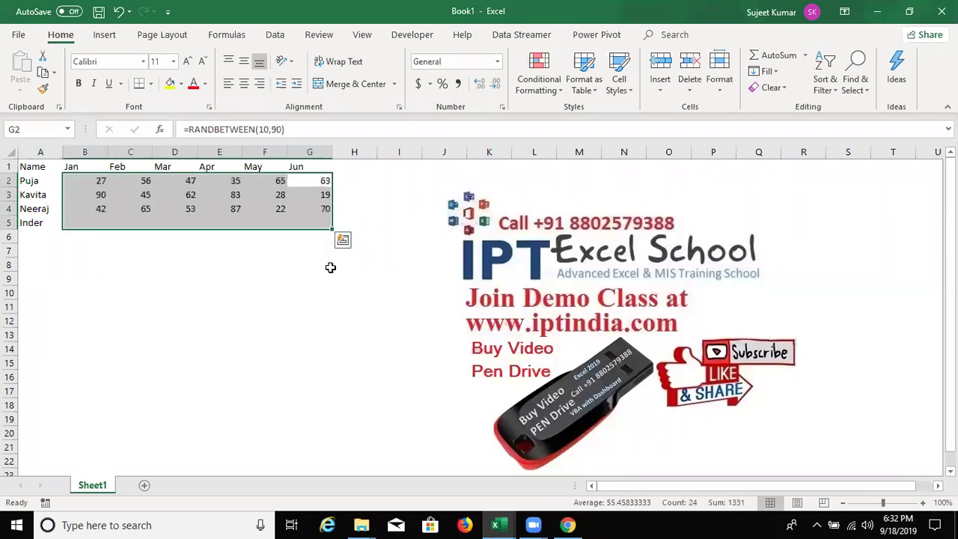
Step: Replace the B2:G5 formulas with their fixed results using Paste Values
key("ctrl+c")
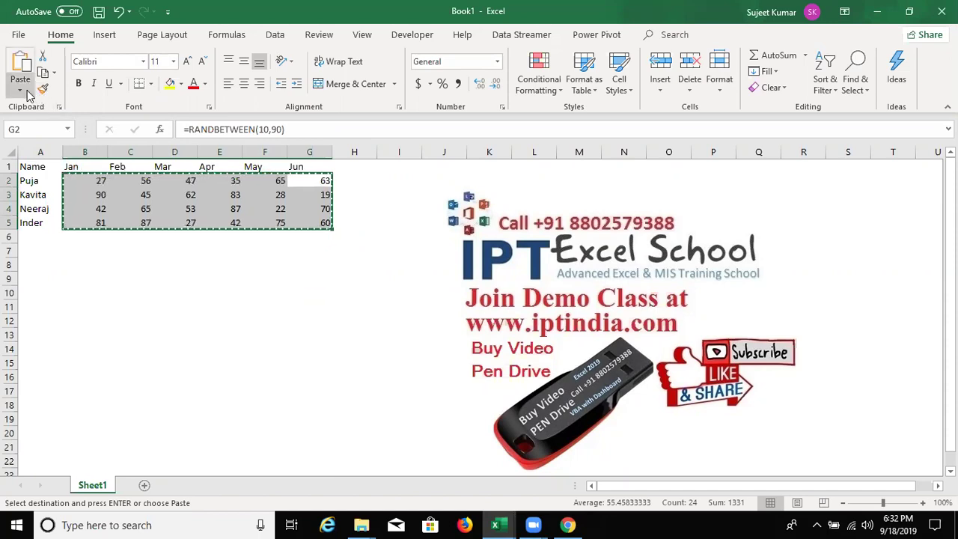
left_click(20, 90)
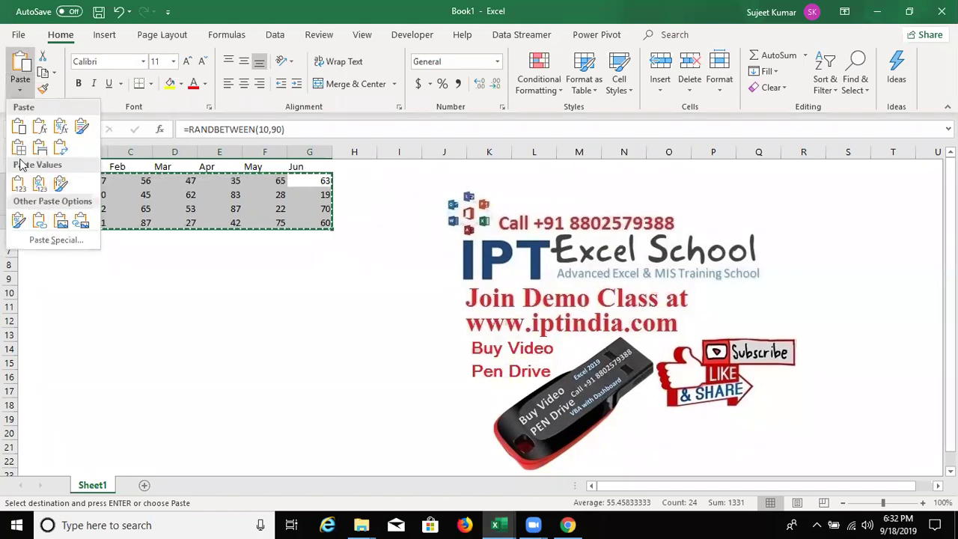
left_click(19, 183)
key("Escape")
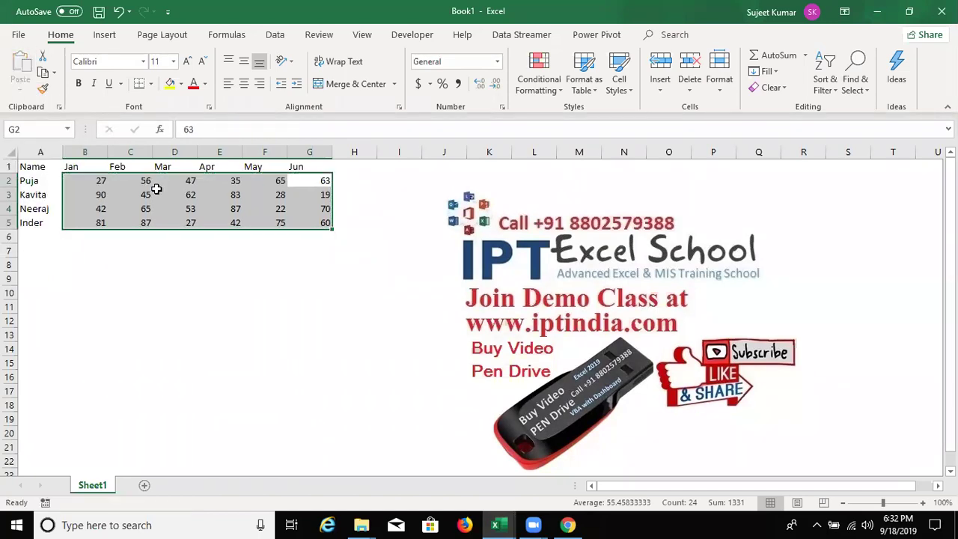
left_click(161, 194)
key("Up")
key("Left")
key("Left")
key("Right")
key("Right")
key("Right")
key("Right")
key("Right")
key("Right")
key("Right")
key("Right")
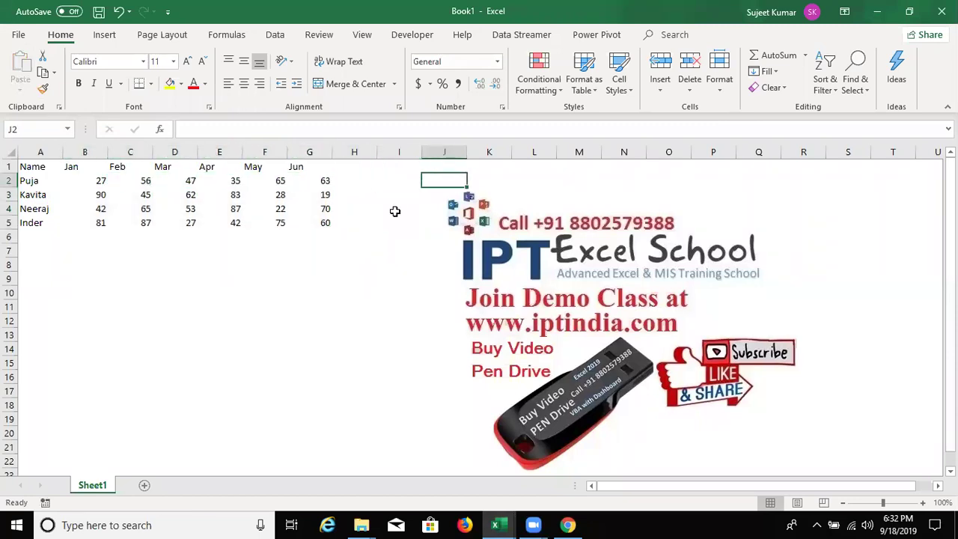
Step: Enter 70 in J2 and copy it
type("70")
key("Return")
key("Up")
key("ctrl+c")
Step: Paste Special-divide B2:G5 by the copied 70, then undo the division
left_click_drag(84, 184, 313, 219)
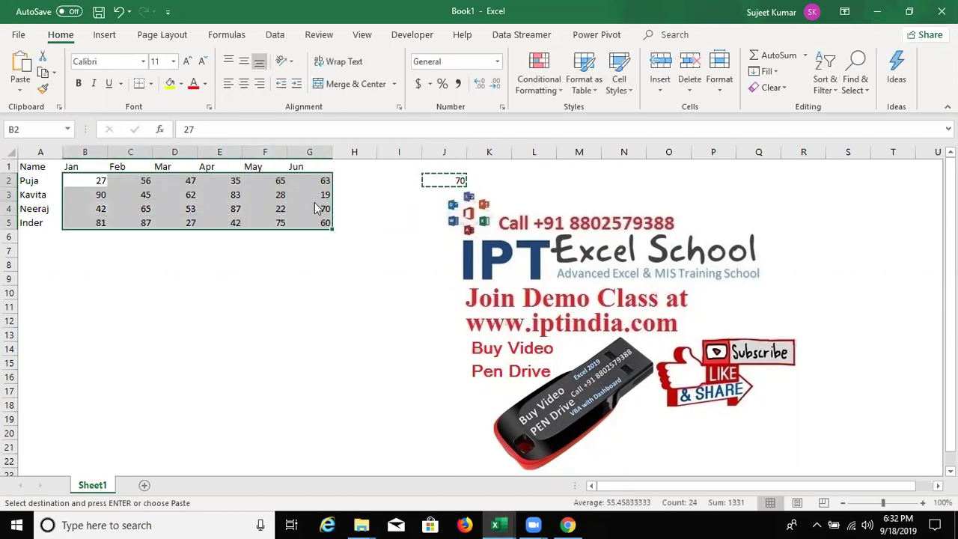
right_click(316, 203)
left_click(373, 283)
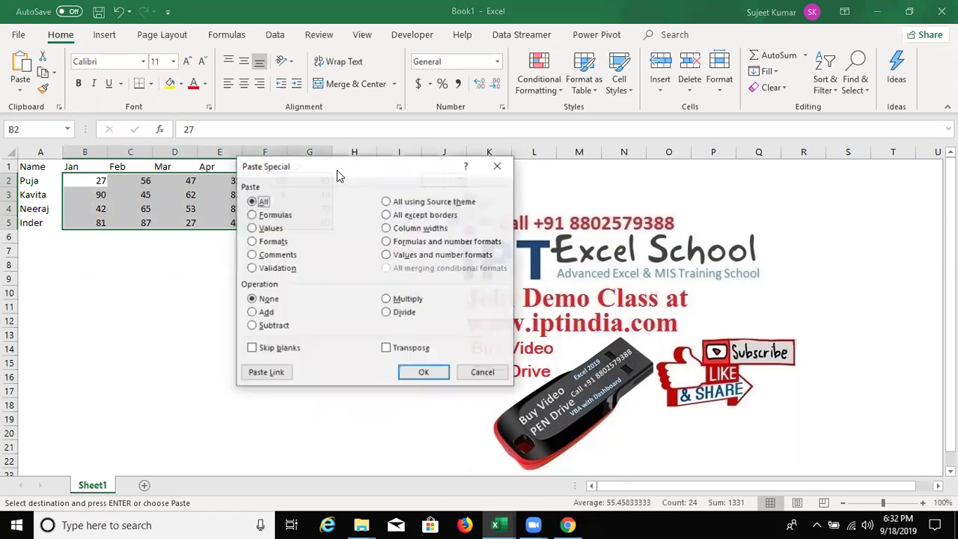
left_click_drag(337, 166, 624, 145)
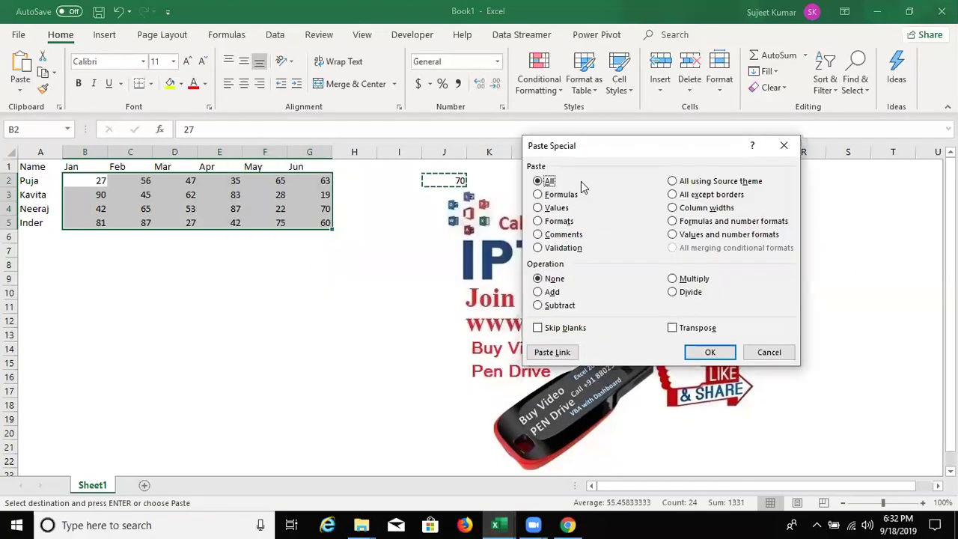
left_click(685, 292)
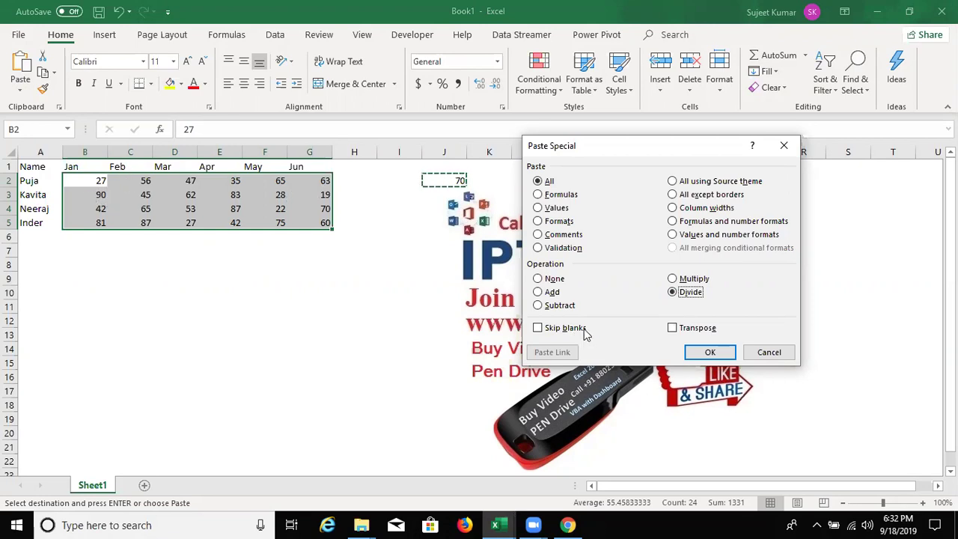
left_click(708, 352)
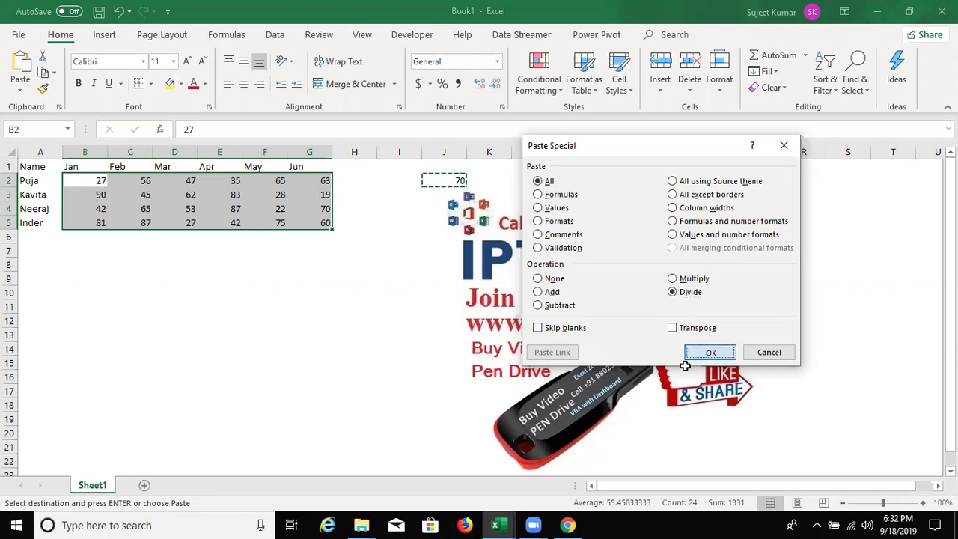
left_click(443, 83)
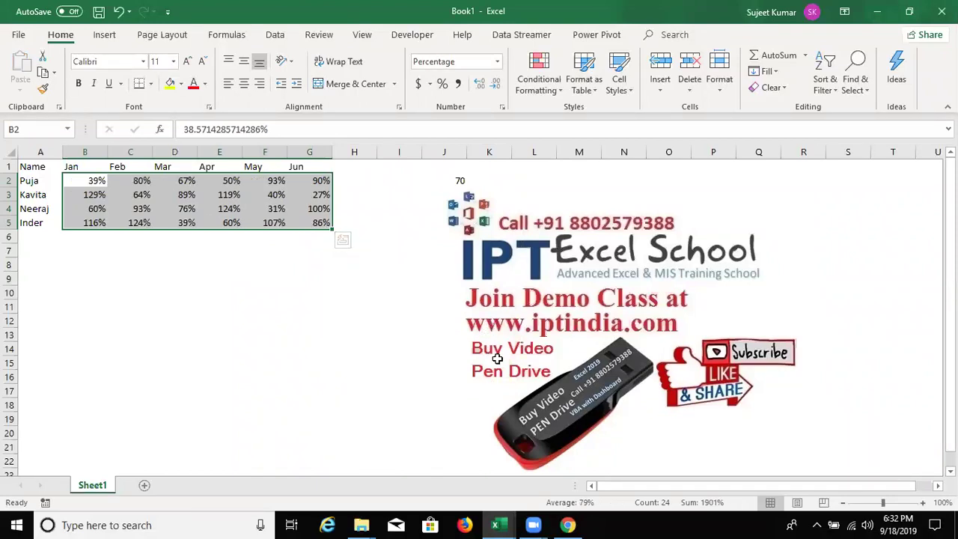
key("ctrl+z")
key("ctrl+z")
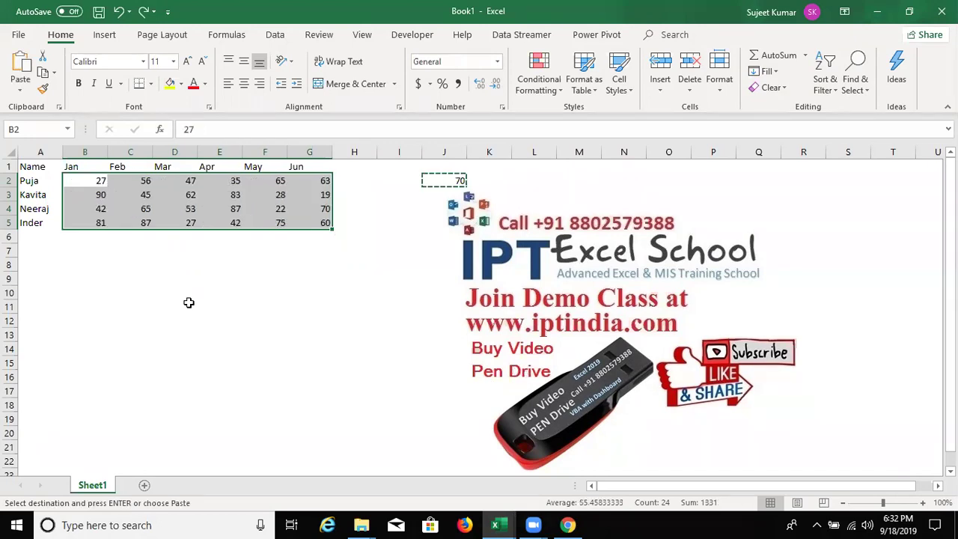
Step: Copy the header row beside the table so Jan–Jun heads columns I through N
left_click(189, 303)
left_click_drag(30, 167, 303, 166)
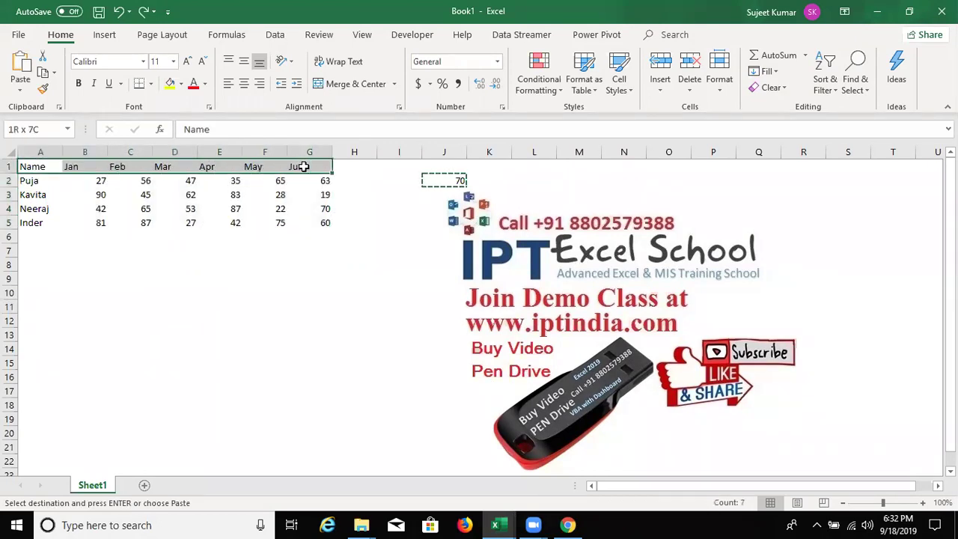
key("ctrl+c")
left_click(397, 180)
left_click(390, 167)
key("ctrl+v")
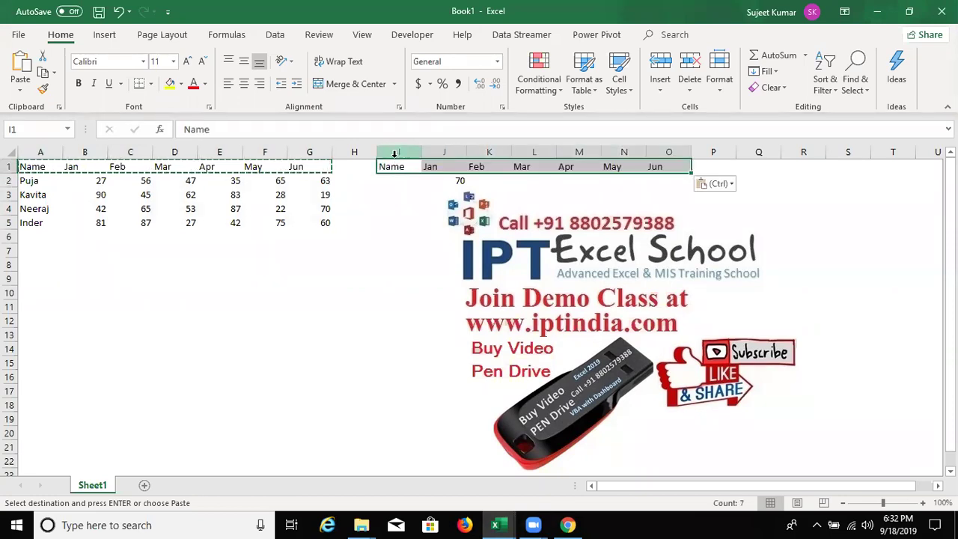
left_click(395, 153)
key("ctrl+z")
Step: Enter =RANDBETWEEN(10,90) in I2 and fill it through I2:N5
type("=ra")
key("Down")
key("Down")
key("Tab")
type("1")
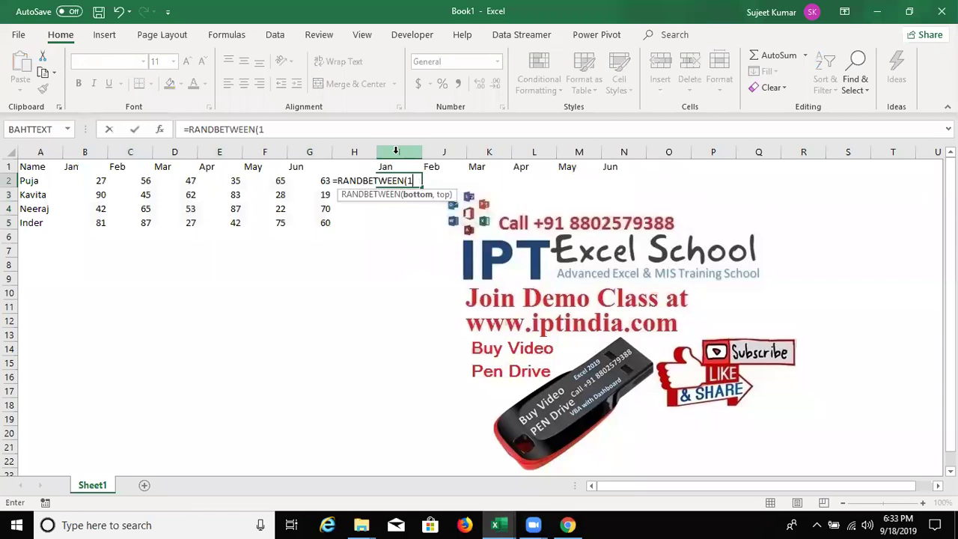
type("0,90")
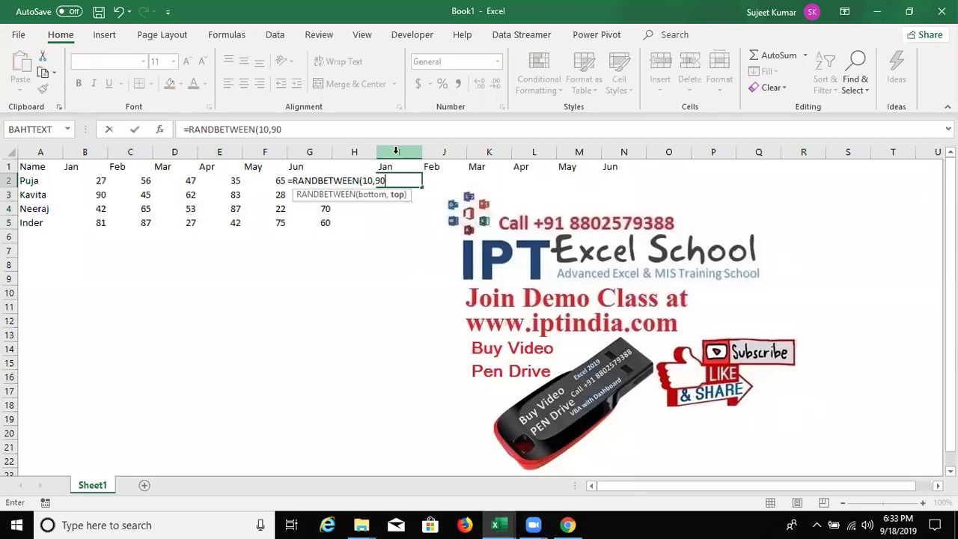
key("ctrl+Return")
key("shift+Right")
key("shift+Right")
key("shift+Right")
key("shift+Right")
key("shift+Right")
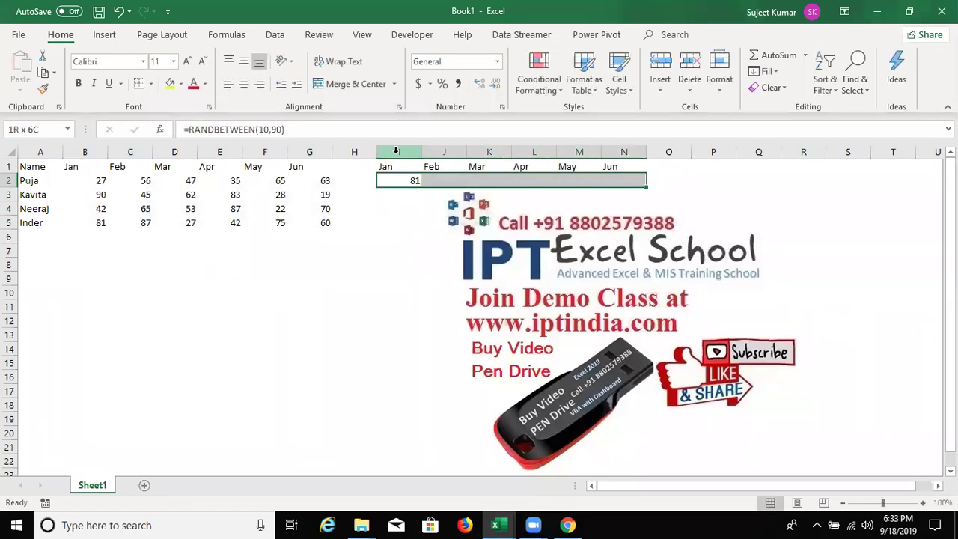
key("shift+Down")
key("shift+Down")
key("shift+Down")
key("ctrl+r")
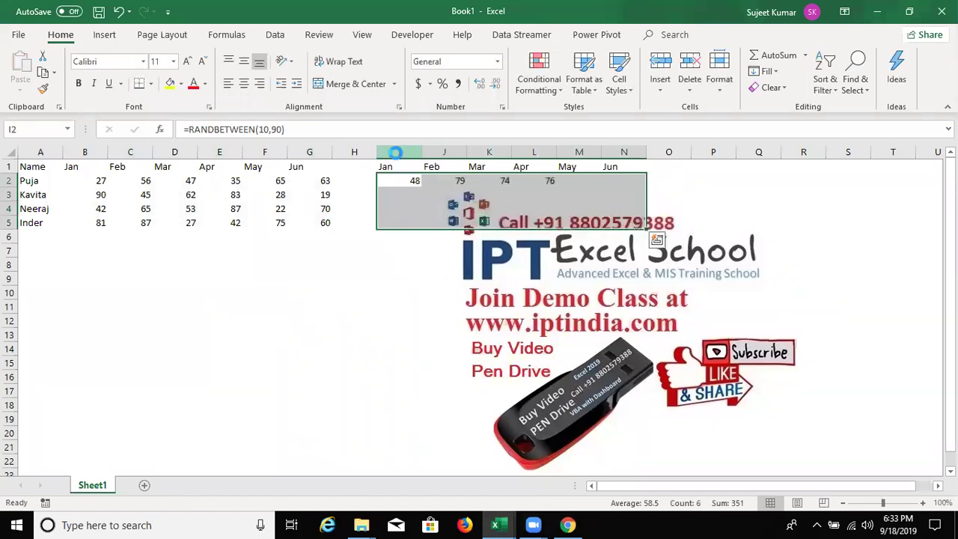
key("ctrl+d")
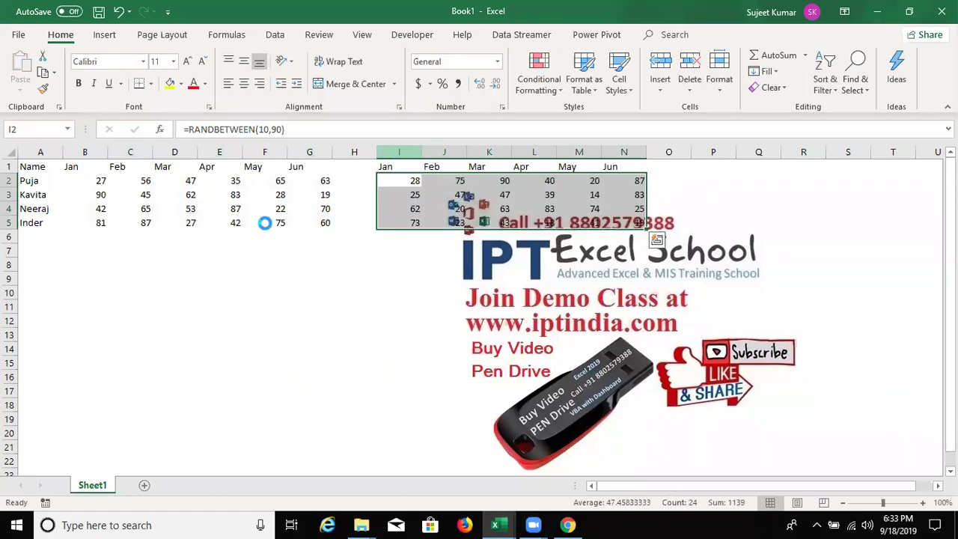
Step: Convert the I2:N5 formulas to fixed values with Paste Values
key("ctrl+c")
left_click(20, 88)
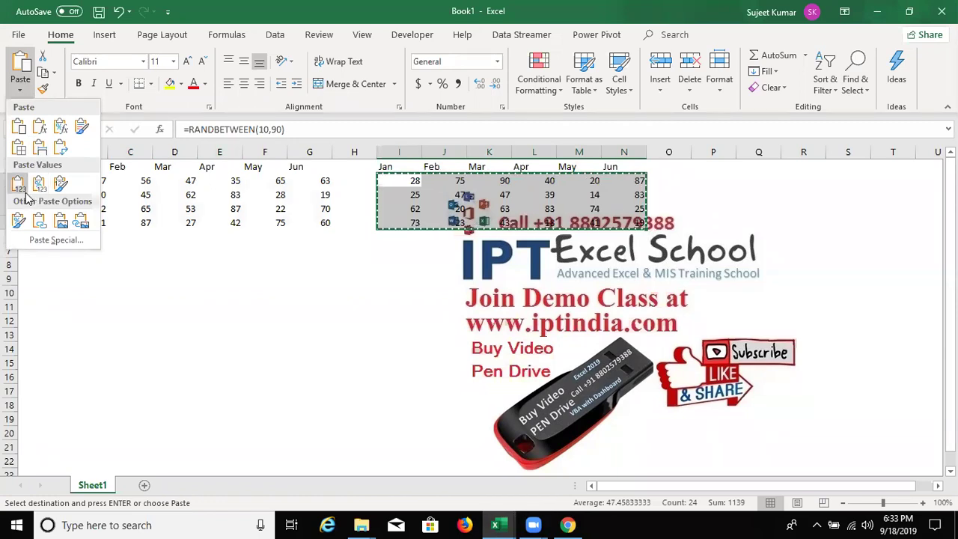
left_click(19, 184)
left_click(436, 199)
key("Escape")
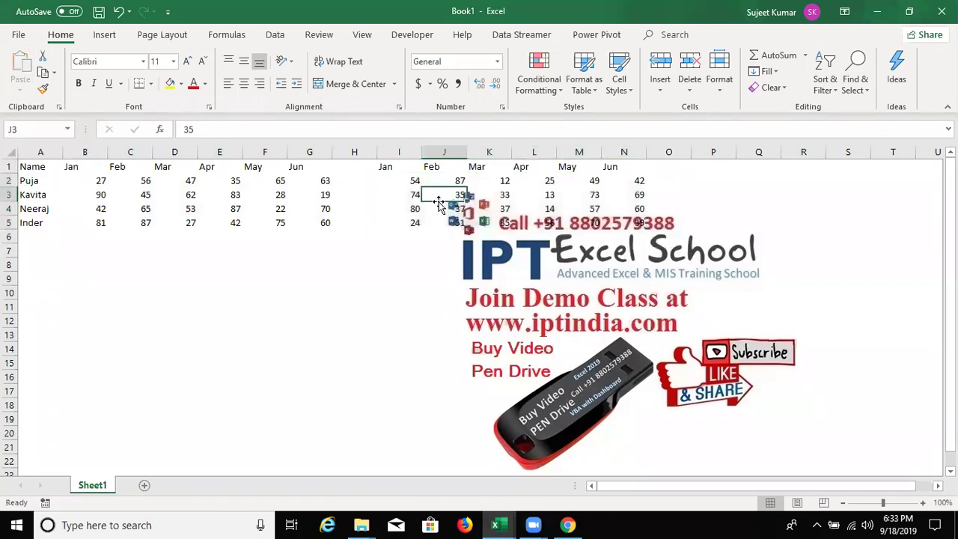
Step: Compare row 2 values B2:E2 with their partners in I2:L2, then select I2:N5
left_click(42, 184)
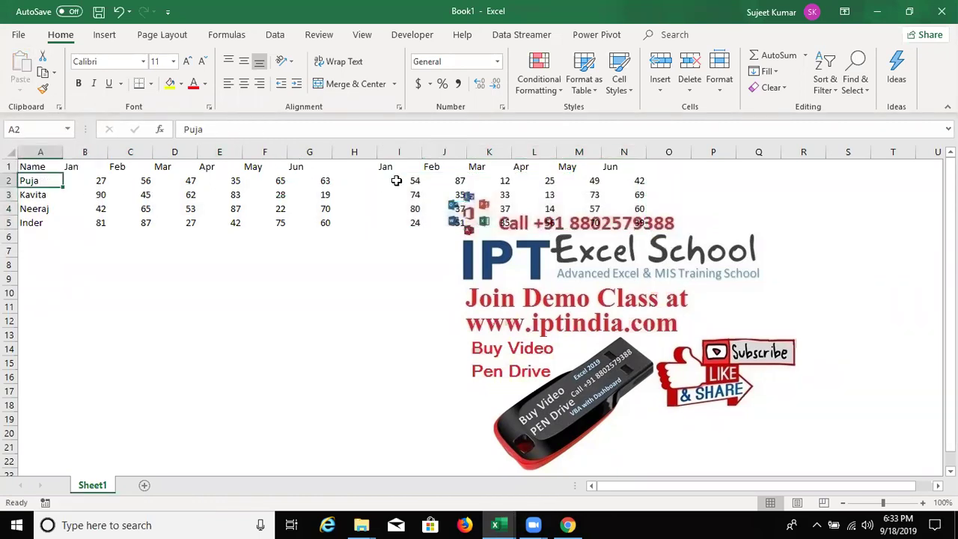
left_click(88, 184)
key("ctrl+Right")
key("ctrl+Right")
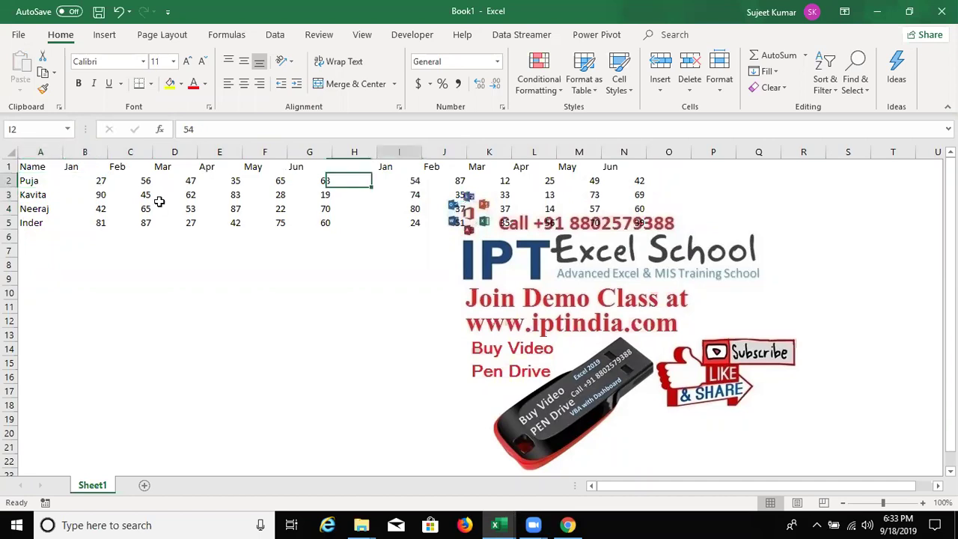
left_click(96, 180)
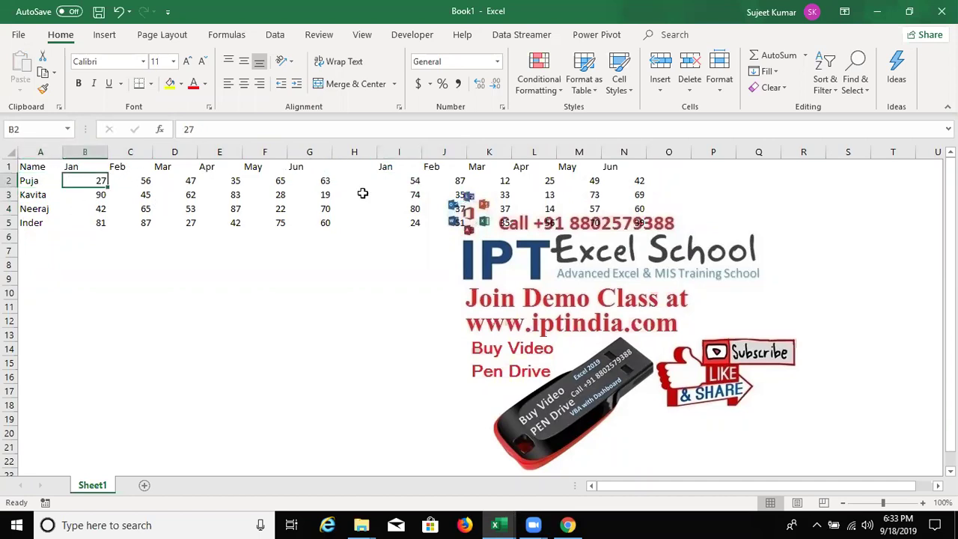
left_click(139, 184)
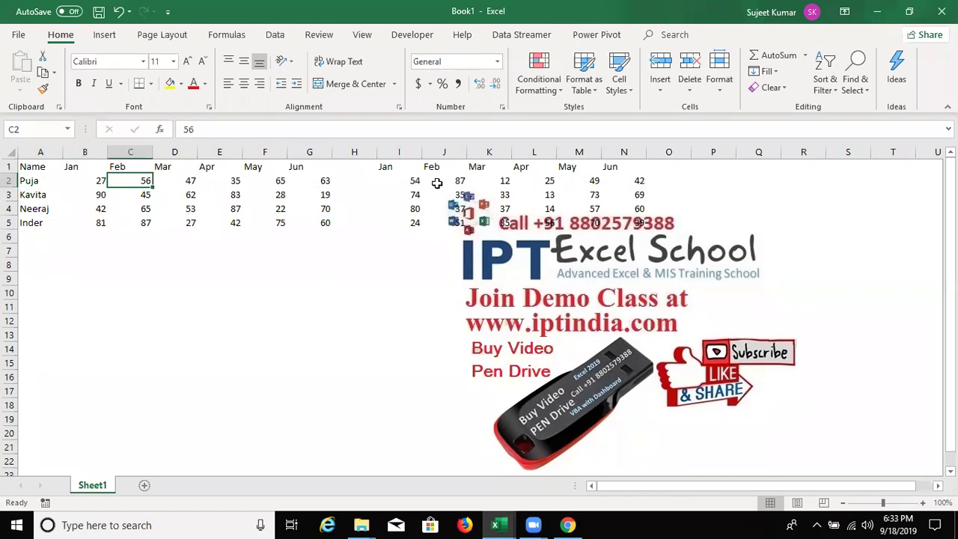
left_click(450, 181)
left_click(193, 183)
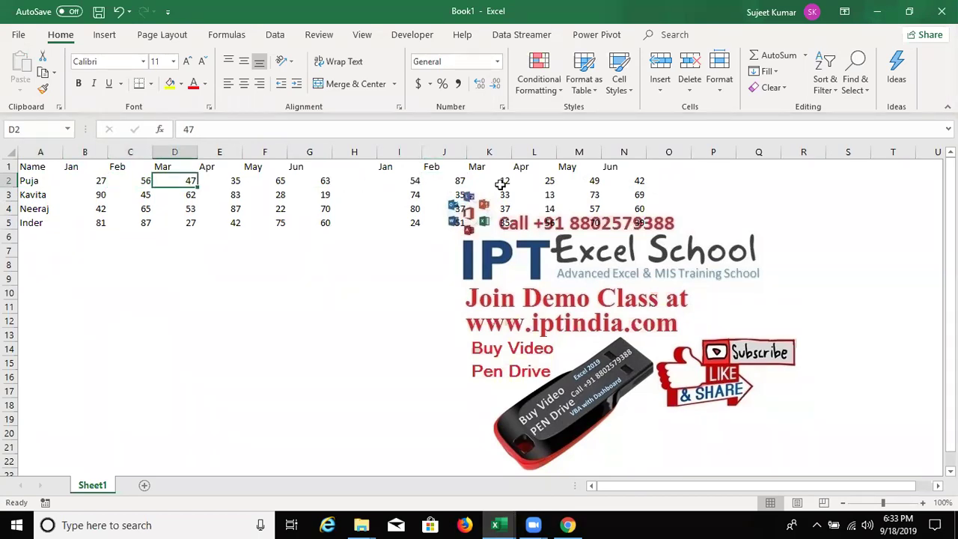
left_click(500, 186)
left_click(256, 182)
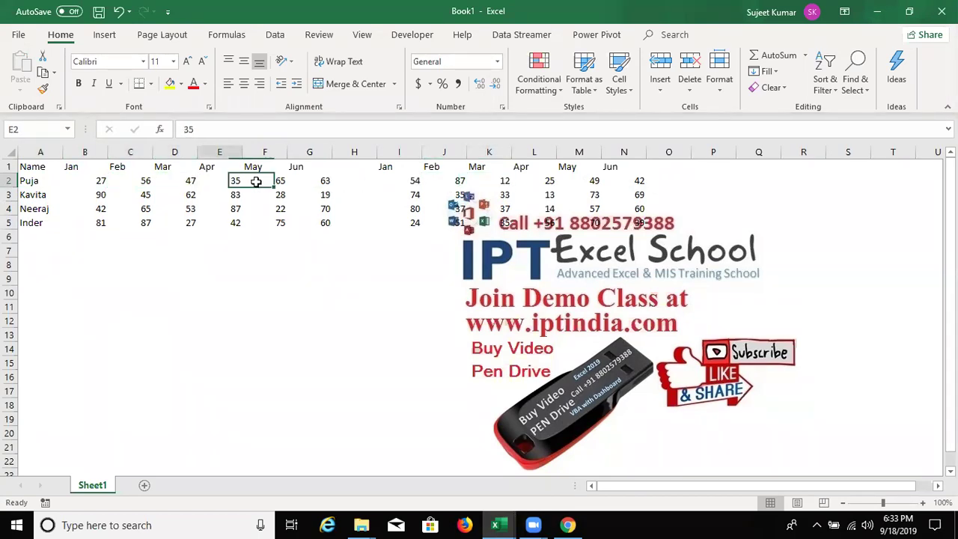
left_click(543, 182)
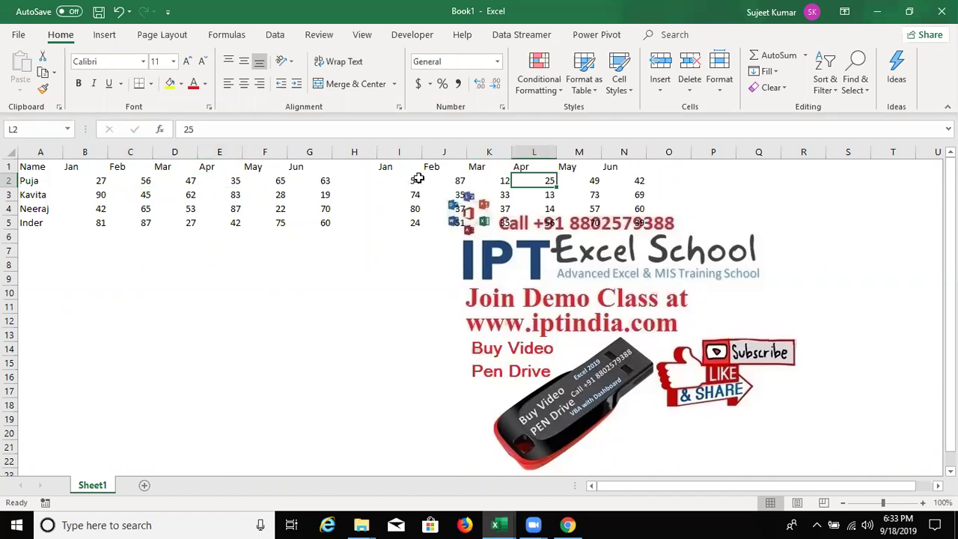
left_click_drag(397, 180, 627, 222)
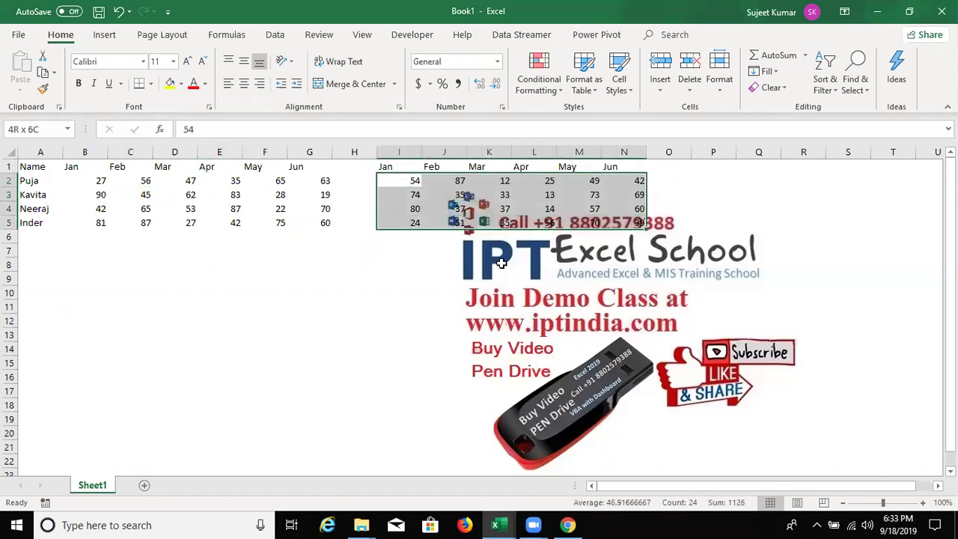
Step: Paste Special-divide B2:G5 by the copied I2:N5 values and check the G2 result
key("ctrl+c")
left_click(97, 180)
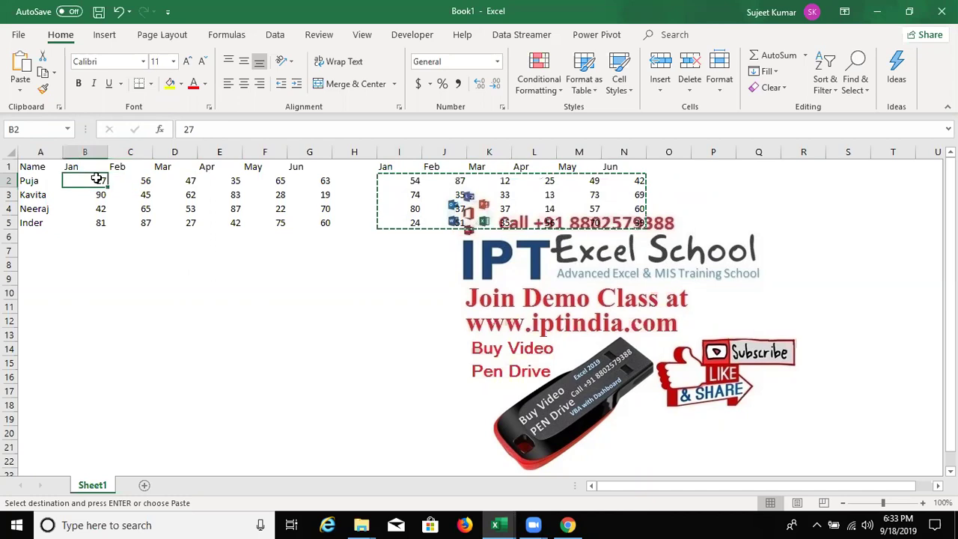
right_click(96, 180)
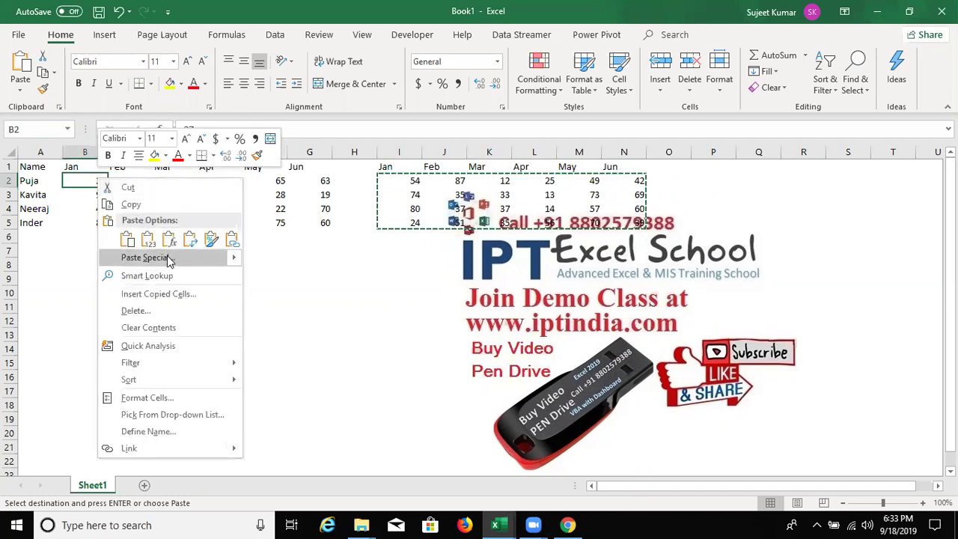
left_click(169, 257)
left_click(192, 290)
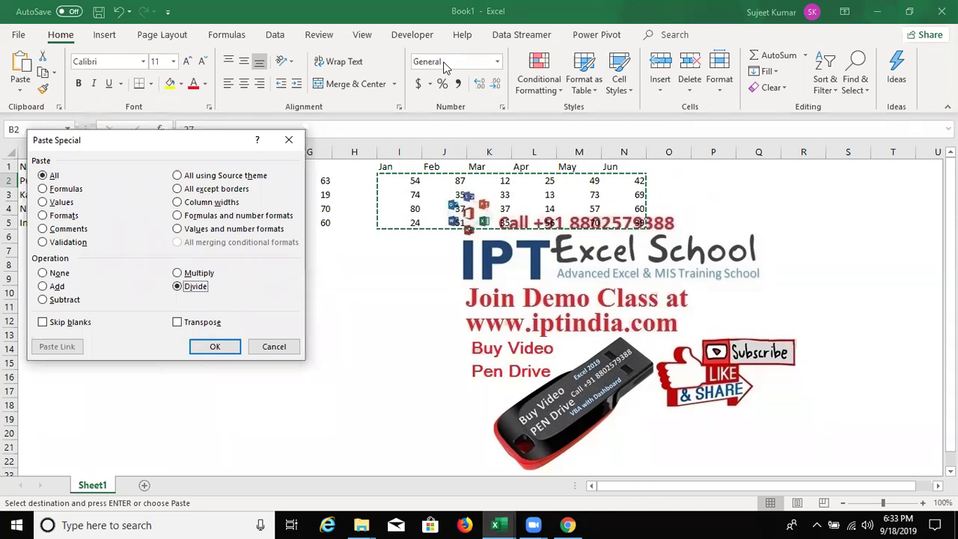
left_click(225, 347)
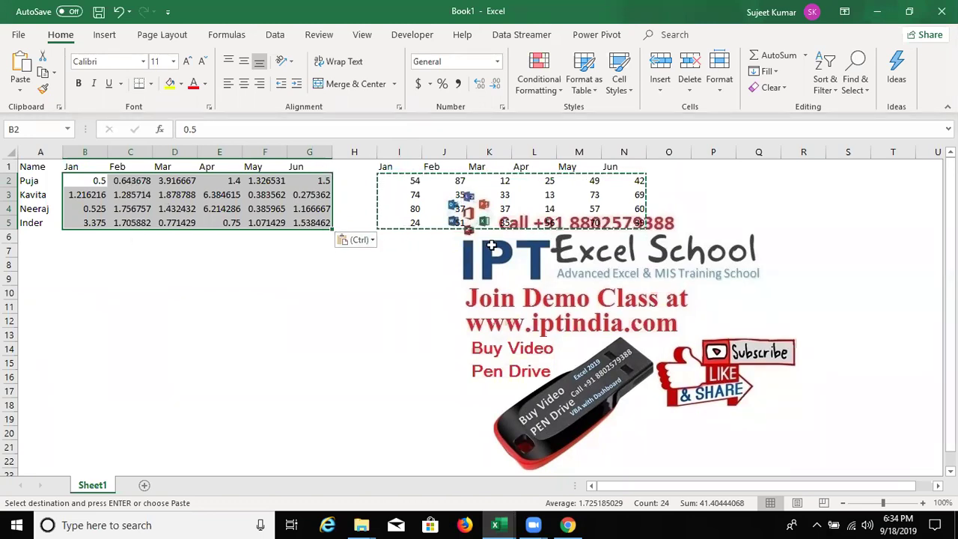
left_click(416, 208)
left_click(290, 182)
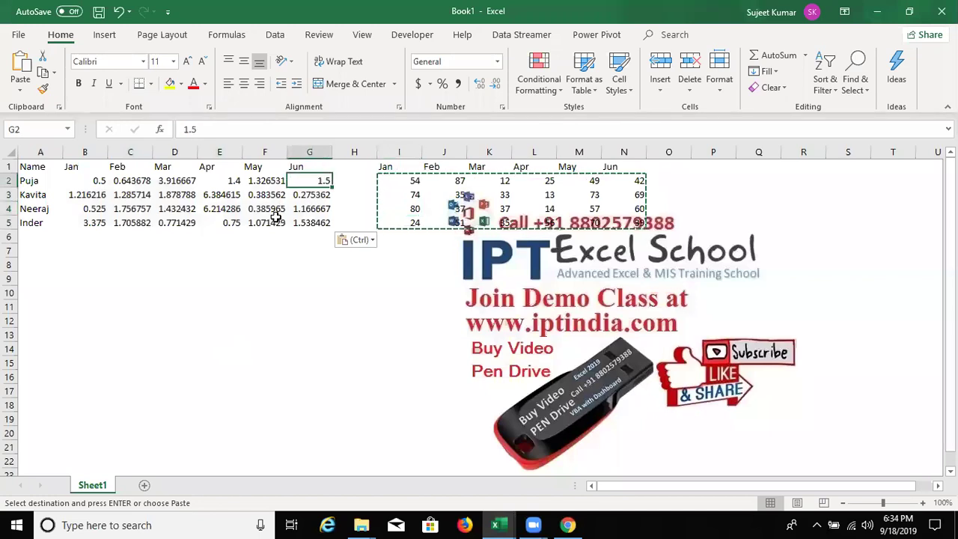
Step: Enter =RANDBETWEEN(10,90) in B2 and fill it into all of B2:G5 with Ctrl+Enter
left_click(92, 181)
type("=")
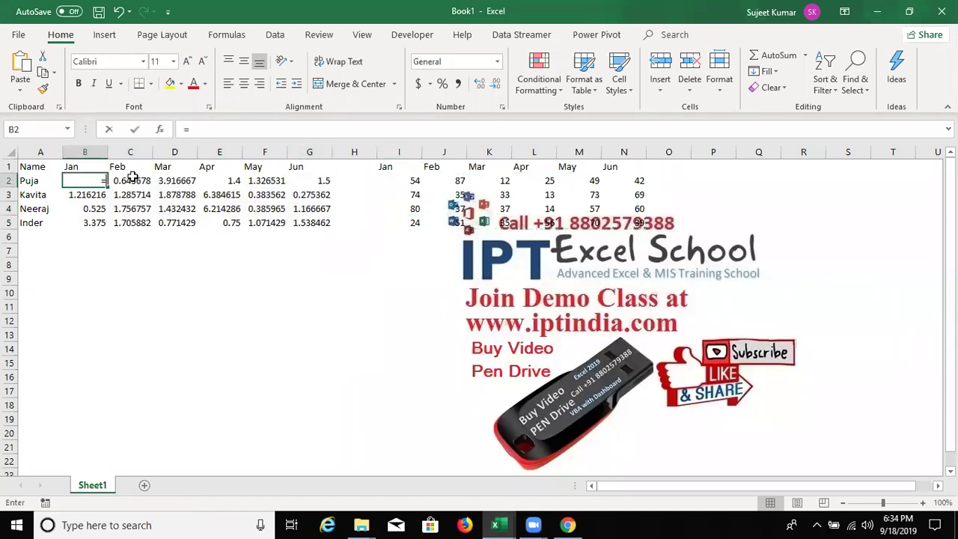
type("ra")
key("Down")
key("Down")
key("Tab")
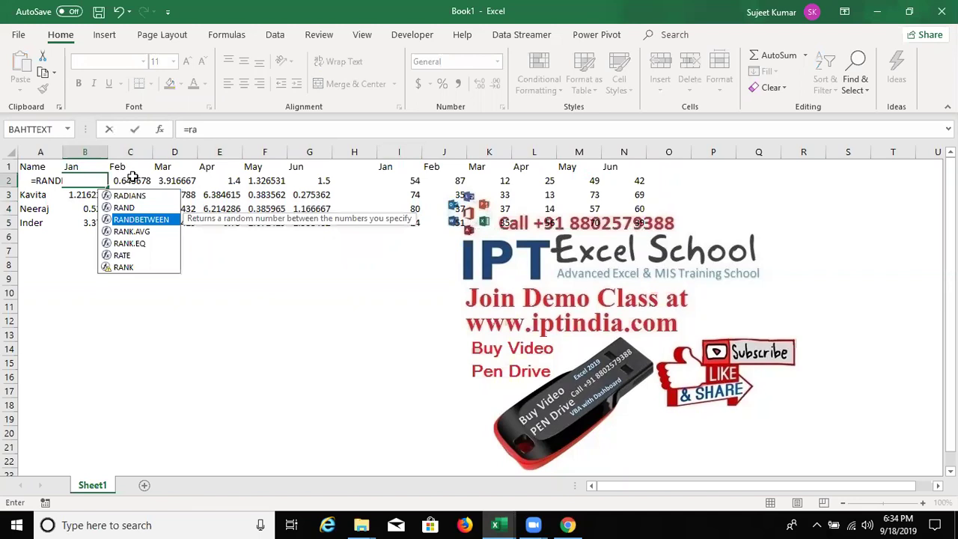
type("10,")
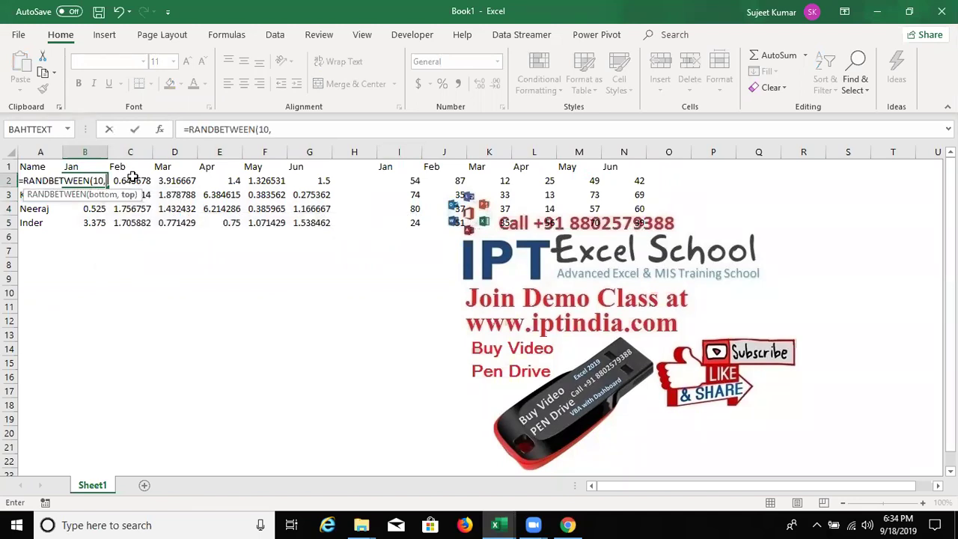
type("9")
key("ctrl+Return")
key("ctrl+shift+Right")
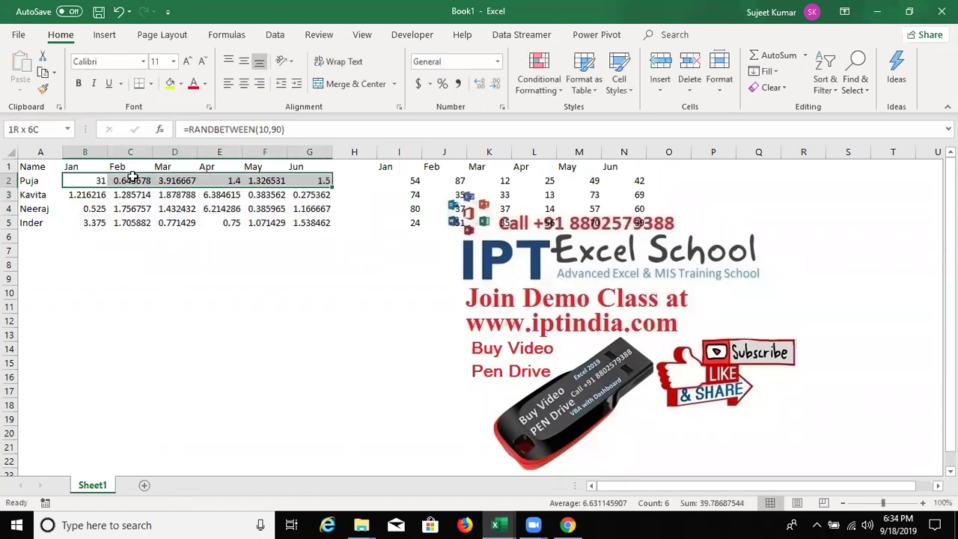
key("ctrl+shift+Down")
key("F2")
key("ctrl+Return")
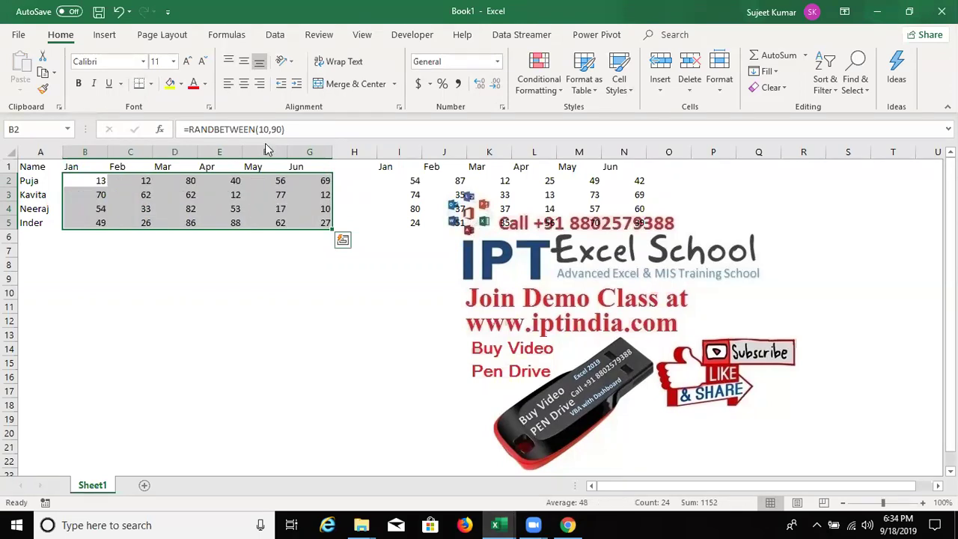
left_click(414, 183)
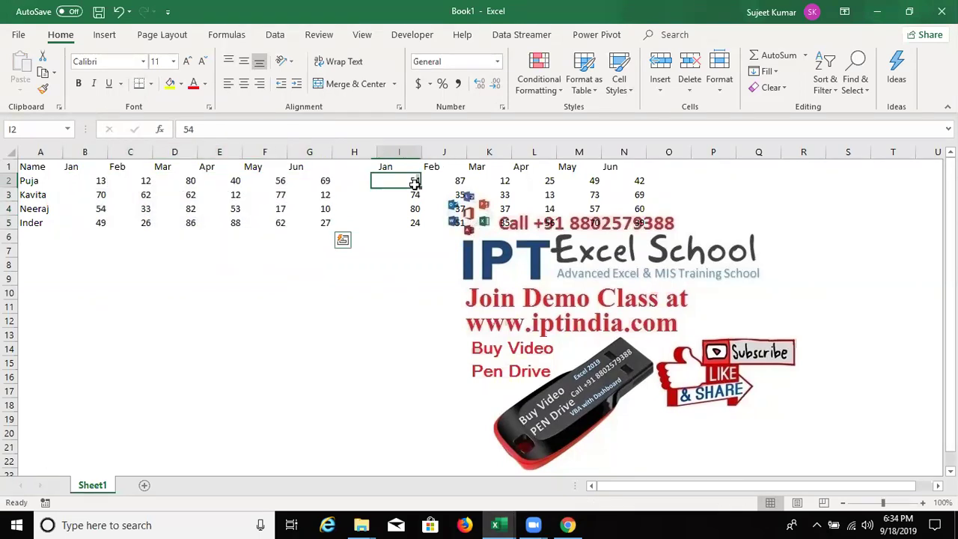
Step: Divide B2:G5 by the copied I2:N5 values using Paste Special Divide
left_click(106, 184)
left_click(299, 135)
type("/54")
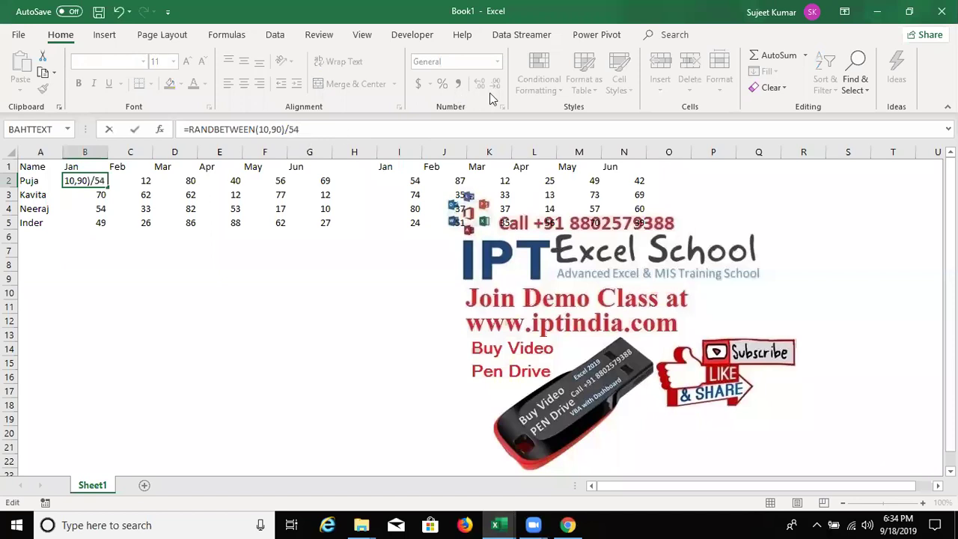
key("Escape")
mouse_move(404, 182)
left_mouse_down()
mouse_move(591, 196)
mouse_move(637, 222)
left_mouse_up()
key("ctrl+c")
left_click(89, 182)
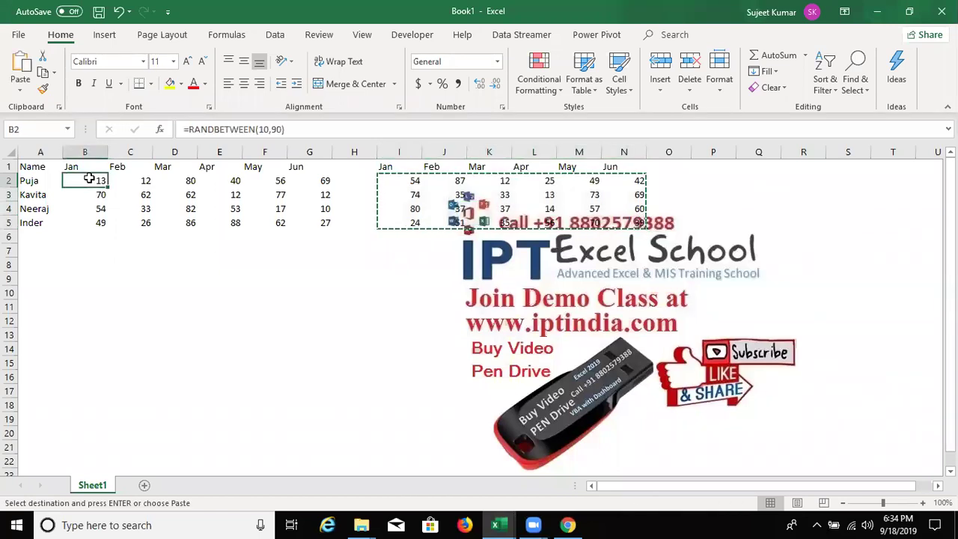
right_click(89, 184)
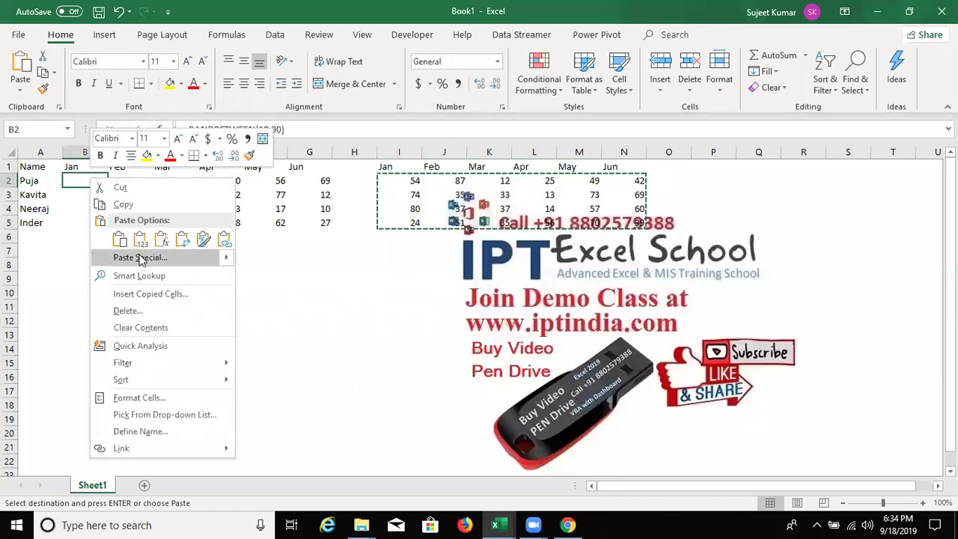
left_click(140, 256)
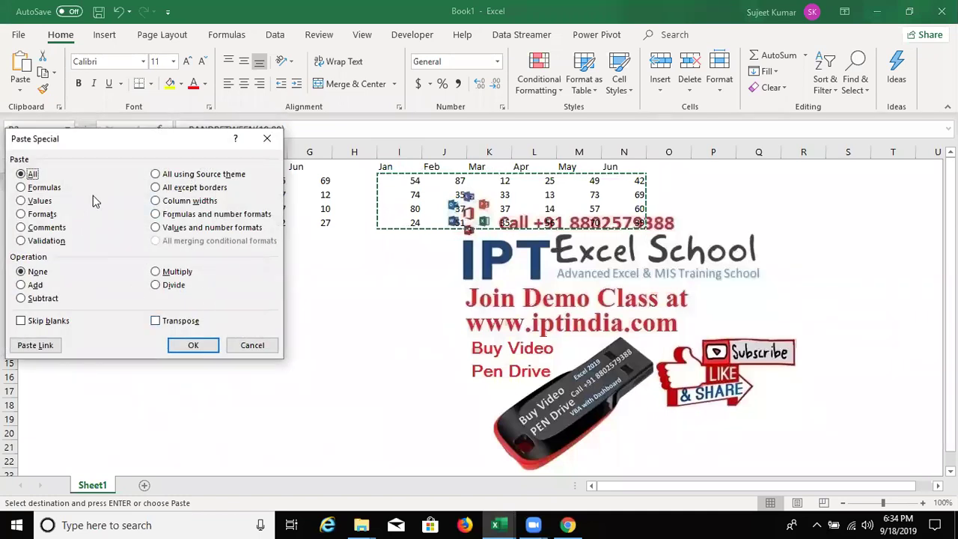
left_click(174, 285)
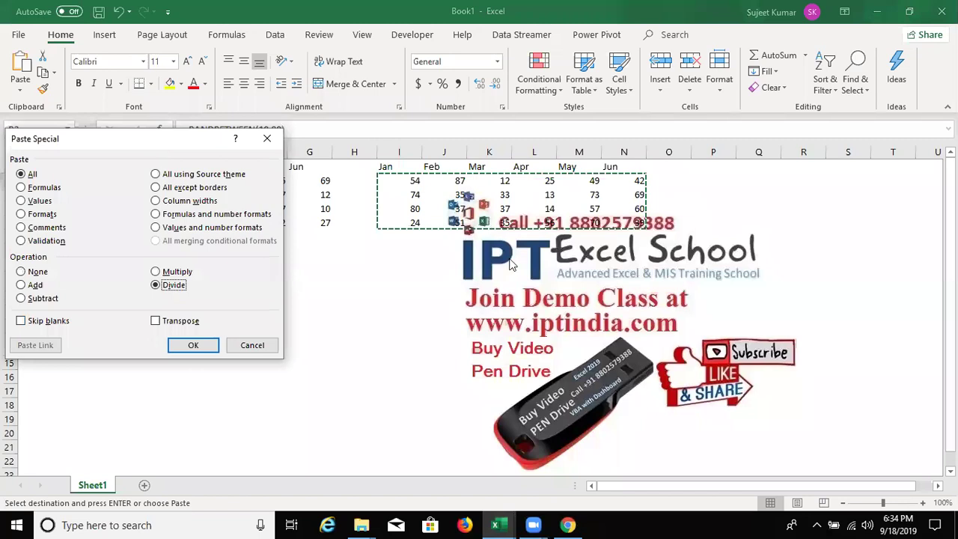
left_click_drag(157, 145, 490, 231)
left_click(526, 432)
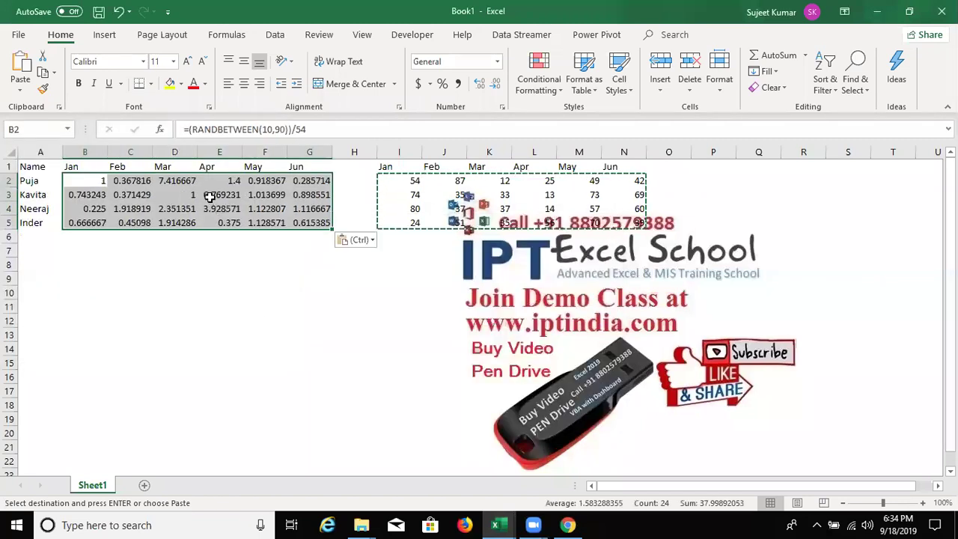
Step: Inspect D2's resulting formula, then undo the division to restore whole numbers
left_click(169, 181)
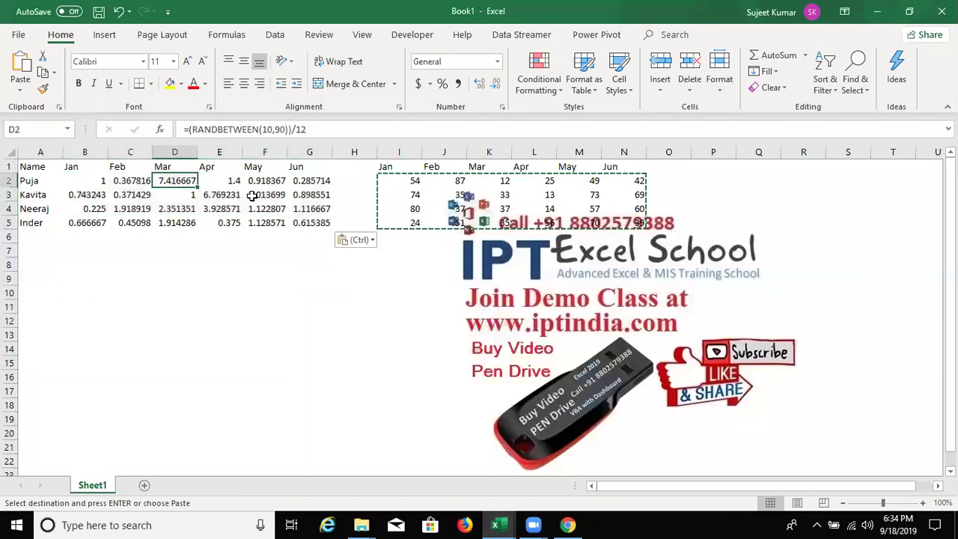
triple_click(326, 133)
key("Escape")
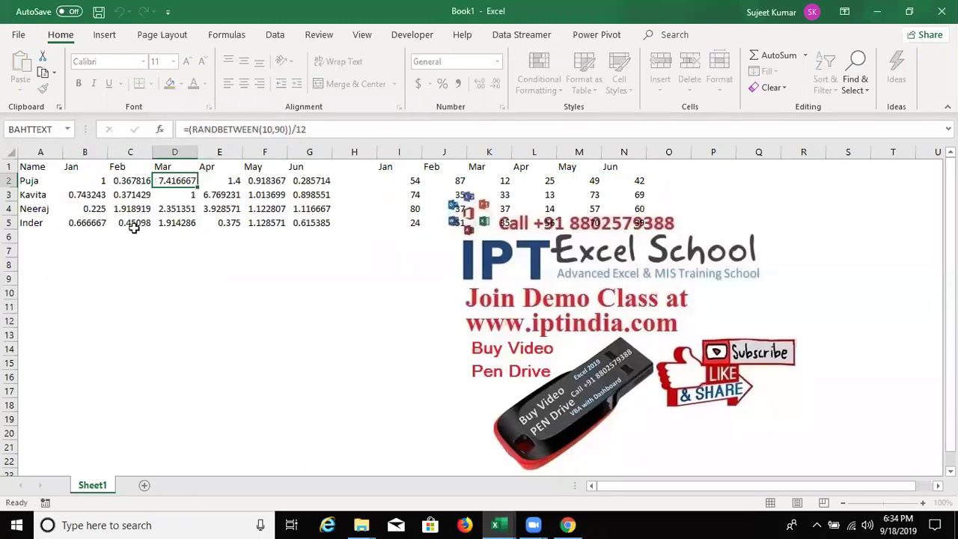
key("ctrl+z")
Step: Rewrite I2 as =RANDBETWEEN(10,90), then select I2:N5 with Ctrl+Shift+arrows and copy it
left_click(407, 180)
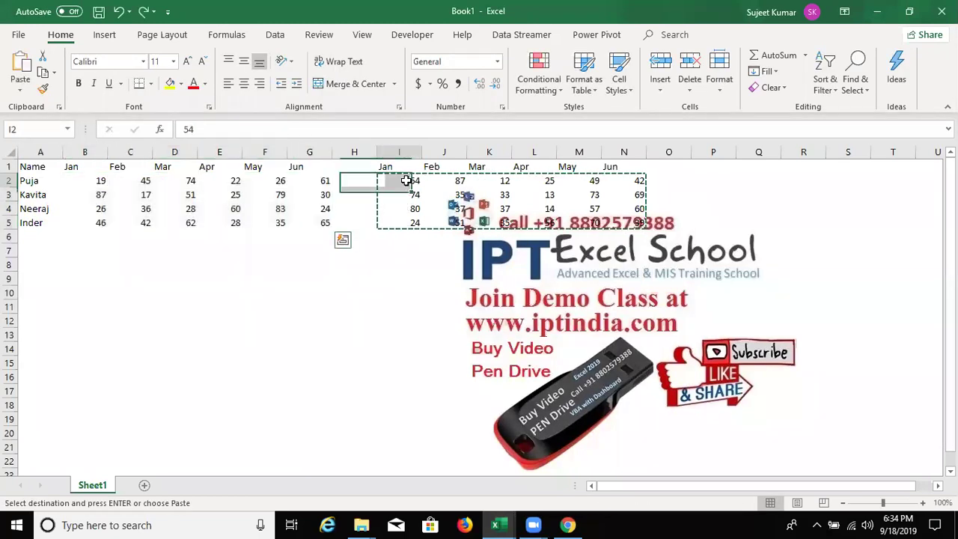
key("Down")
key("Left")
key("Left")
key("Left")
left_click(418, 184)
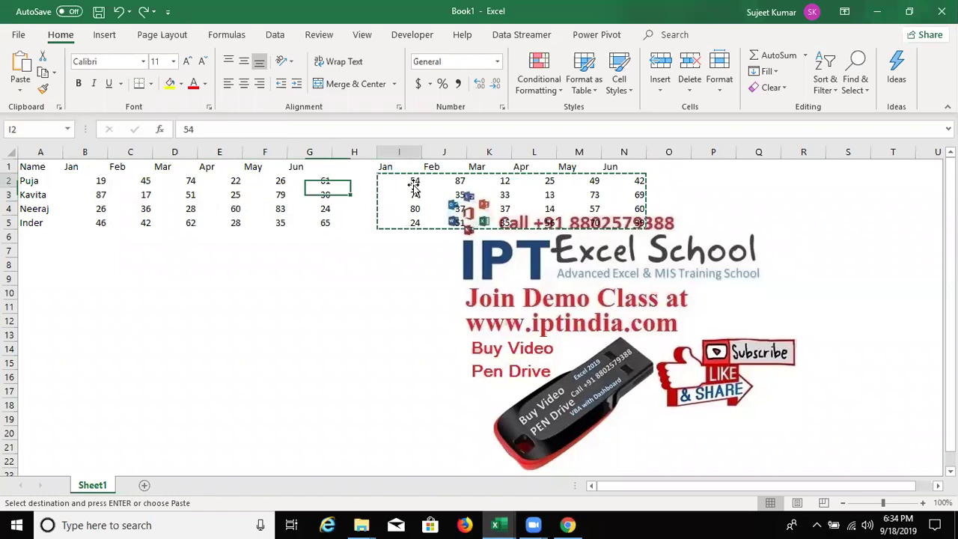
type("=ra")
key("Down")
key("Down")
key("Tab")
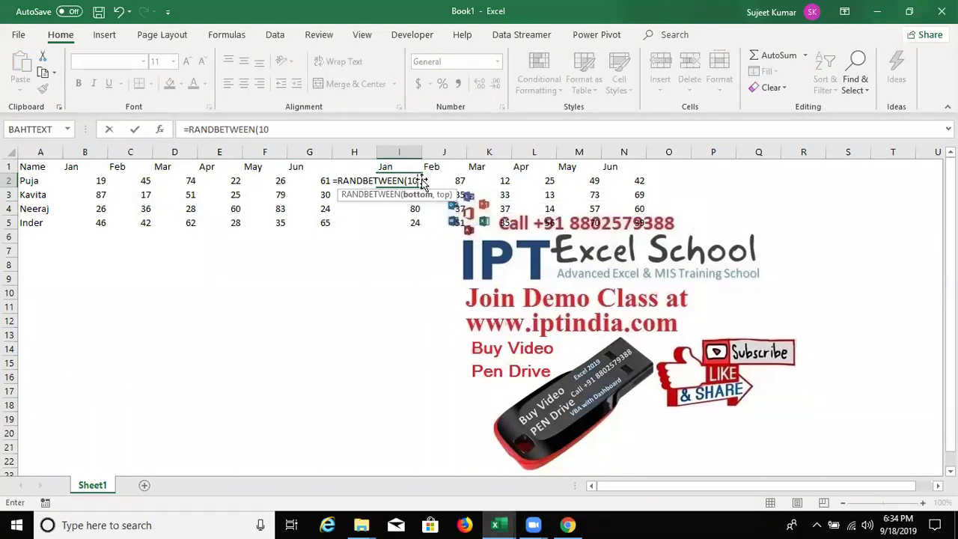
type(",90")
key("ctrl+Return")
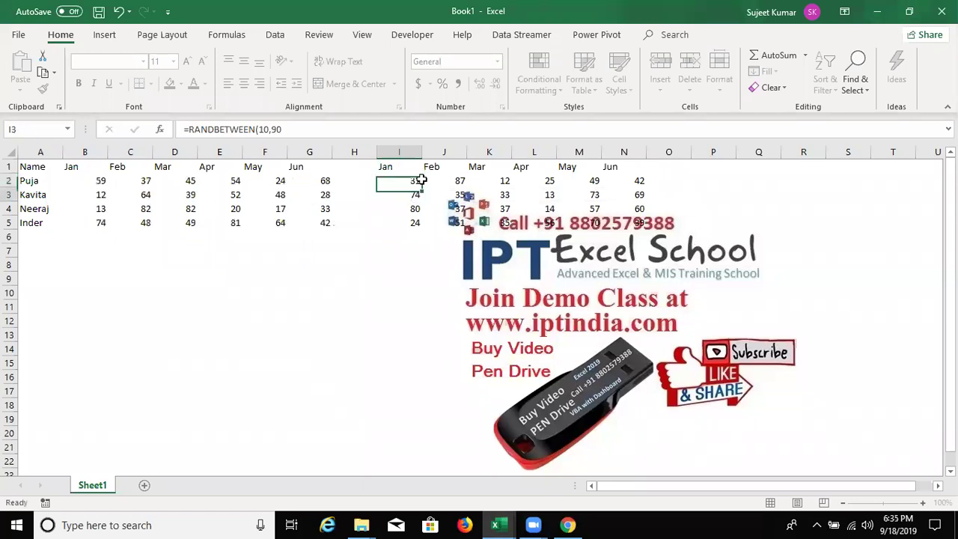
key("ctrl+shift+Right")
key("ctrl+shift+Down")
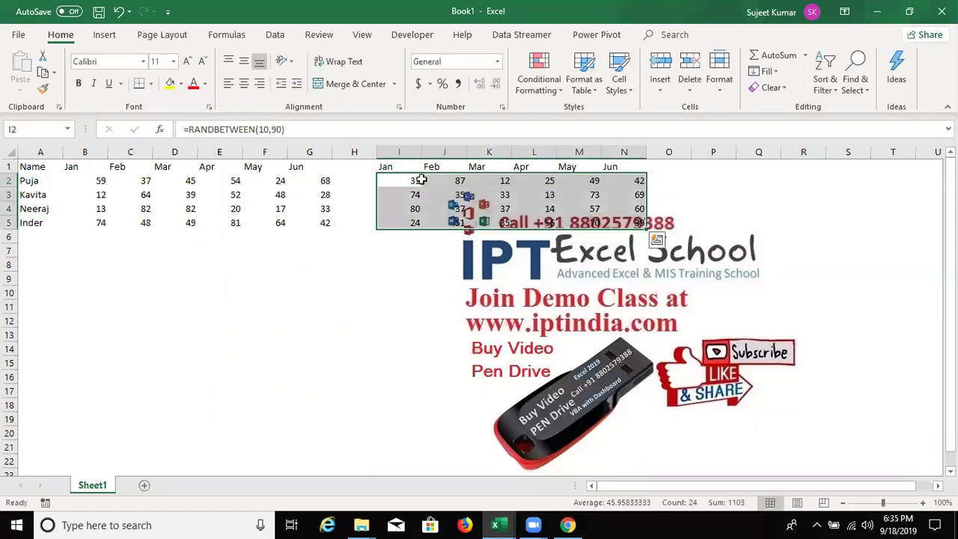
key("ctrl+c")
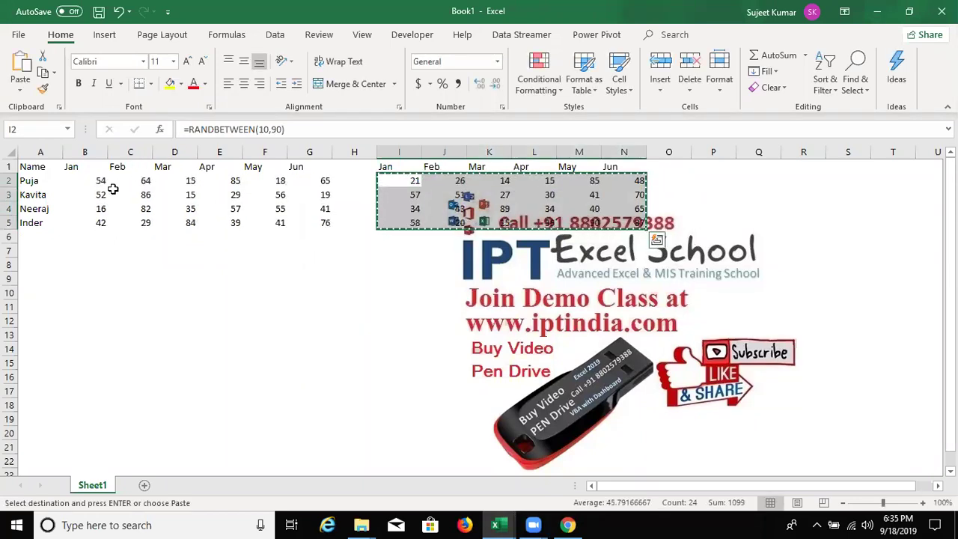
Step: Paste-divide the copied formulas into B2:G5 so each cell becomes a RANDBETWEEN fraction, then select column A
left_click(93, 184)
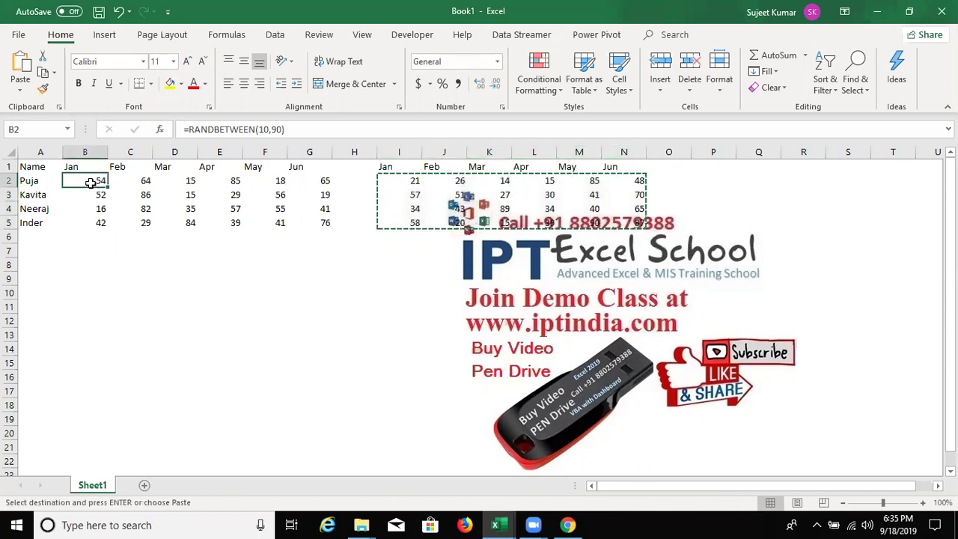
right_click(91, 183)
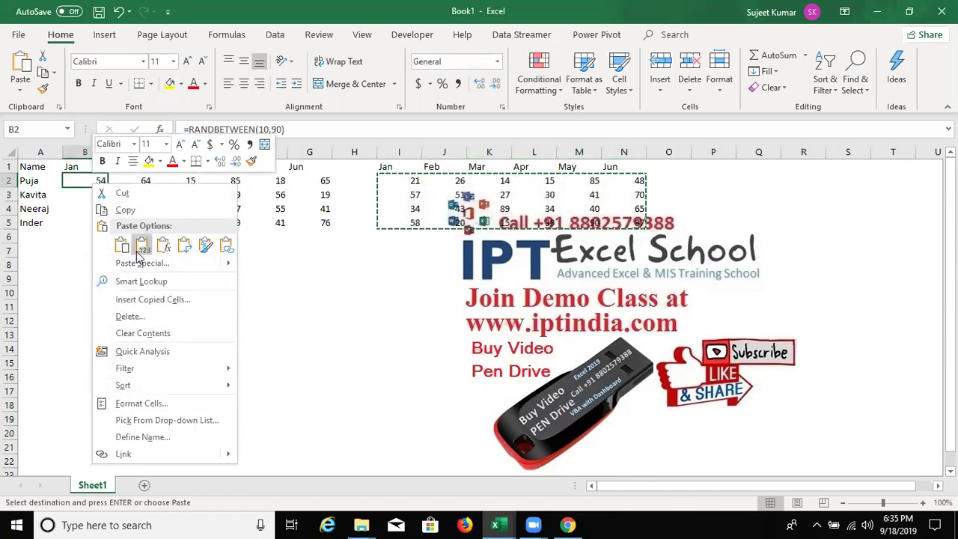
left_click(142, 263)
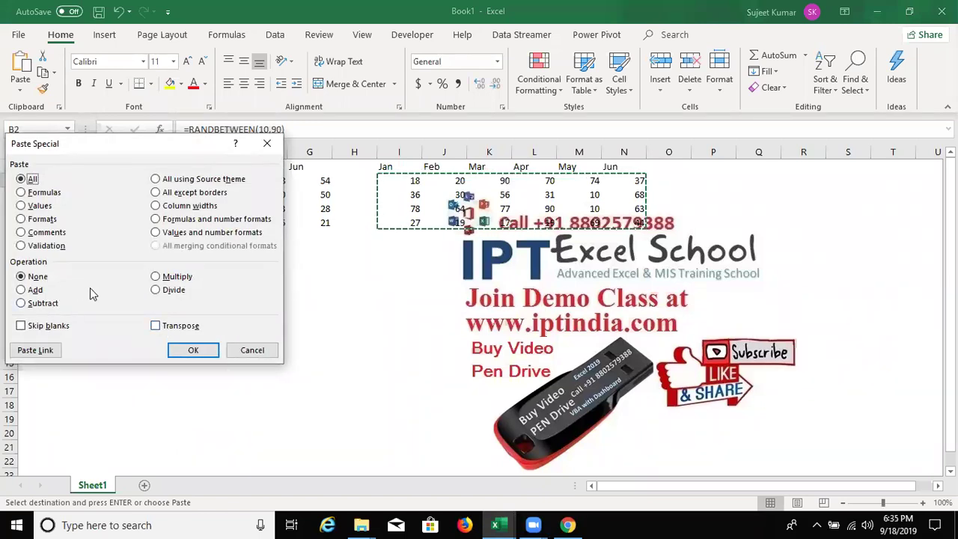
left_click(157, 290)
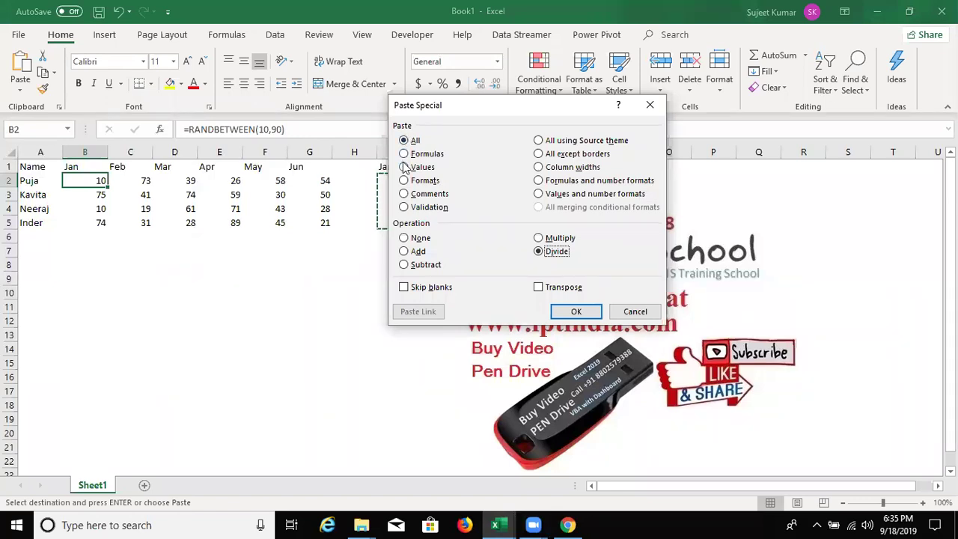
left_click(405, 154)
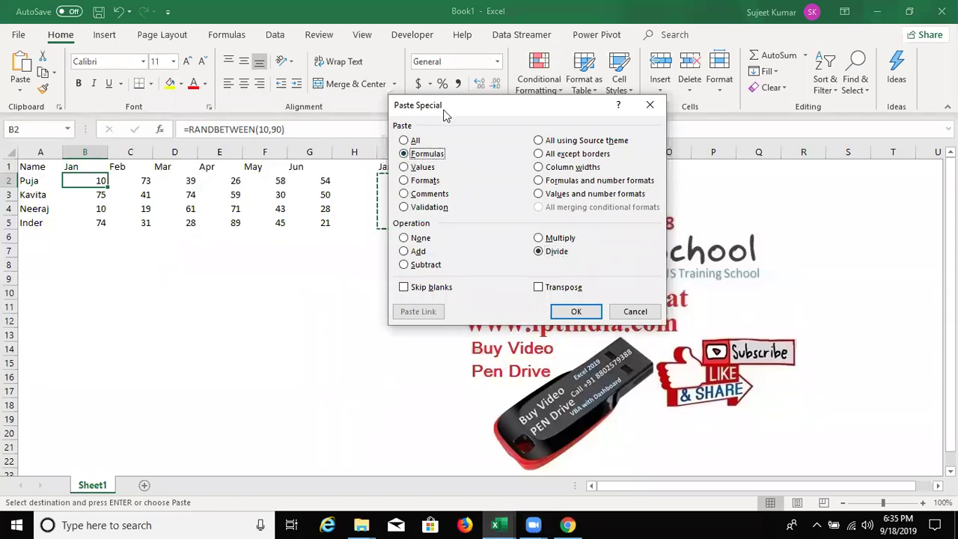
left_click_drag(443, 109, 366, 241)
left_click(337, 299)
left_click(339, 289)
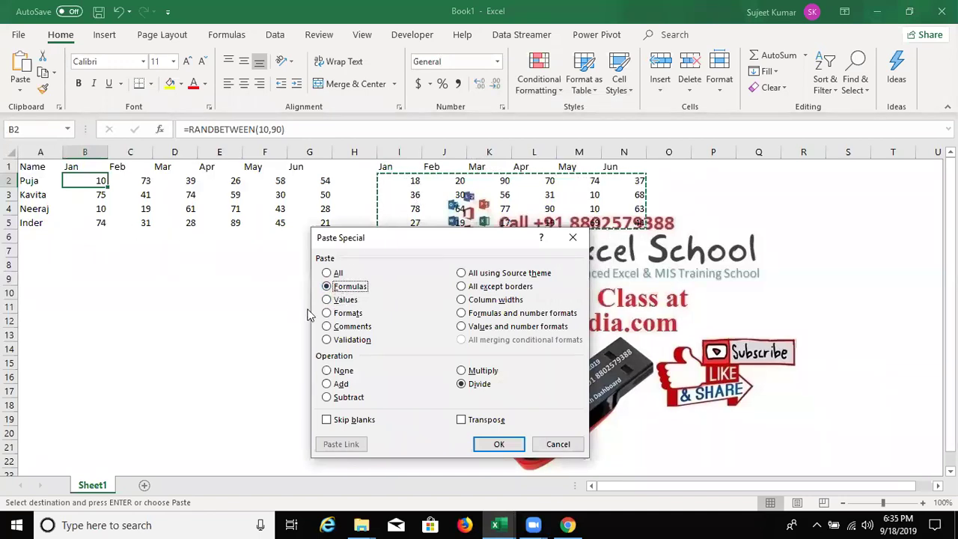
left_click(327, 300)
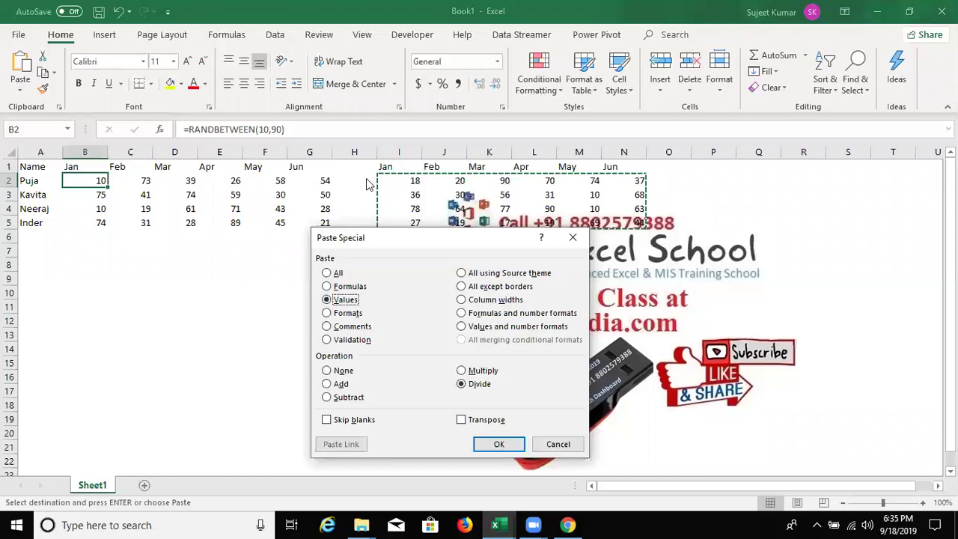
left_click(327, 286)
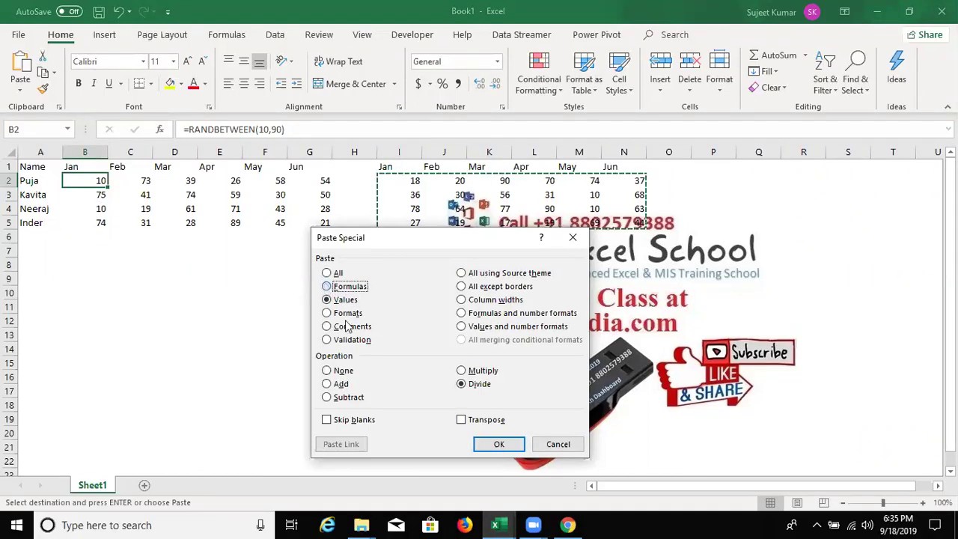
left_click(499, 444)
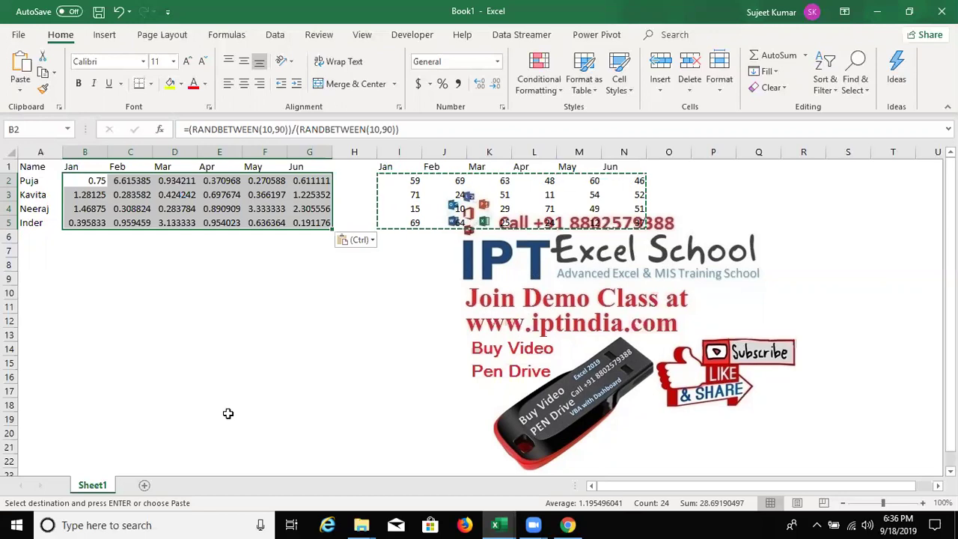
left_click(9, 152)
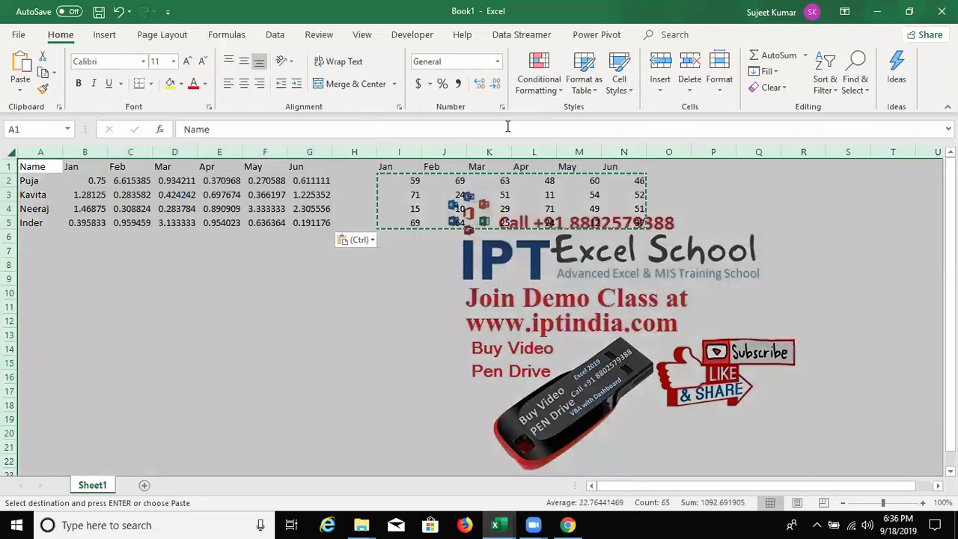
left_click(38, 152)
Step: Clear columns A–Q and start a Sales list in column A: 85, 25, 63, 25, 652, 36, 36, 63
left_click_drag(600, 157, 771, 153)
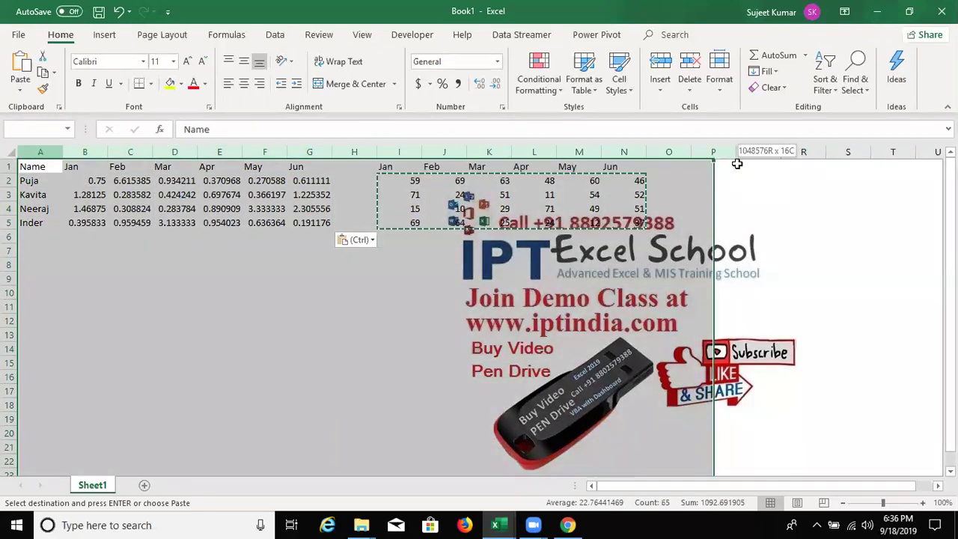
key("Delete")
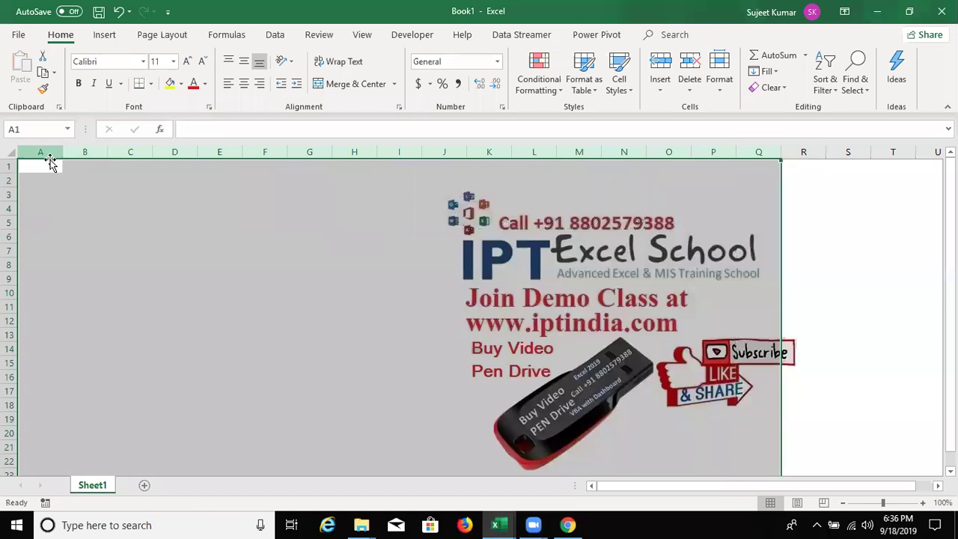
left_click(46, 164)
type("SAles")
key("Return")
type("85")
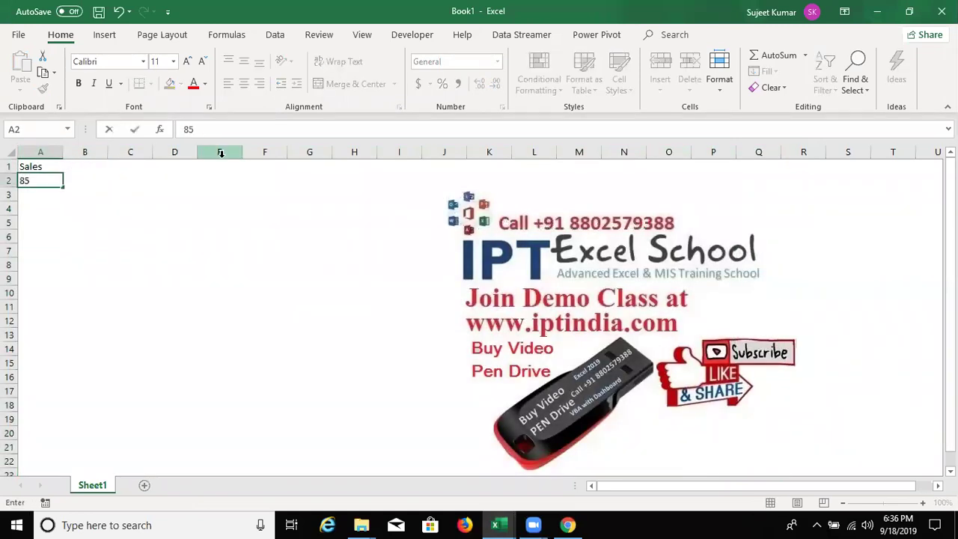
key("Return")
type("25")
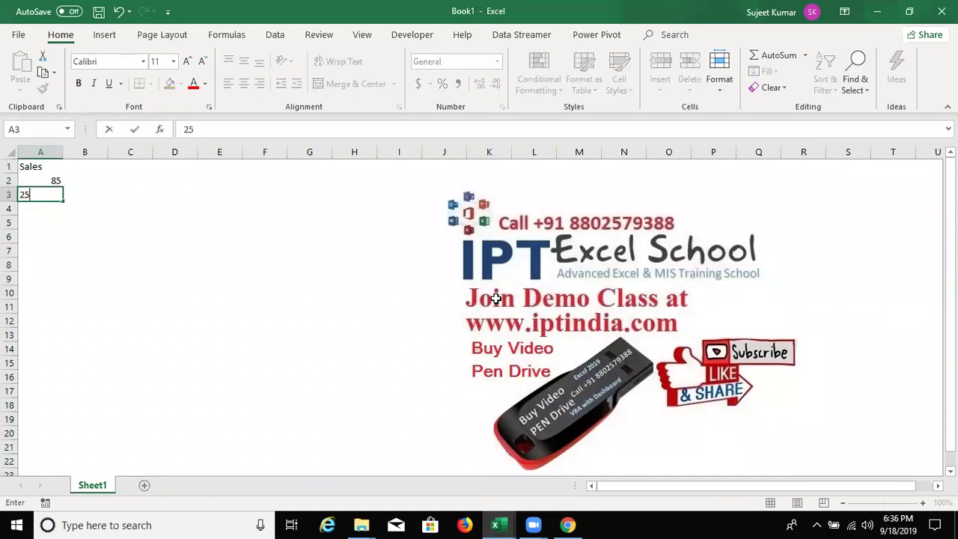
key("Return")
type("63")
key("Return")
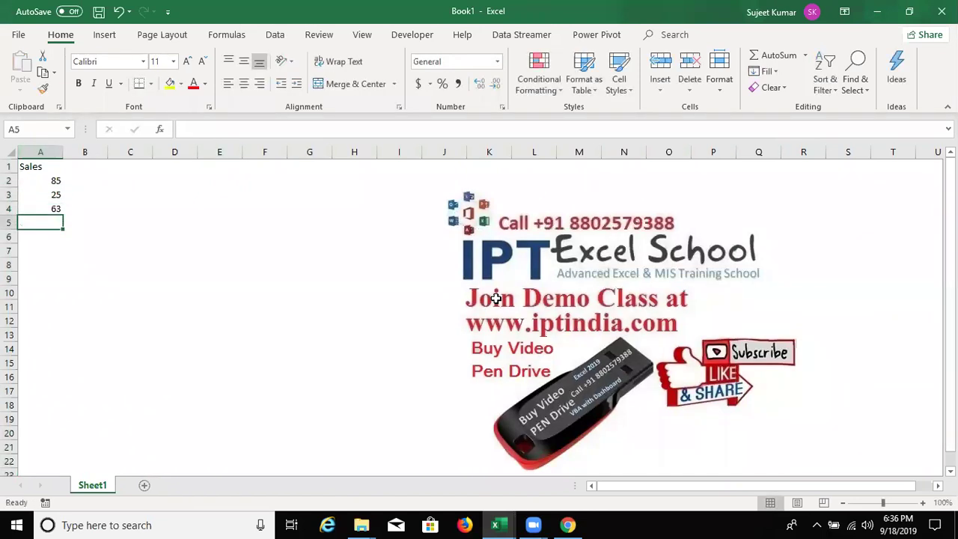
type("25")
key("Return")
type("652")
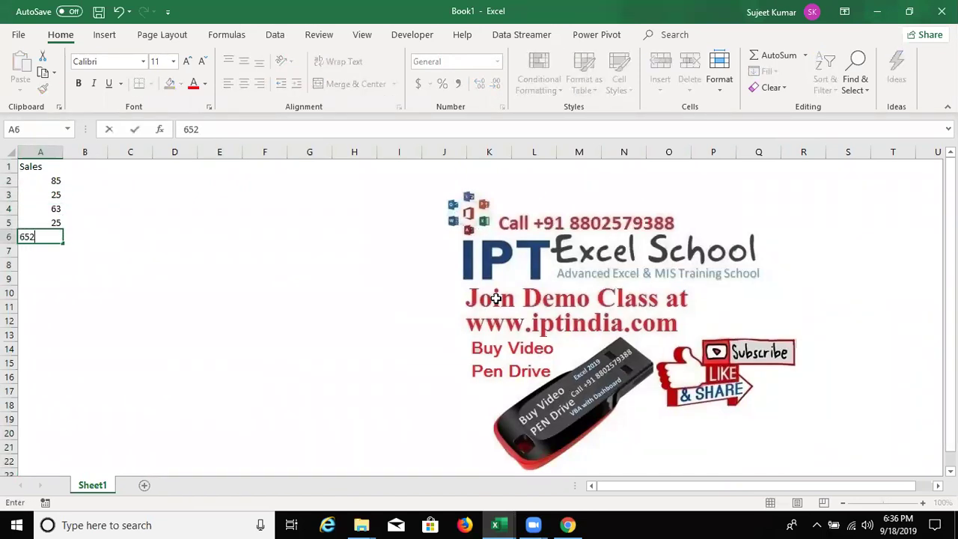
key("Return")
type("36")
key("Return")
type("36")
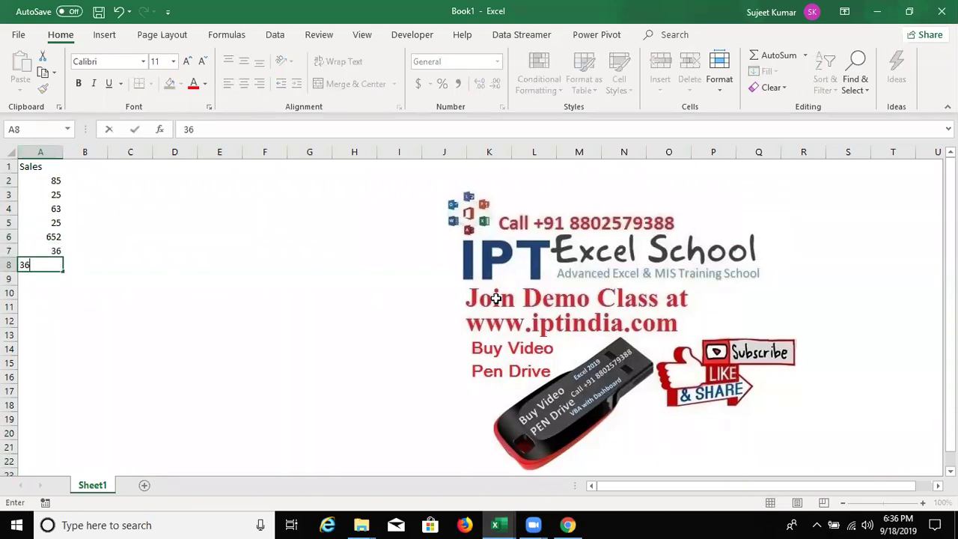
key("Return")
type("63")
key("Return")
Step: Continue the Sales list down to A19 with 25, 63, 36, 32, 36, 63, 12, 36, 65, 25
type("25")
key("Return")
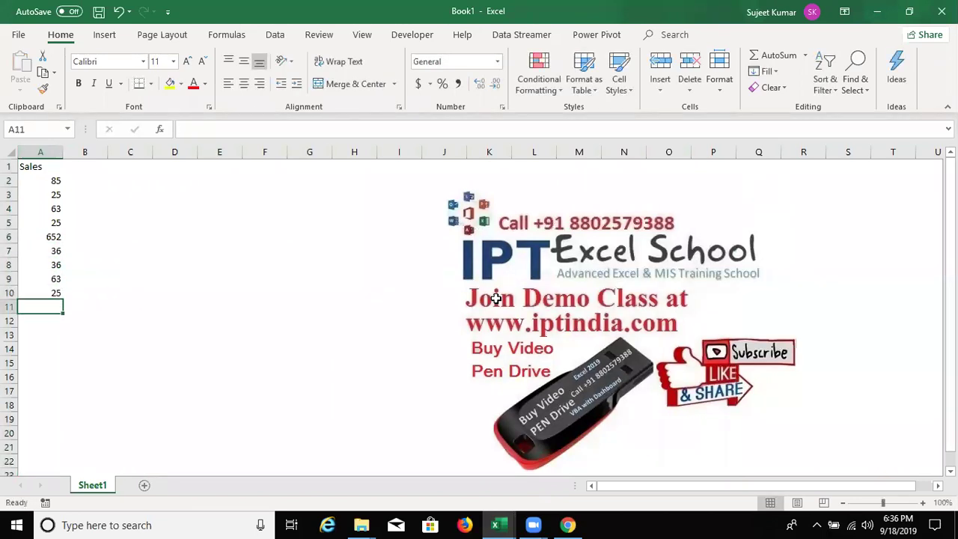
type("63")
key("Return")
type("36")
key("Return")
type("32")
key("Return")
type("36")
key("Return")
type("63")
key("Return")
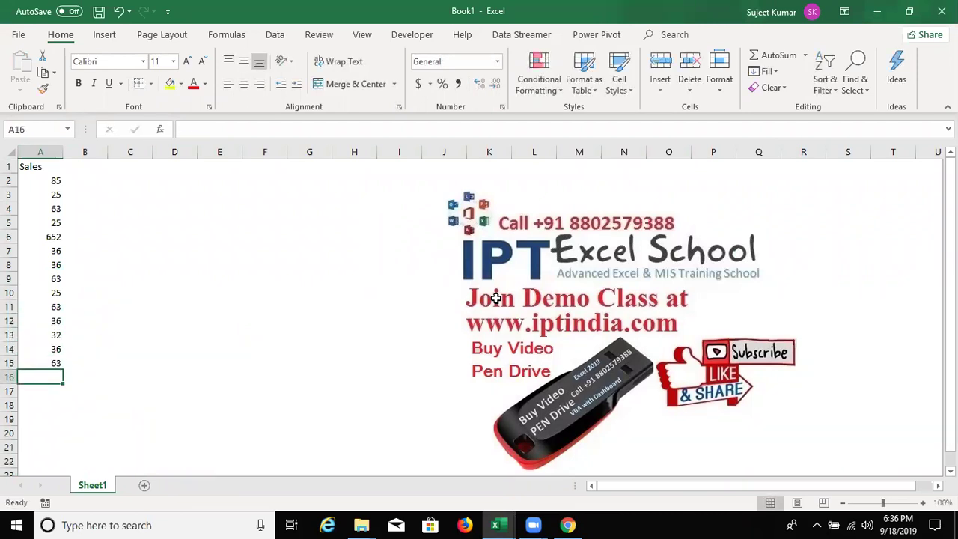
type("12")
key("Return")
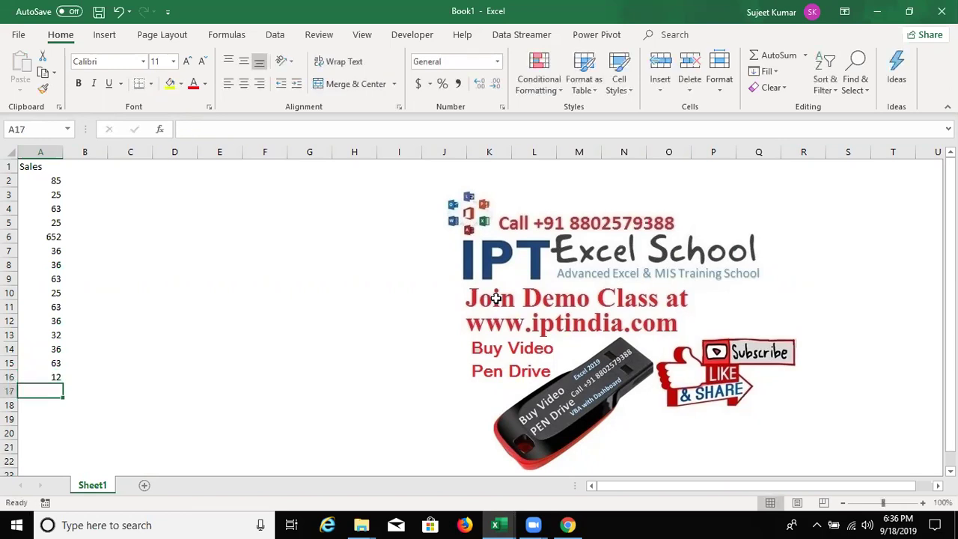
type("36")
key("Return")
type("65")
key("Return")
type("25")
key("Return")
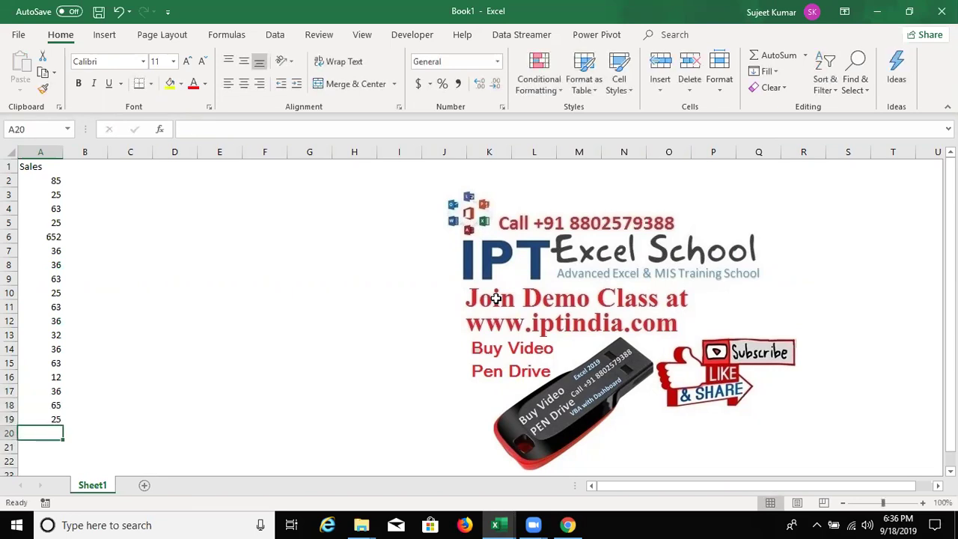
Step: Correct the value in A6 to 85
key("Up")
key("Up")
key("Up")
key("Up")
key("Up")
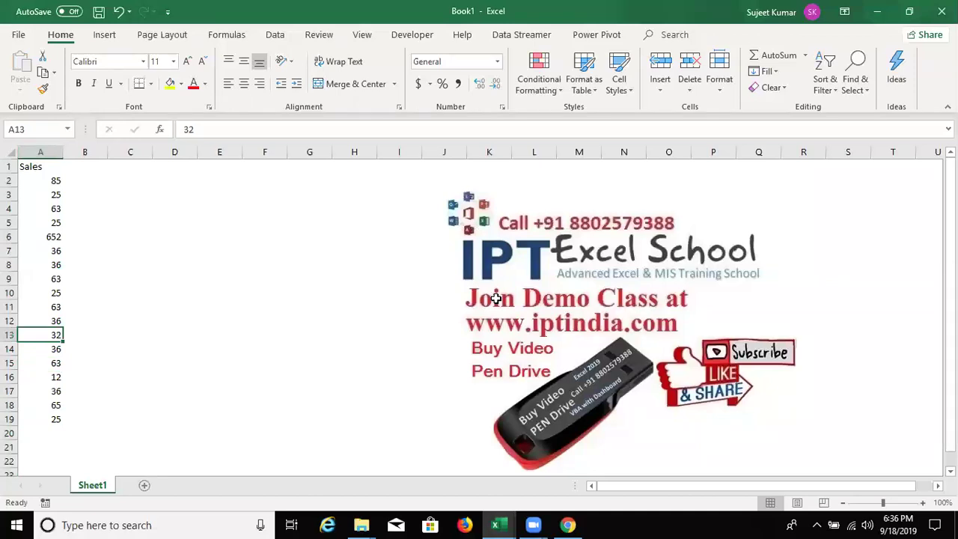
key("Up")
key("Up")
key("Up")
key("Up")
key("Up")
key("Up")
key("Up")
type("85")
key("Return")
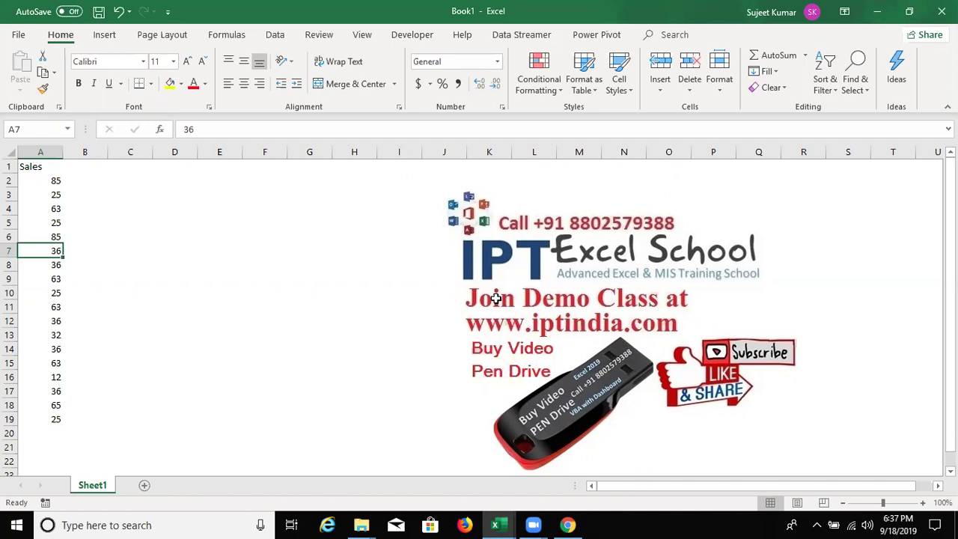
Step: Fill B5, B10, B14 and B17 with 50, 78, 95 and 25, then return to B2
key("Up")
key("Up")
key("Right")
type("50")
key("Return")
key("Down")
key("Down")
key("Down")
key("Down")
type("78")
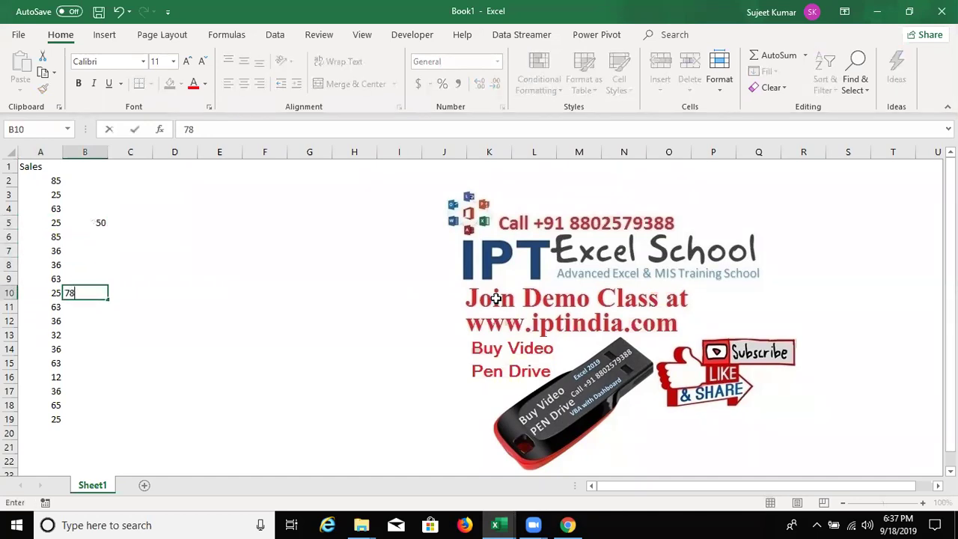
key("Return")
key("Down")
key("Down")
key("Down")
type("95")
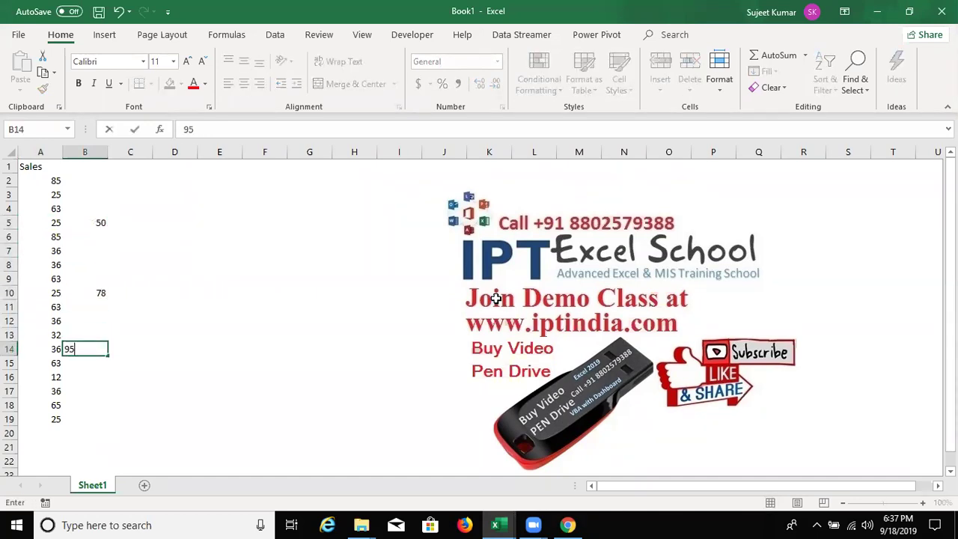
key("Return")
key("Down")
key("Down")
type("25")
key("Return")
key("Up")
key("Up")
key("Up")
key("Up")
key("Up")
key("Up")
key("Up")
key("Left")
key("Down")
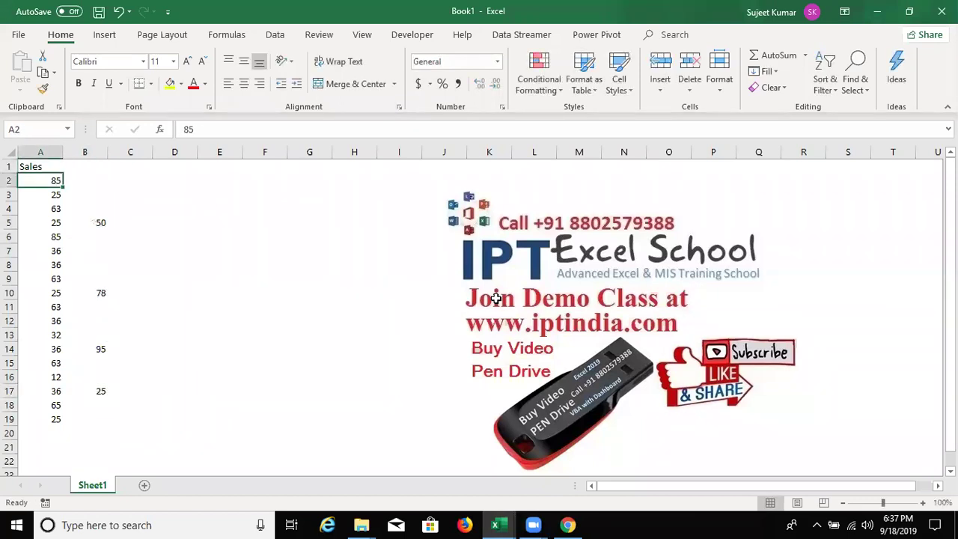
key("Right")
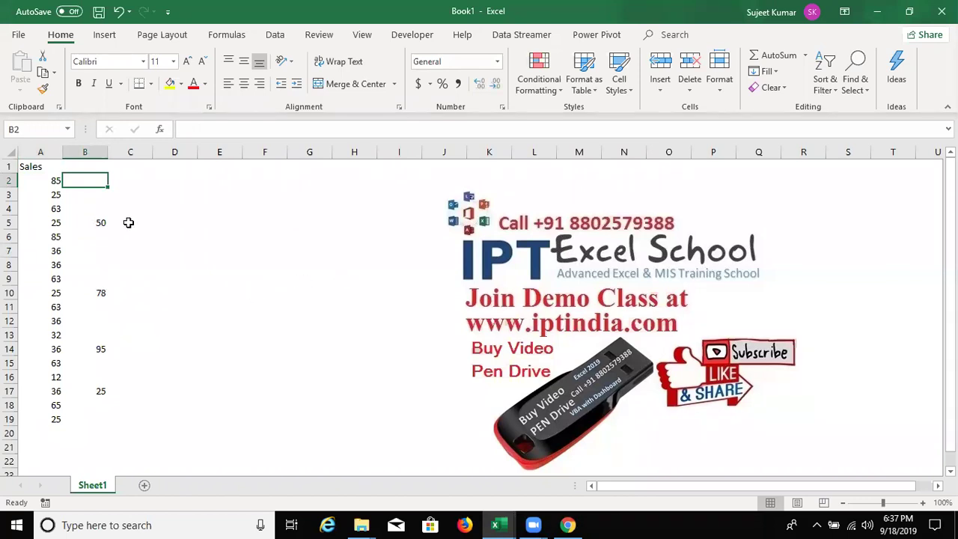
Step: Check A5 and the column B values in B5, B10 and B14, leaving A5 at 25
left_click_drag(128, 223, 101, 222)
left_click(58, 224)
key("Up")
key("Down")
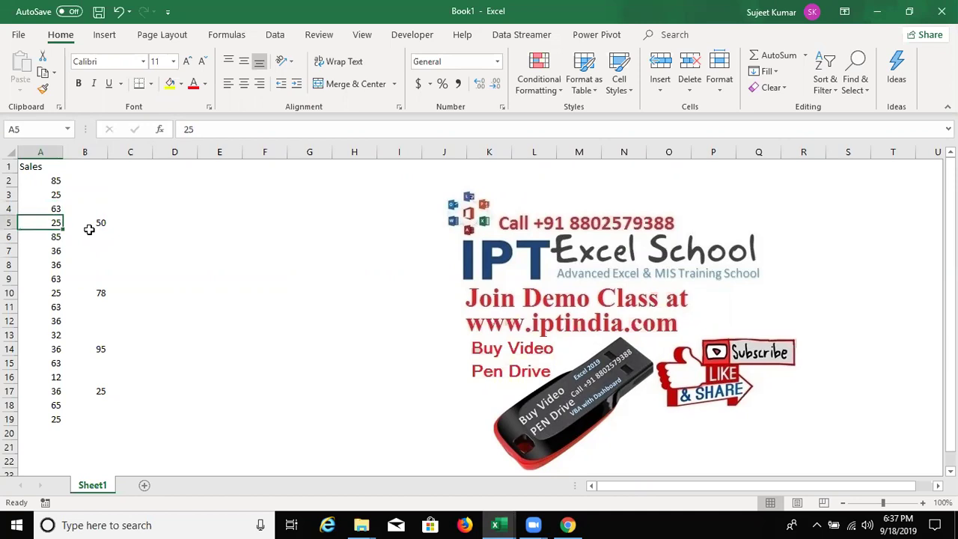
type("50")
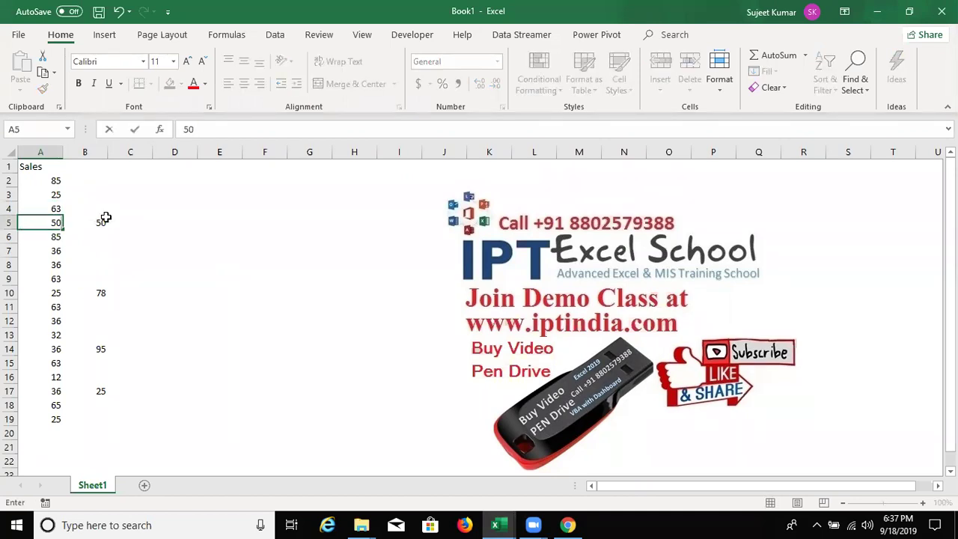
key("Escape")
left_click(106, 221)
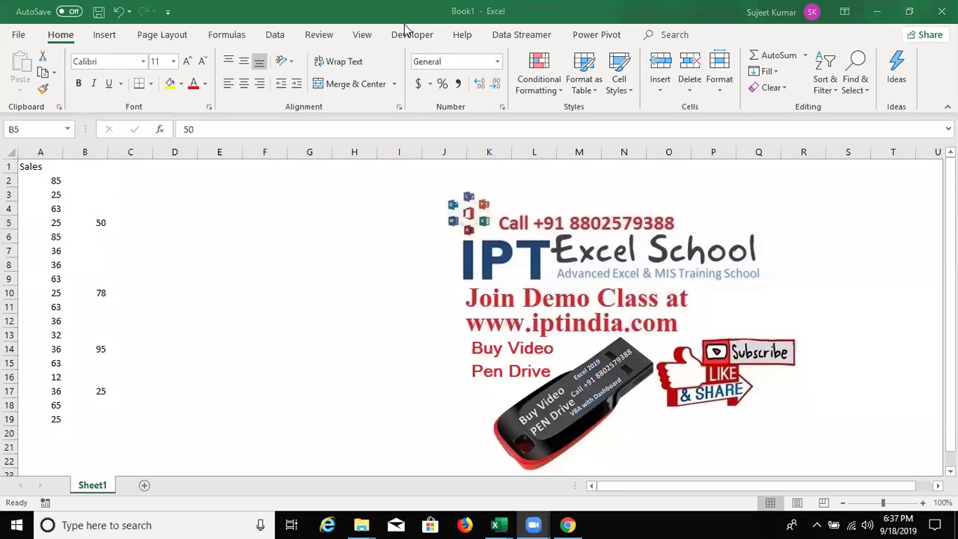
left_click(96, 225)
left_click(97, 290)
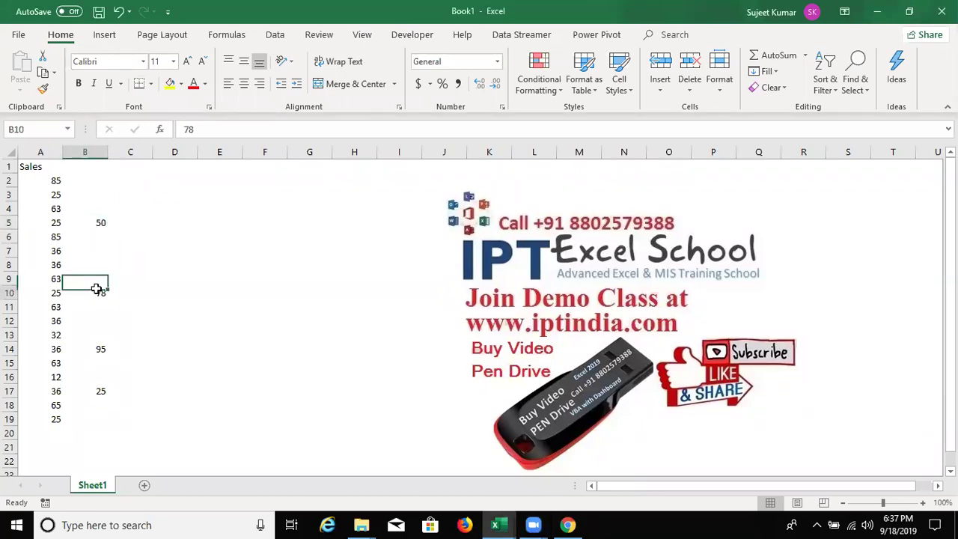
left_click(93, 349)
Step: Copy column B over the Sales column with Skip blanks, so only A5, A10, A14 and A17 change
left_click(85, 152)
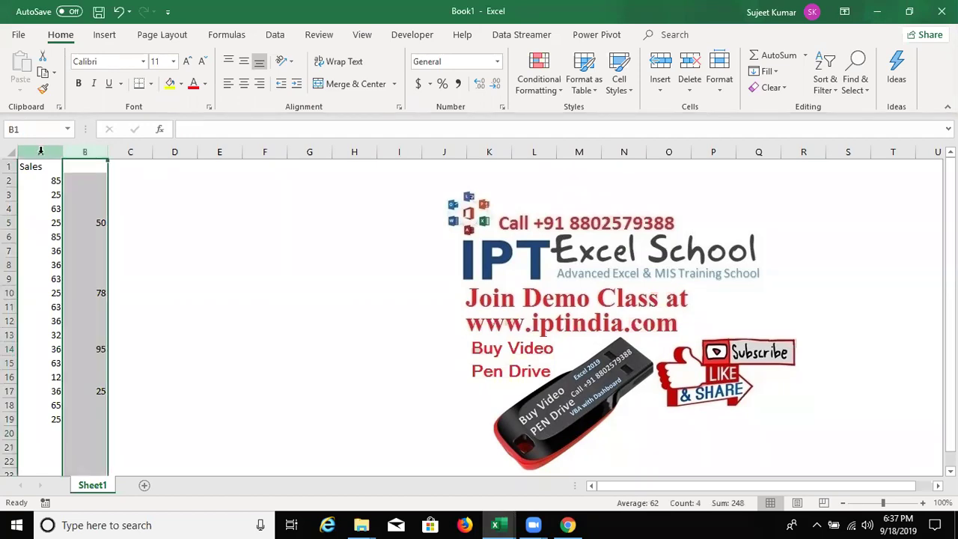
left_click(40, 152)
left_click(94, 151)
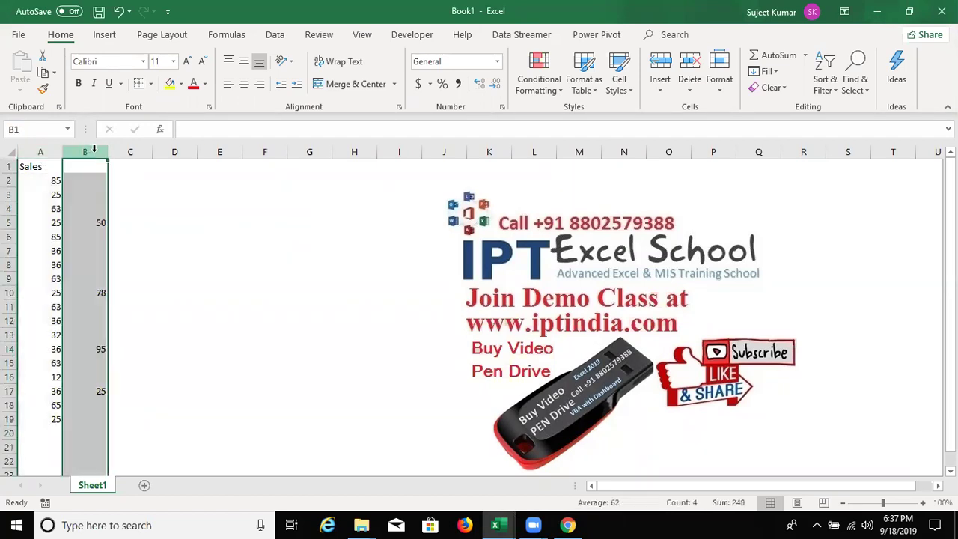
right_click(94, 150)
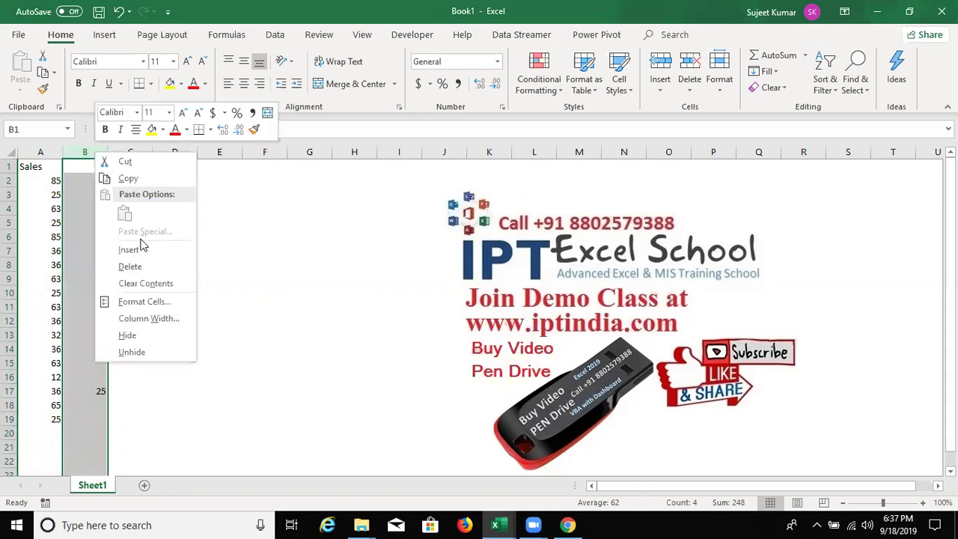
left_click(128, 178)
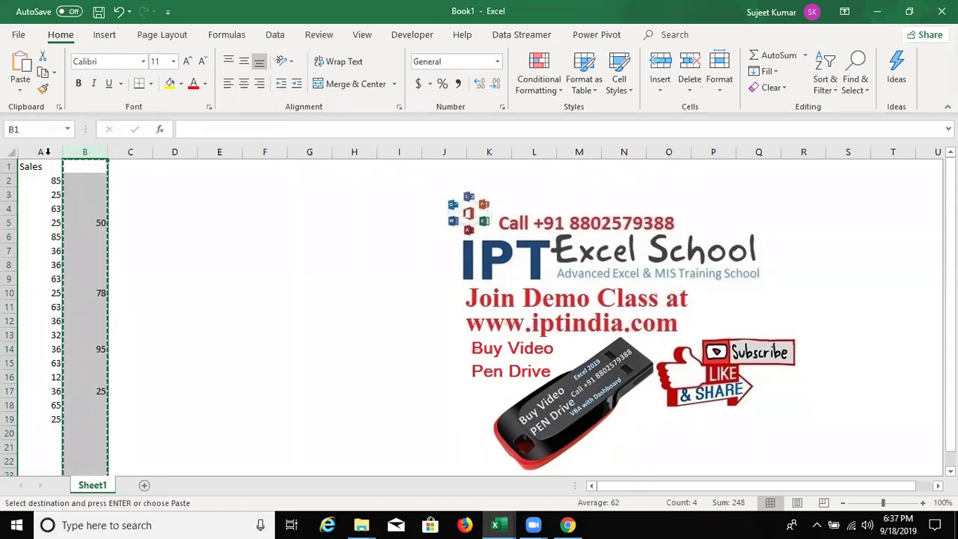
left_click(47, 151)
right_click(47, 152)
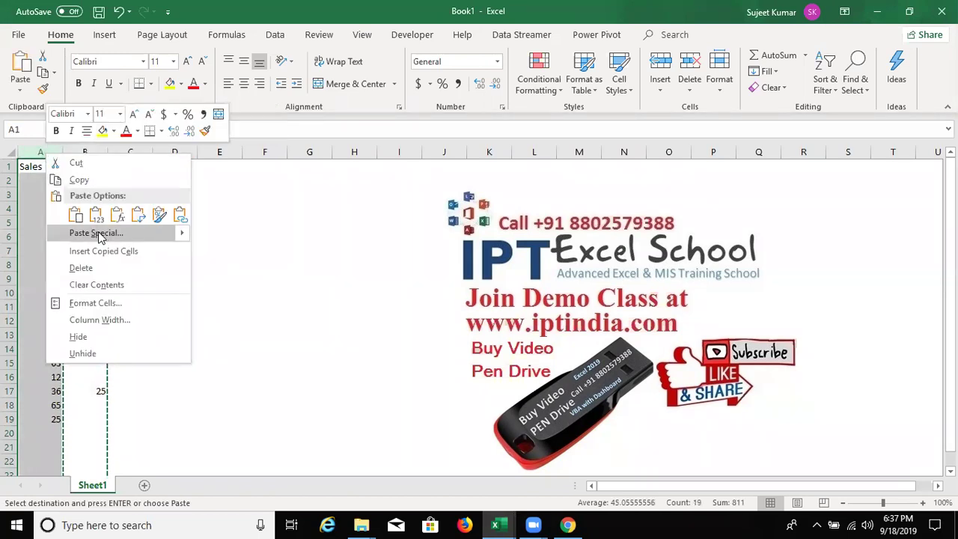
left_click(98, 234)
left_click(197, 288)
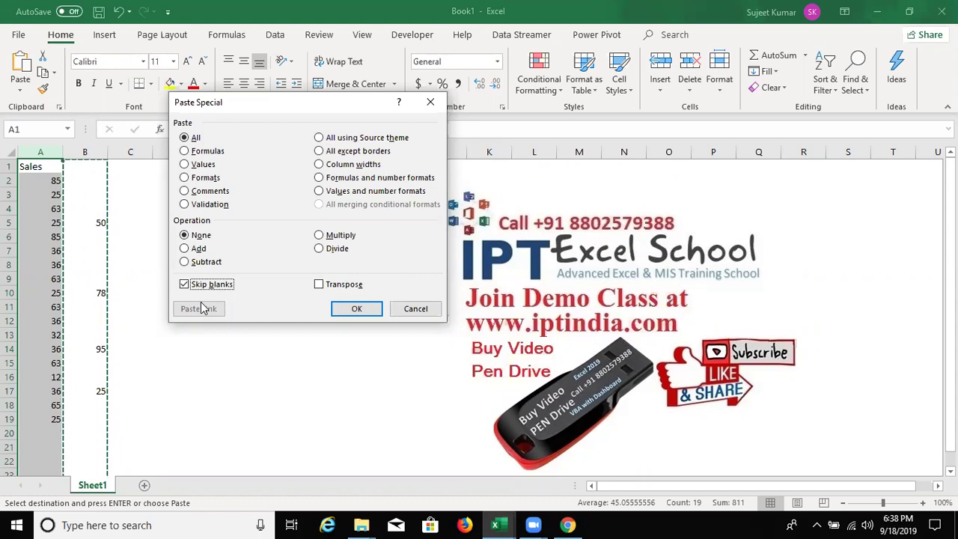
left_click(357, 310)
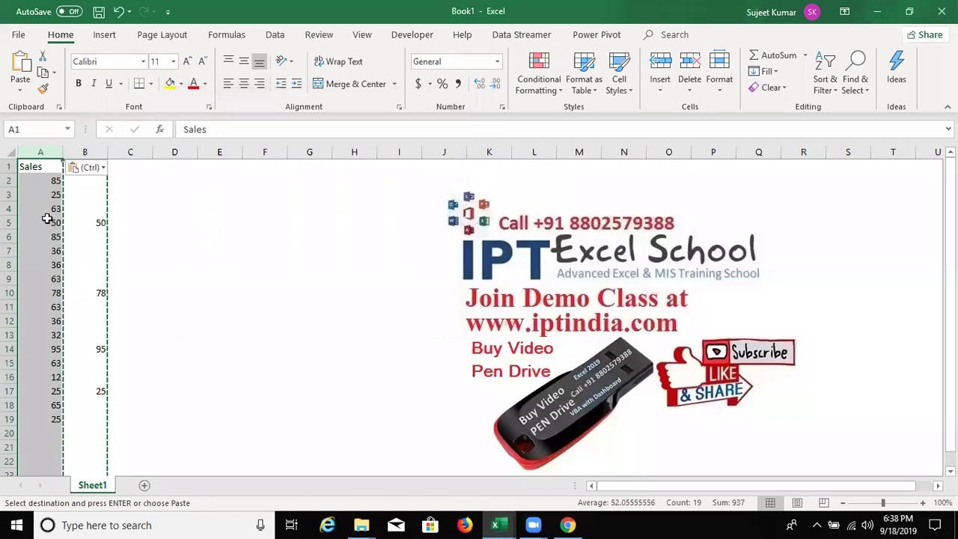
left_click_drag(45, 222, 127, 208)
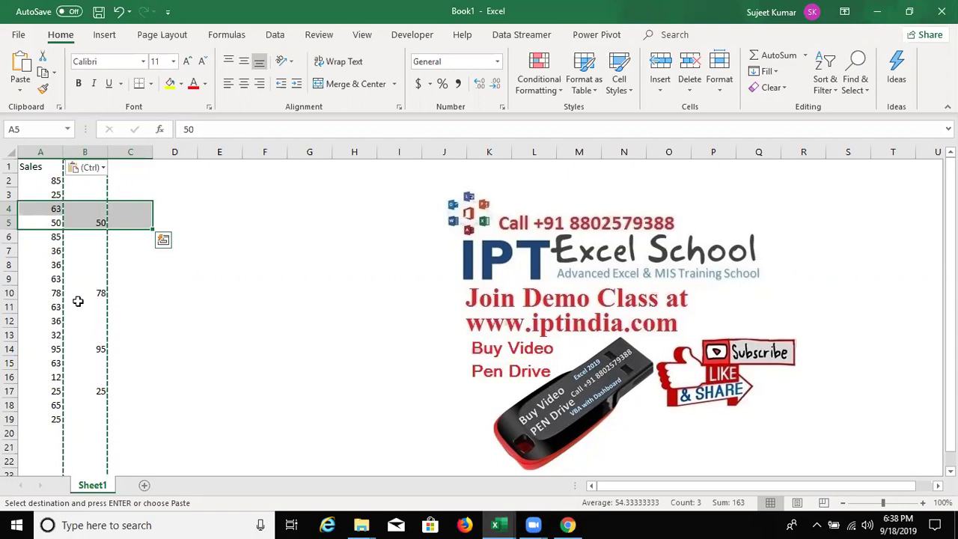
left_click(117, 364)
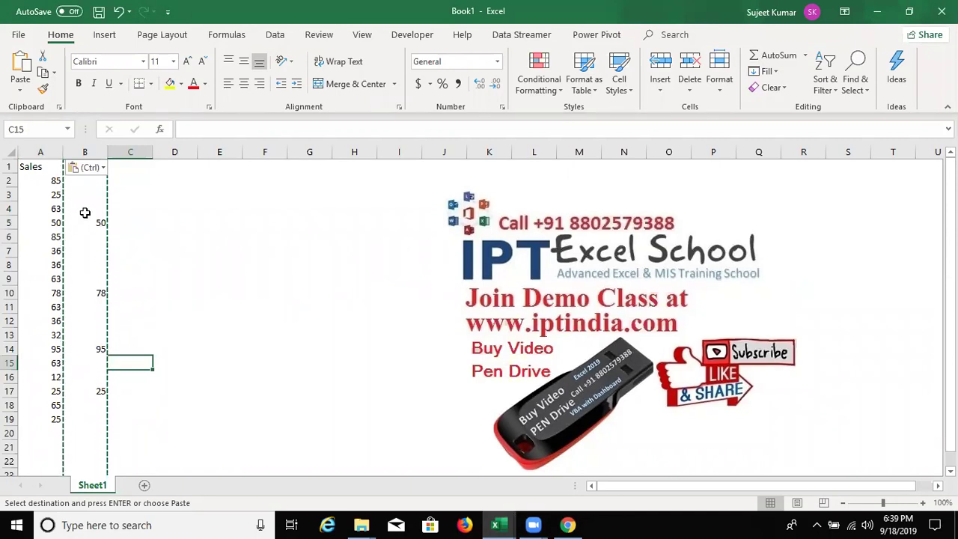
left_click(154, 221)
key("Escape")
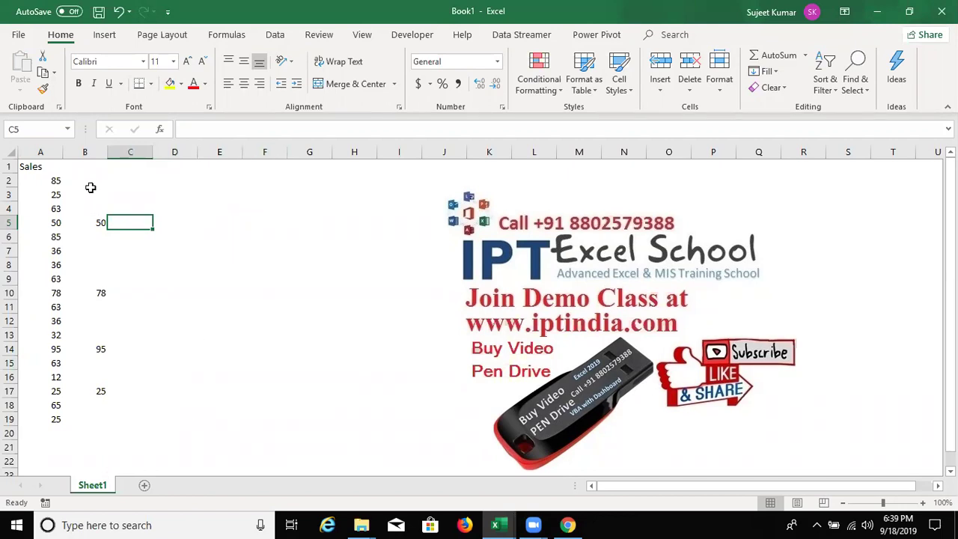
Step: Copy the Sales list A1:A19 and paste it transposed across row 3 starting at E3
left_click_drag(48, 171, 51, 424)
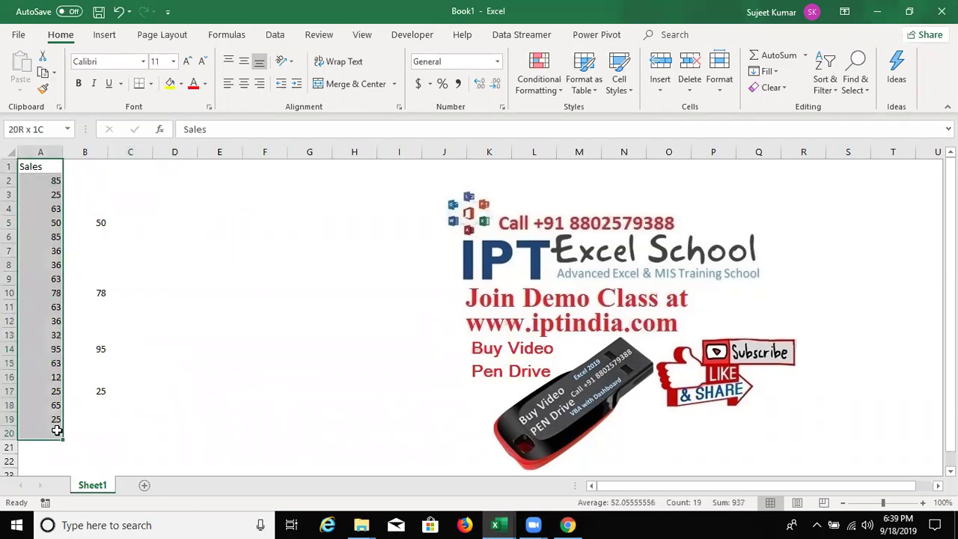
key("ctrl+c")
left_click(206, 197)
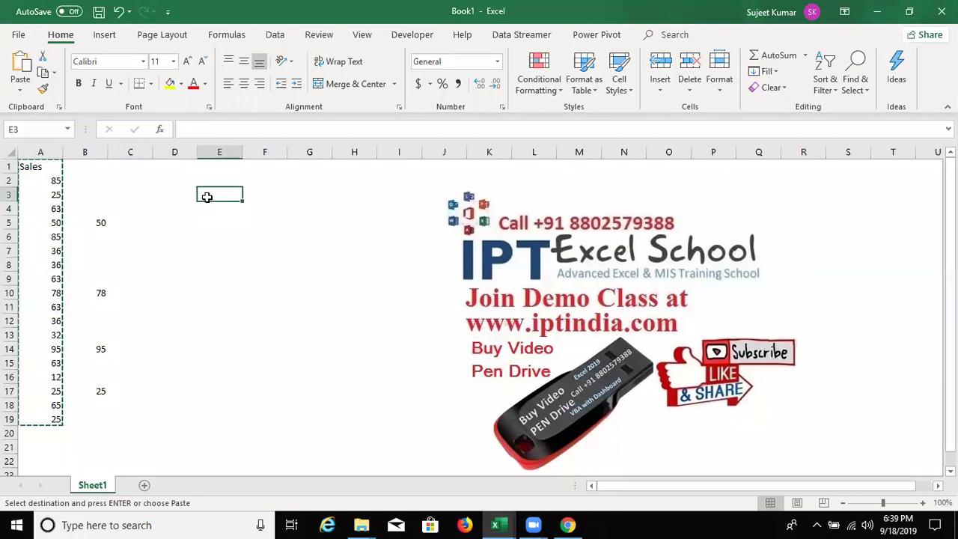
right_click(206, 198)
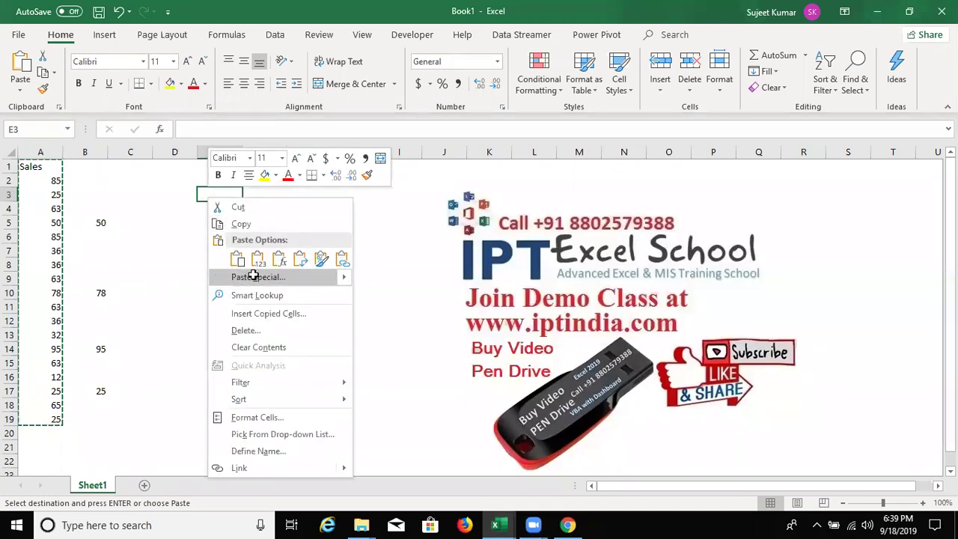
left_click(247, 276)
left_click(279, 341)
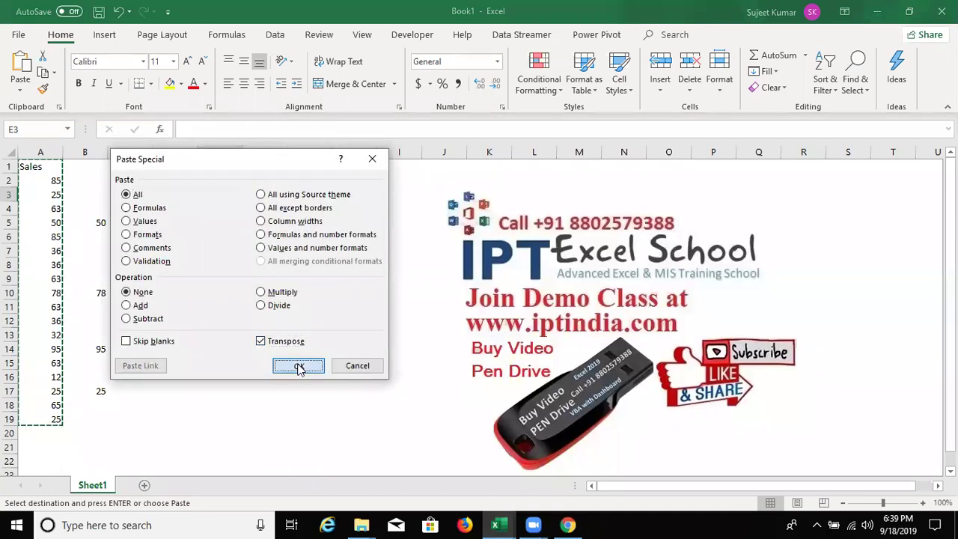
left_click(299, 365)
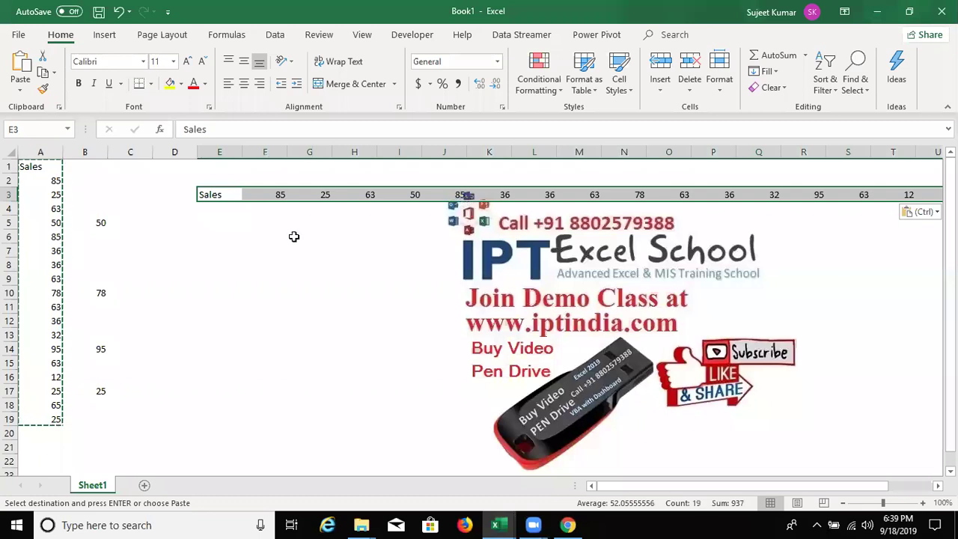
Step: Copy the row-3 Sales data and paste it transposed back into a column at E6
key("ctrl+c")
left_click(231, 236)
right_click(231, 236)
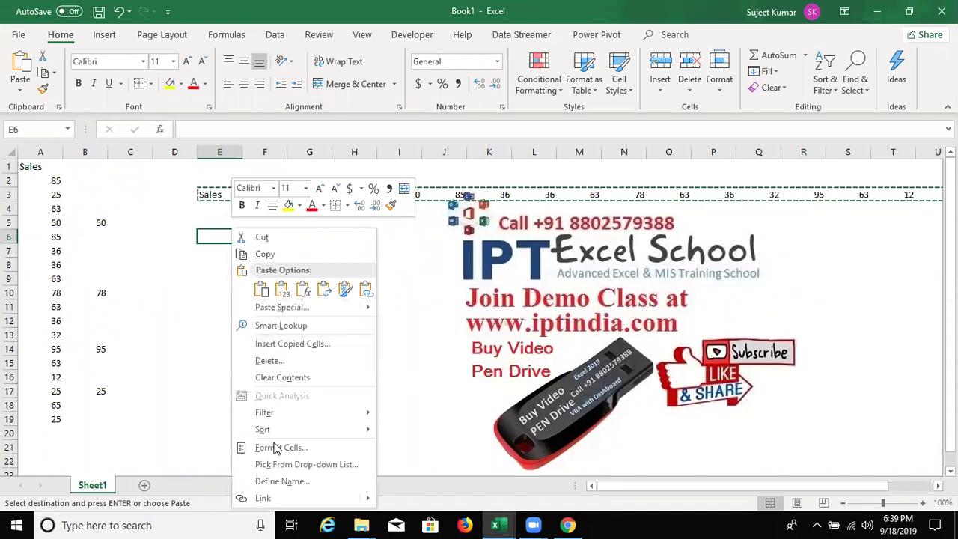
left_click(282, 307)
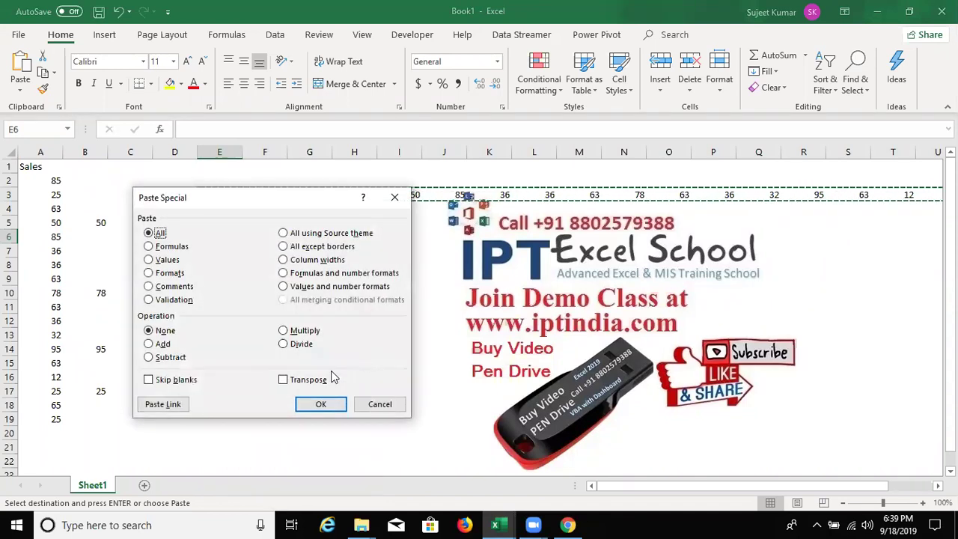
left_click(310, 381)
left_click(319, 402)
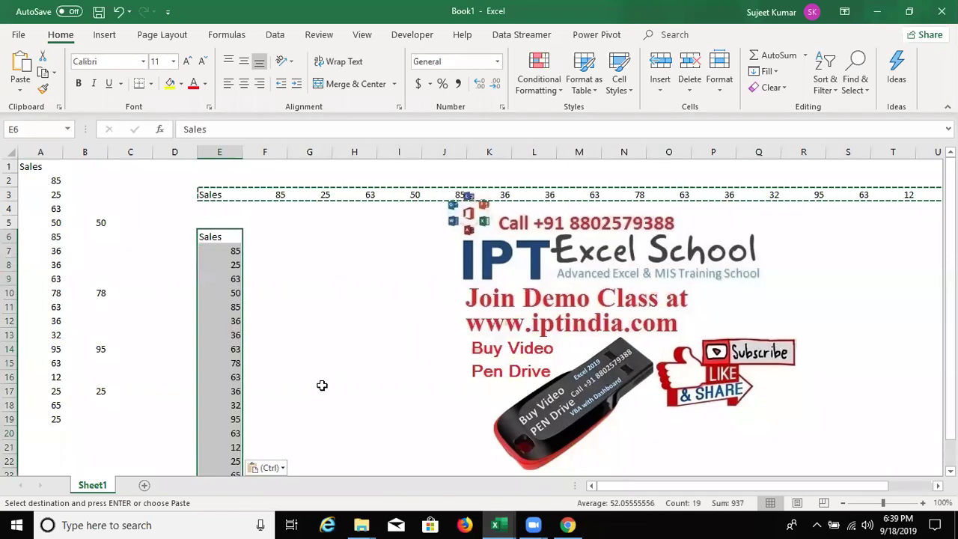
left_click(320, 388)
left_click_drag(41, 152, 854, 152)
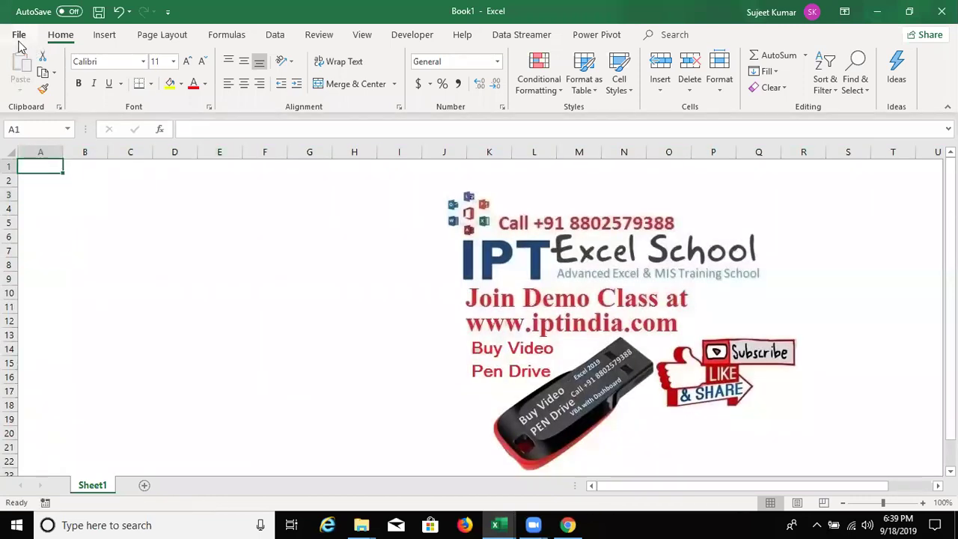
Step: Open the Data workbook from the recent files list
left_click(18, 35)
left_click(30, 123)
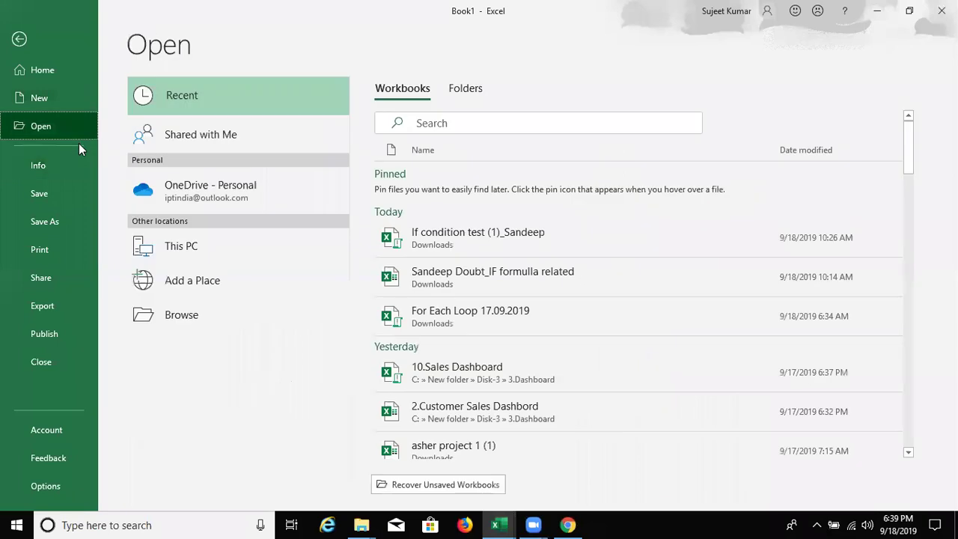
scroll(520, 367, "down", 1)
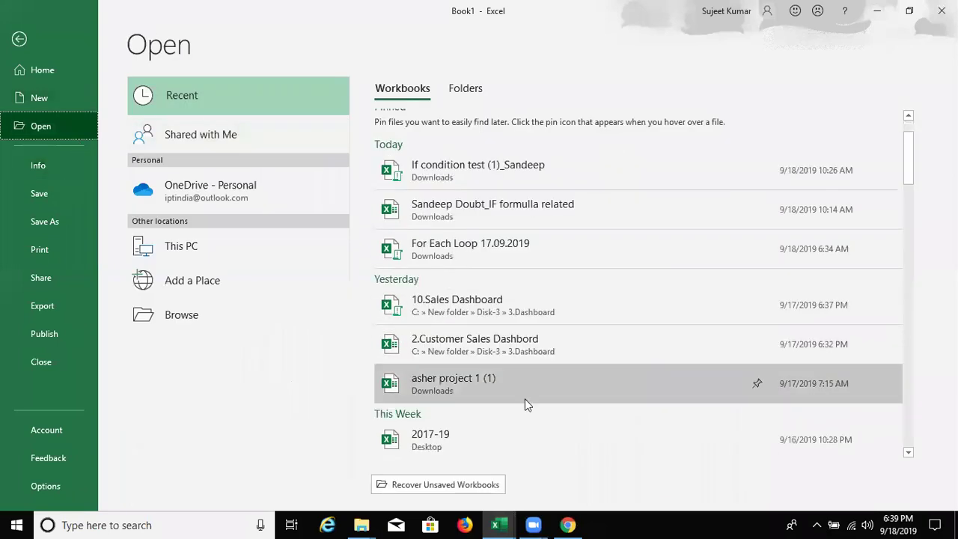
scroll(525, 410, "down", 1)
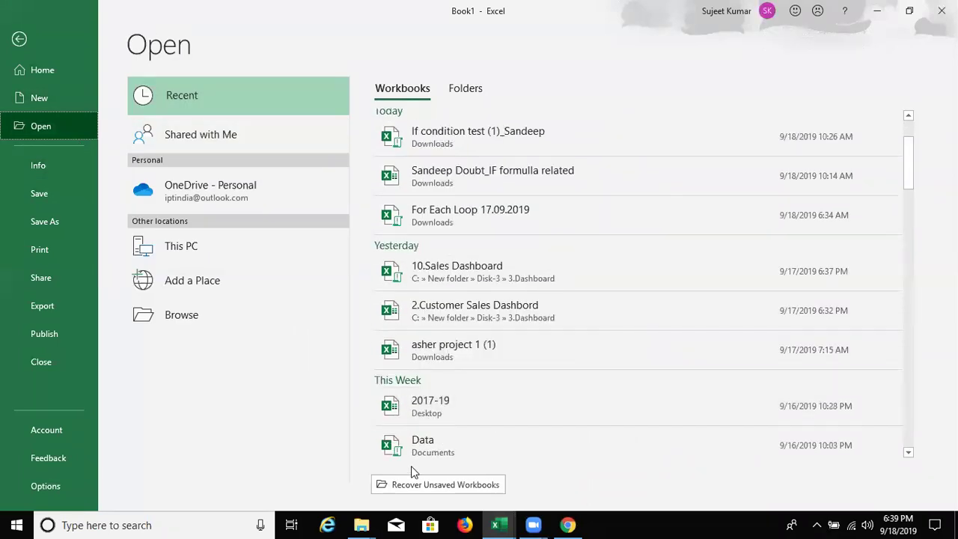
left_click(426, 447)
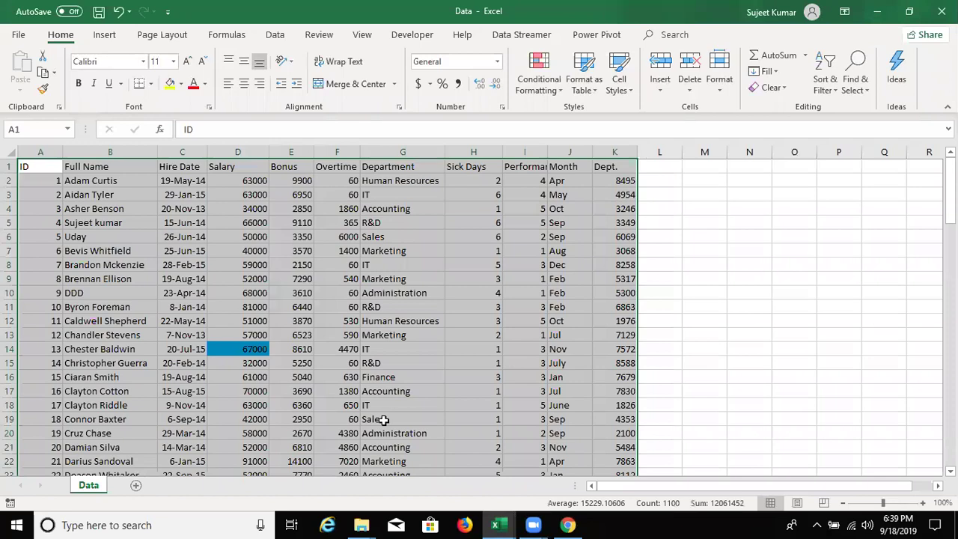
Step: Select the employee table from A1 across to K1 and down, then return to A1
key("Right")
key("Right")
key("Right")
key("Right")
key("Right")
key("Right")
key("Right")
key("Right")
key("Right")
key("Right")
key("Right")
key("Left")
key("ctrl+Left")
key("ctrl+shift+Right")
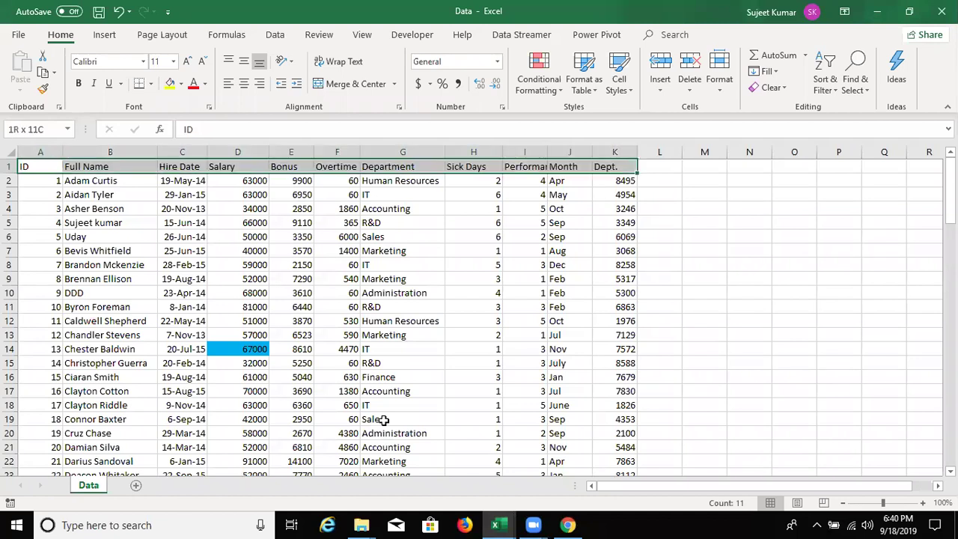
key("ctrl+shift+Down")
key("ctrl+Home")
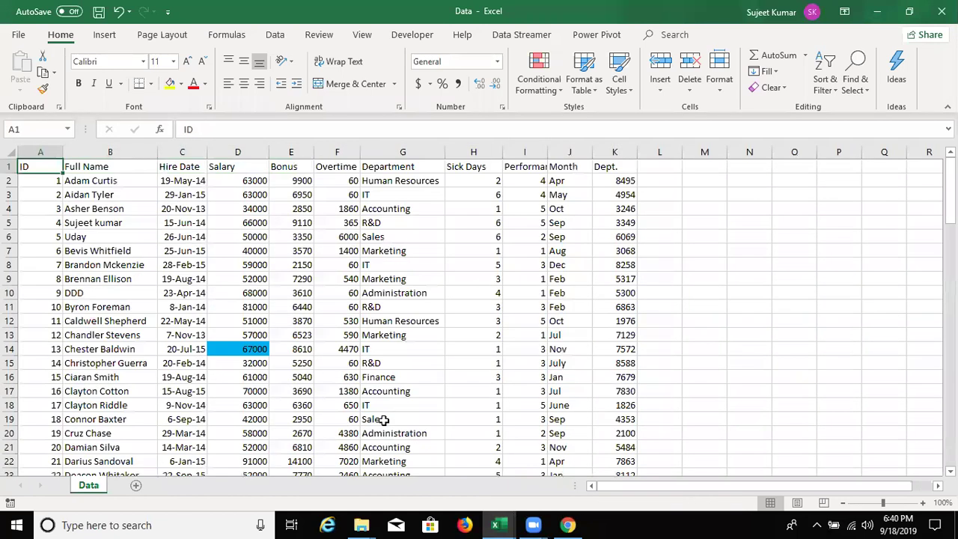
Step: Add a new sheet after Data and clear its default name
left_click(139, 486)
double_click(140, 486)
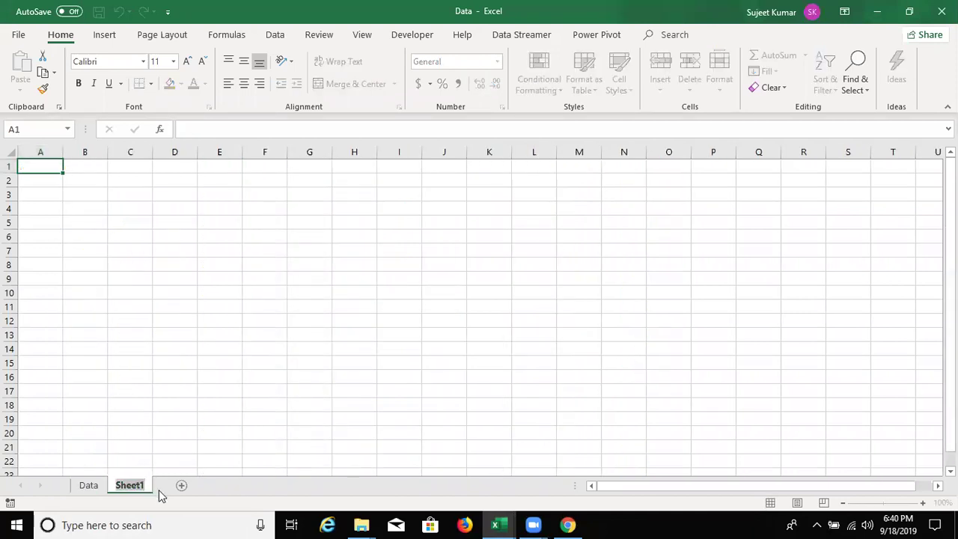
key("BackSpace")
Step: Rename the new sheet 'Send Data' and paste the entire Data sheet into it at A1
type("Send Data")
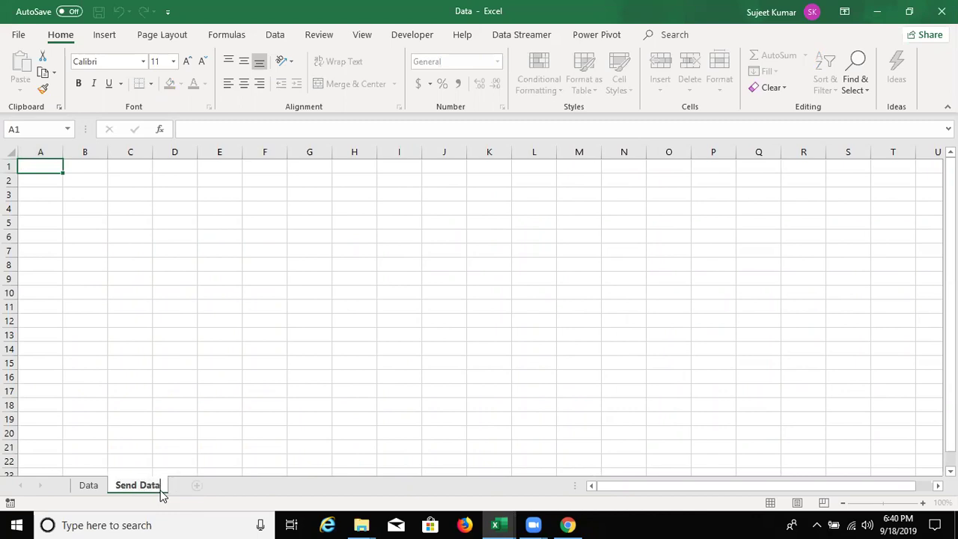
left_click(176, 418)
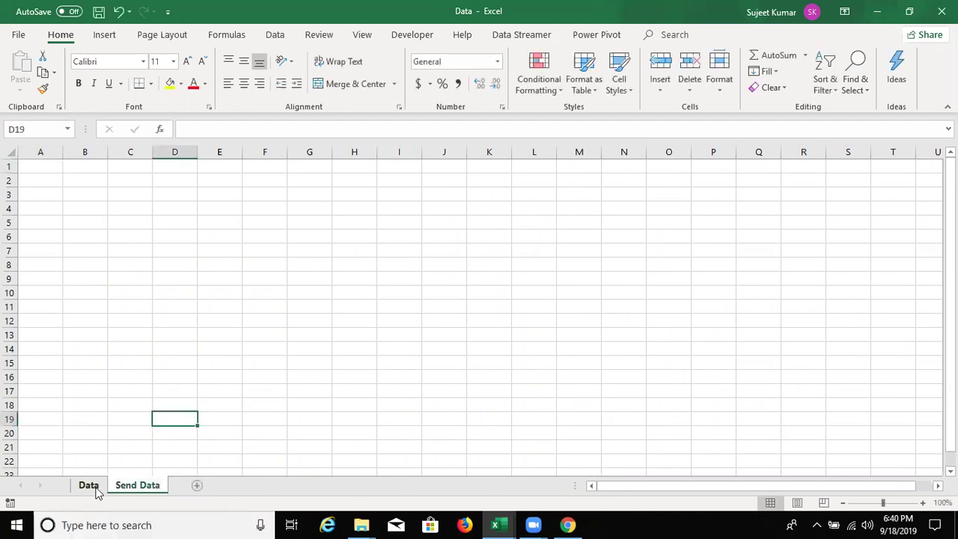
left_click(92, 486)
left_click(12, 155)
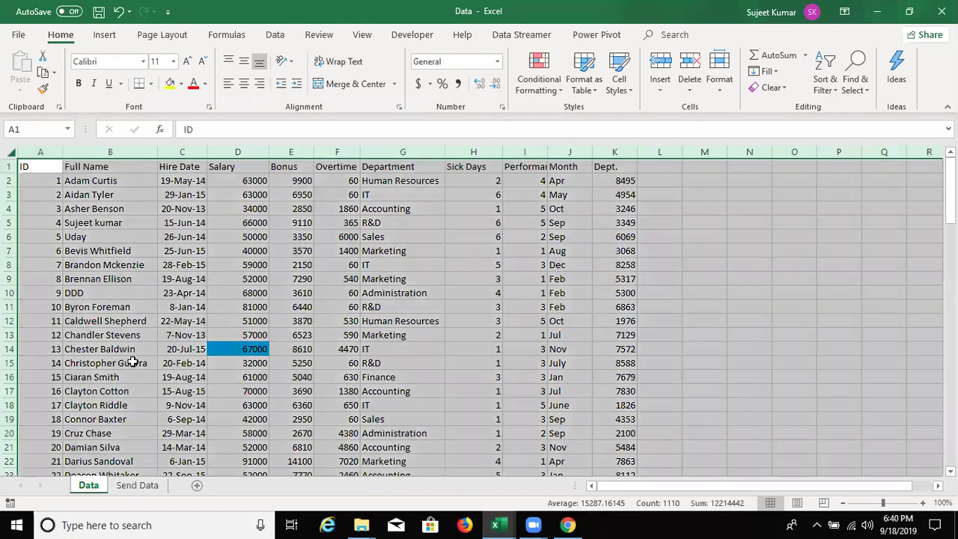
key("ctrl+c")
left_click(137, 485)
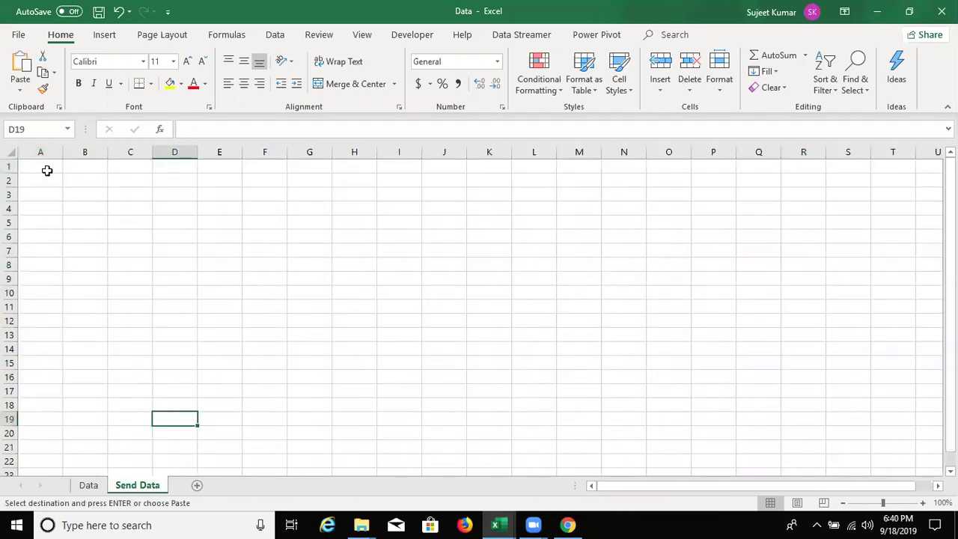
left_click(47, 169)
key("ctrl+v")
left_click(141, 198)
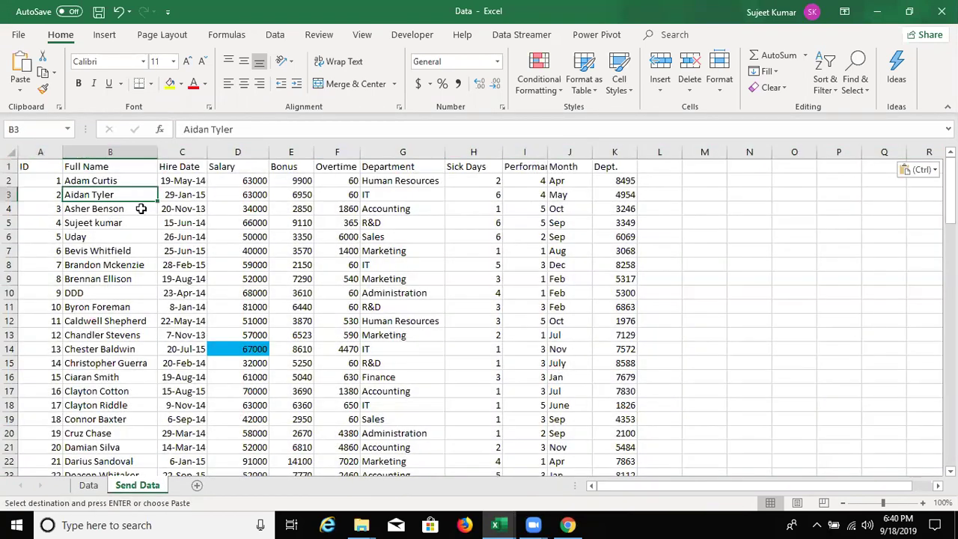
left_click(55, 153)
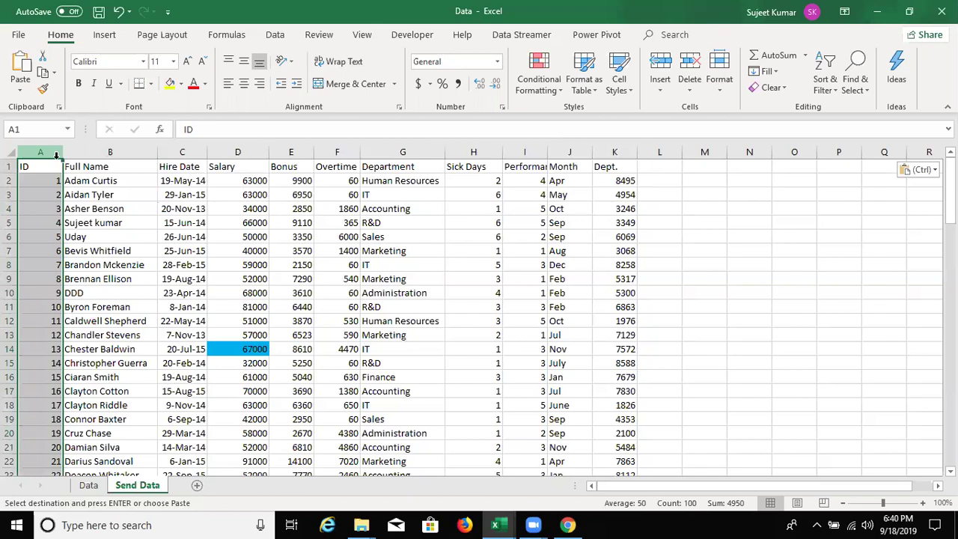
Step: Delete the ID and Hire Date columns from the Send Data copy
key("ctrl+minus")
key("Right")
key("Right")
key("Left")
key("ctrl+space")
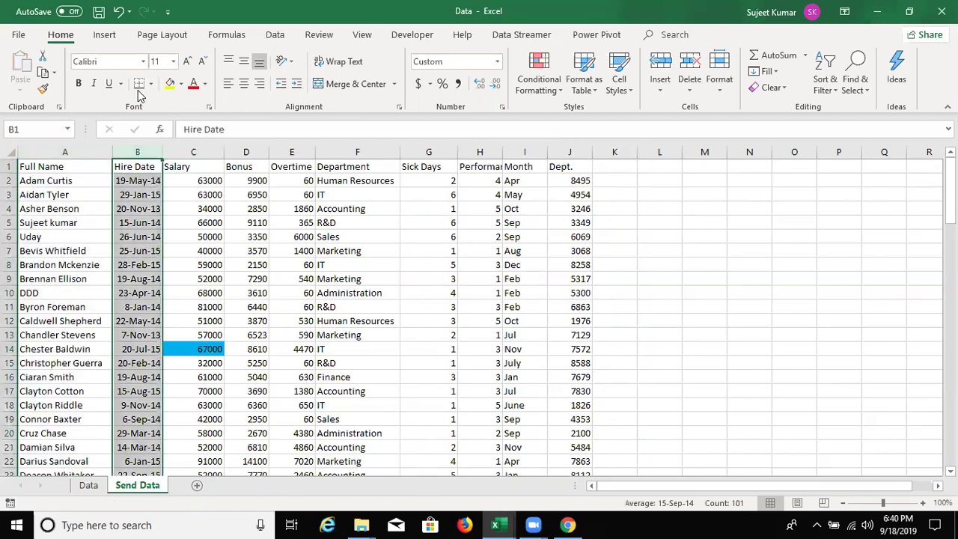
key("ctrl+minus")
Step: Insert a Total column before Department with =SUM(B2:D2) filled down
key("Right")
key("Right")
key("Right")
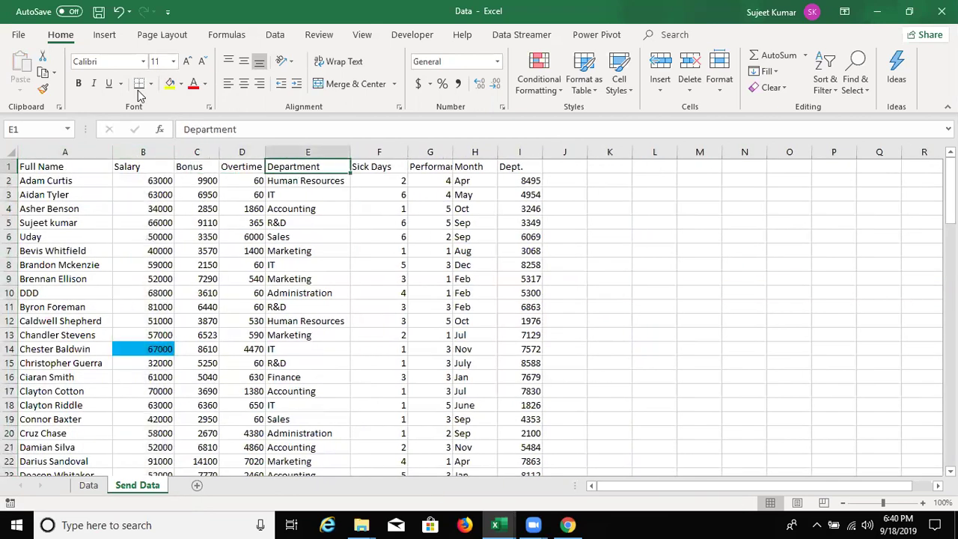
key("ctrl+space")
key("ctrl+shift+plus")
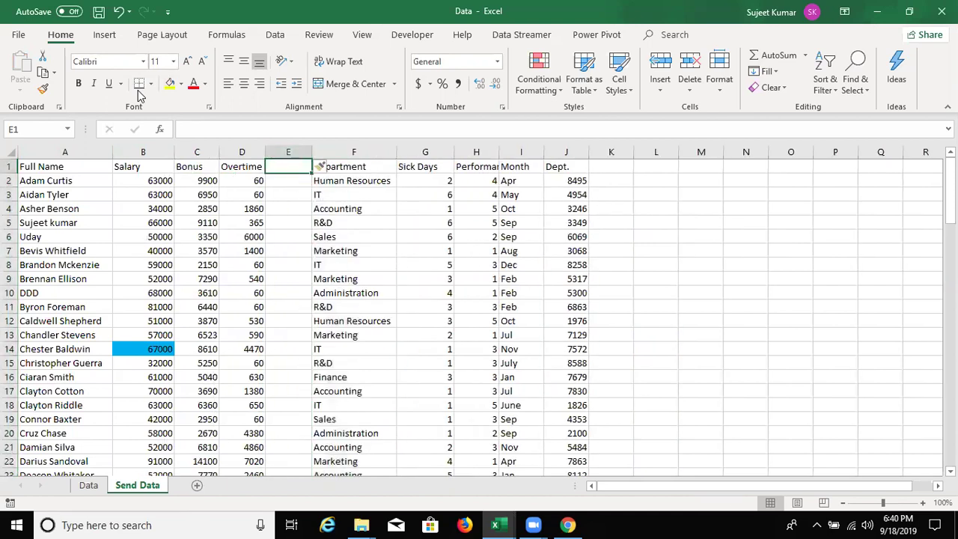
type("Total;")
key("BackSpace")
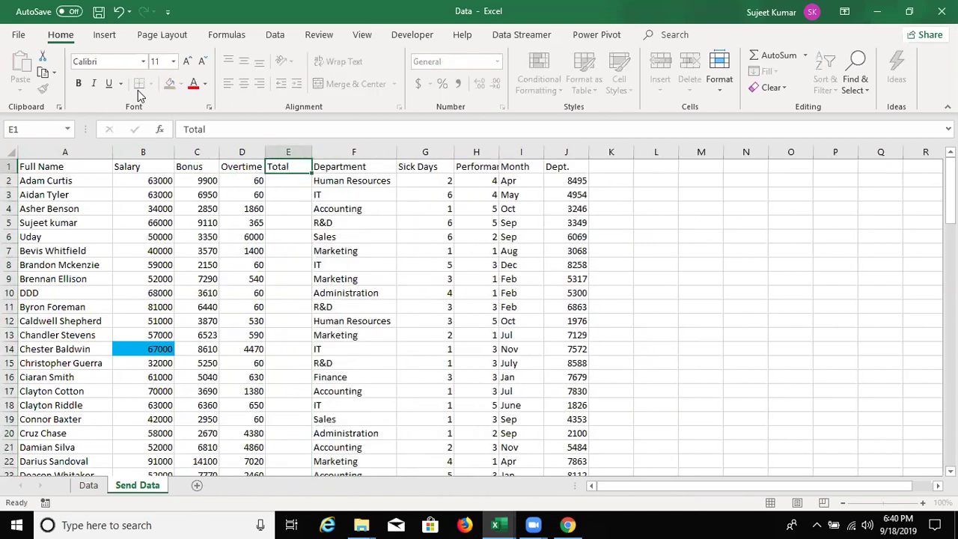
key("Return")
type("=SUM(B2:D2)")
key("Return")
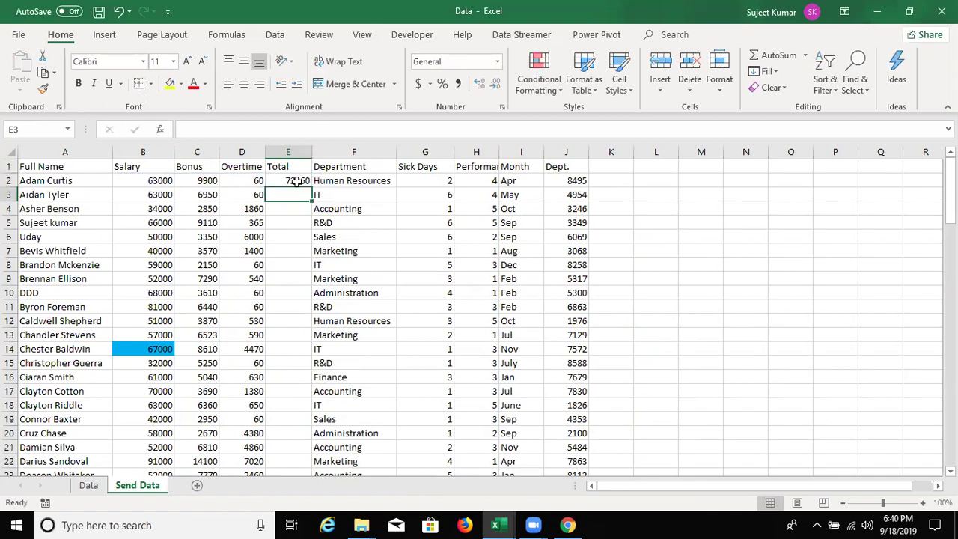
left_click(297, 181)
double_click(313, 187)
Step: Delete the Sick Days and Performance columns and clear the Dept. column
left_click(425, 167)
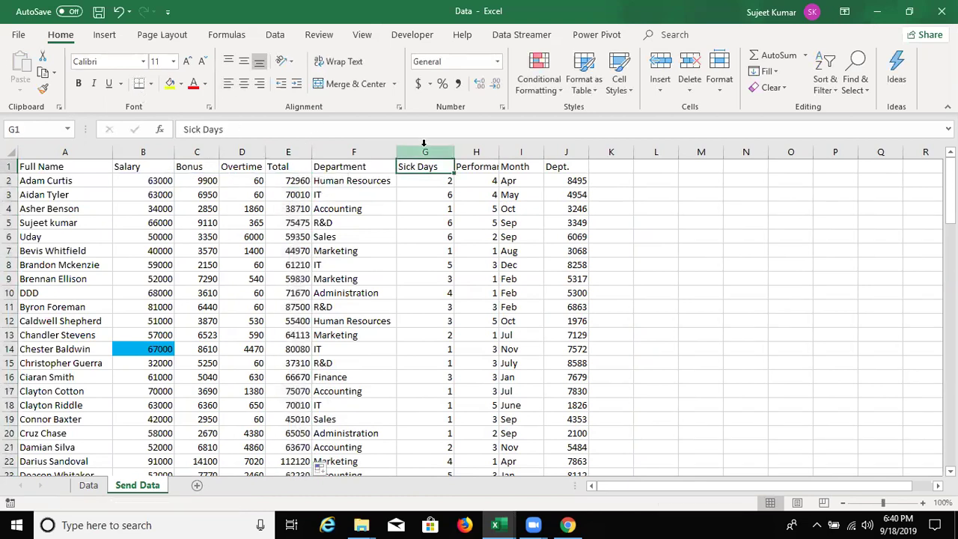
left_click(423, 147)
key("shift+Right")
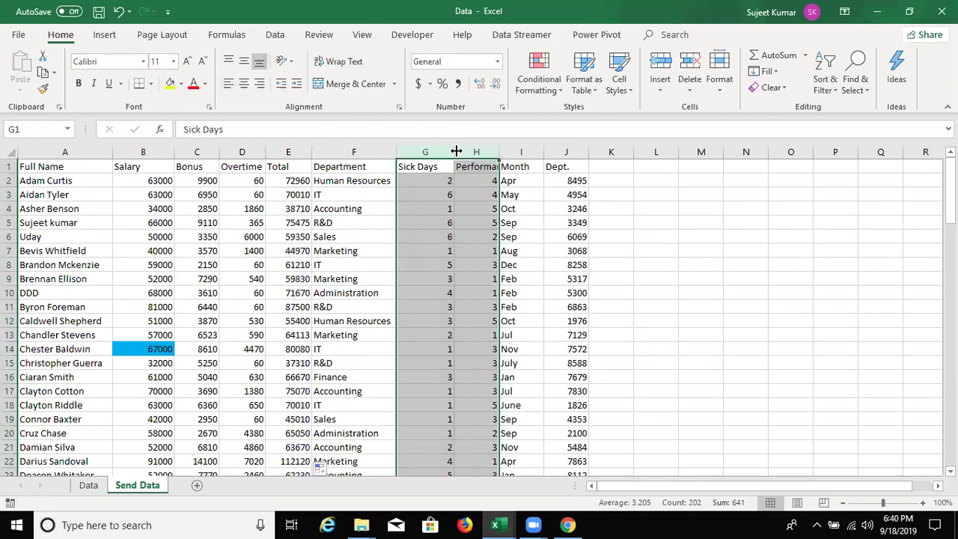
key("ctrl+minus")
key("Right")
left_click(456, 151)
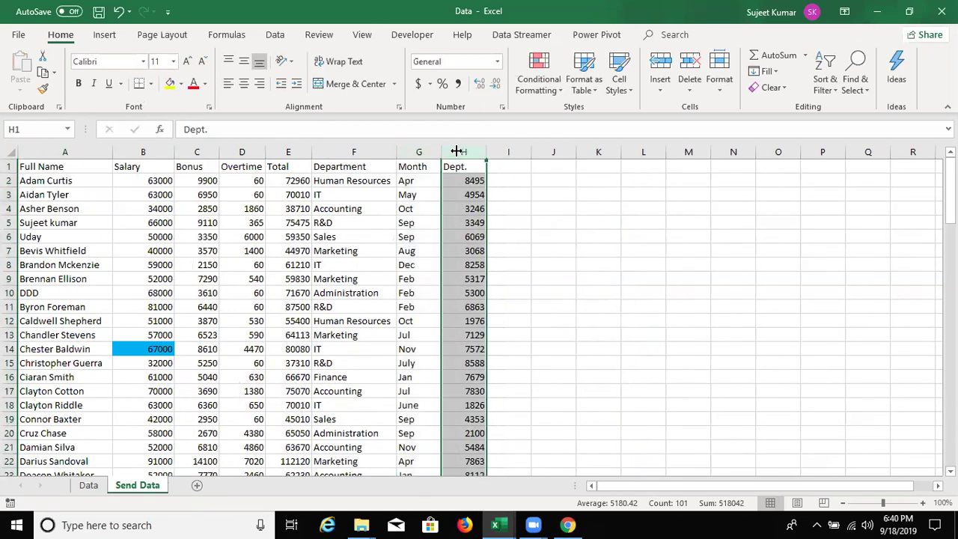
key("Delete")
Step: Select the whole table from A1 across to column G and clear all its contents
key("Left")
key("Left")
key("Left")
key("Left")
key("Down")
key("Down")
key("Down")
key("Down")
key("Home")
key("ctrl+Up")
key("ctrl+shift+Right")
key("ctrl+shift+Down")
key("Delete")
key("ctrl+BackSpace")
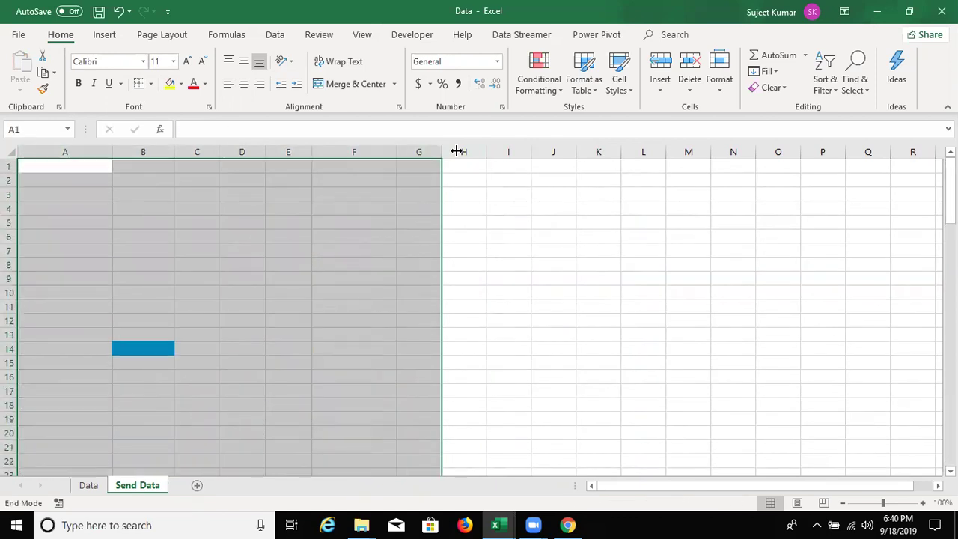
Step: Copy the employee table A1:K100 on the Data sheet
left_click(89, 486)
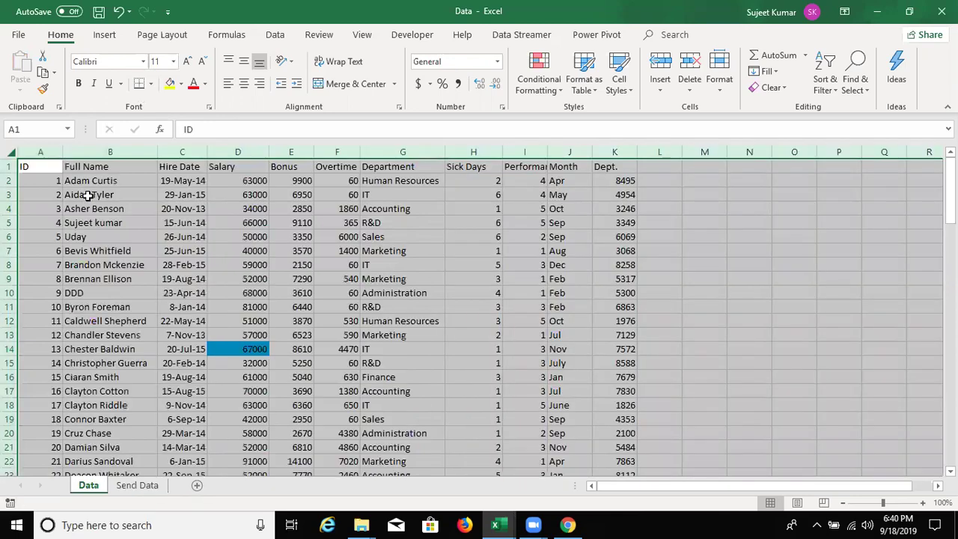
left_click(102, 194)
key("Up")
key("Left")
key("Up")
key("ctrl+shift+Right")
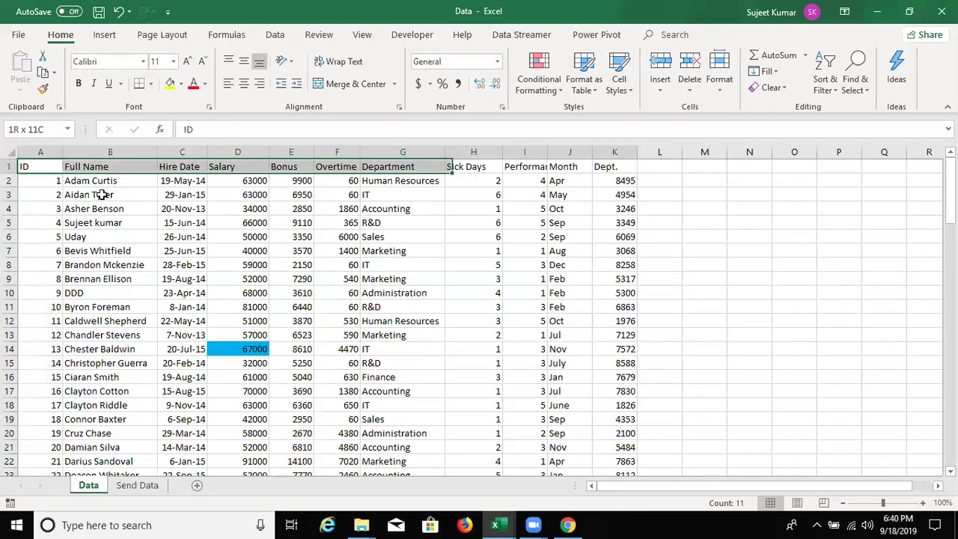
key("ctrl+shift+Down")
key("ctrl+c")
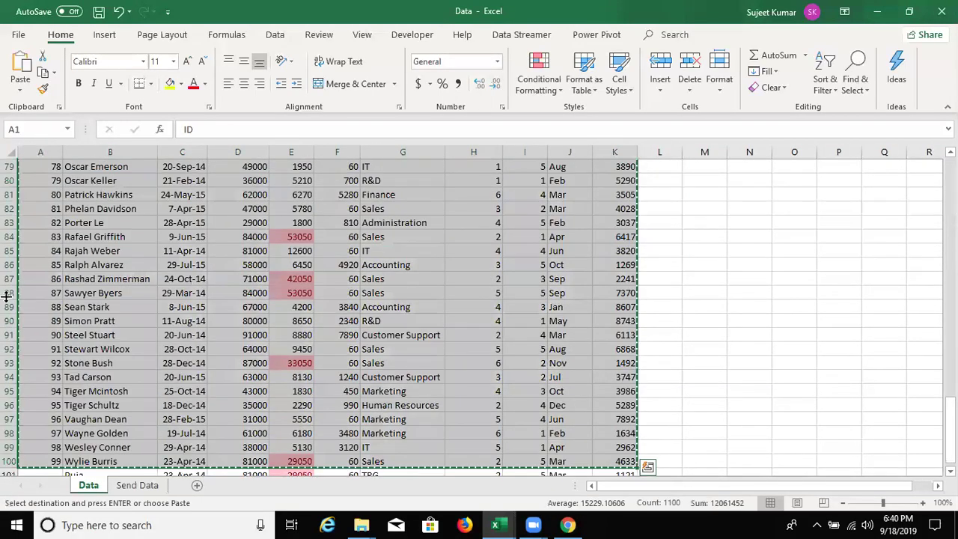
Step: Paste it at A1 of Send Data with Skip blanks ticked, then return to Data
left_click(137, 485)
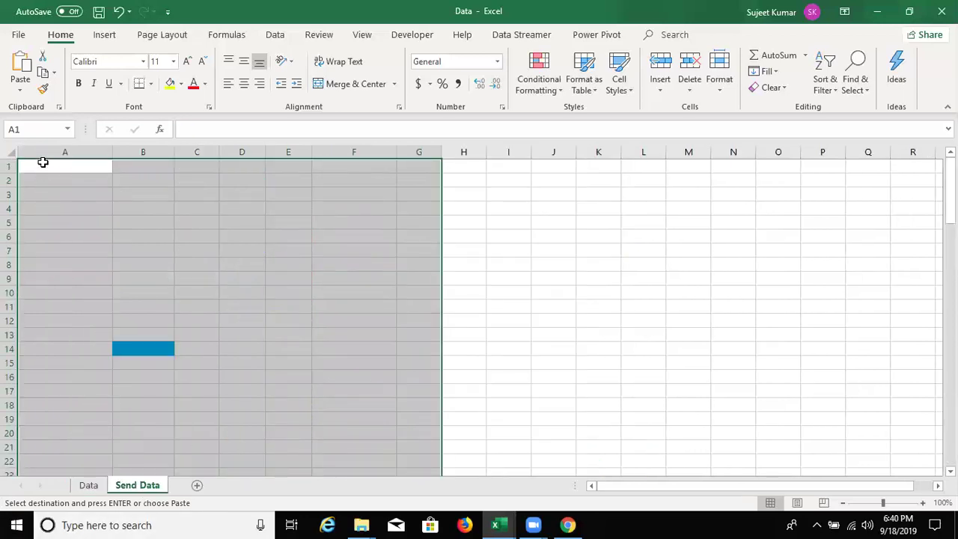
left_click(42, 165)
left_click(20, 86)
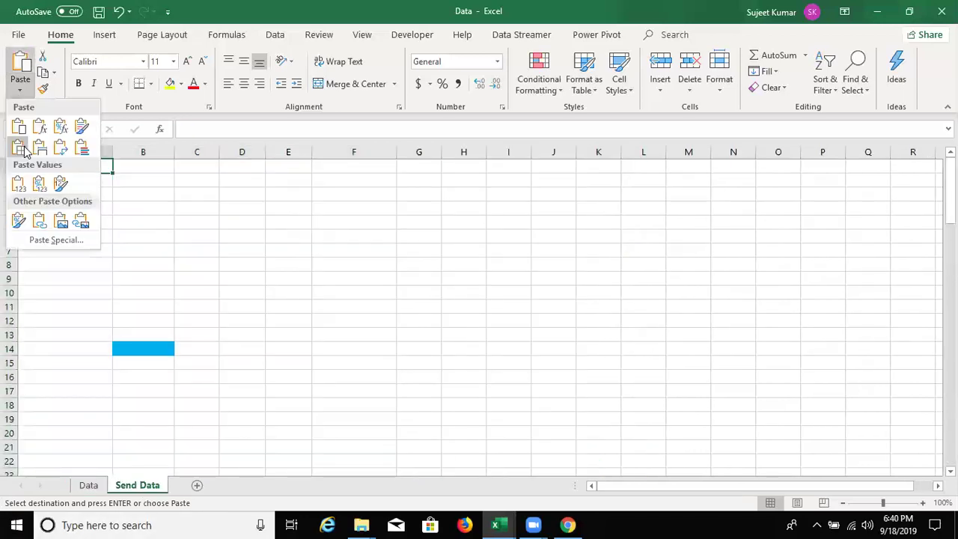
left_click(43, 239)
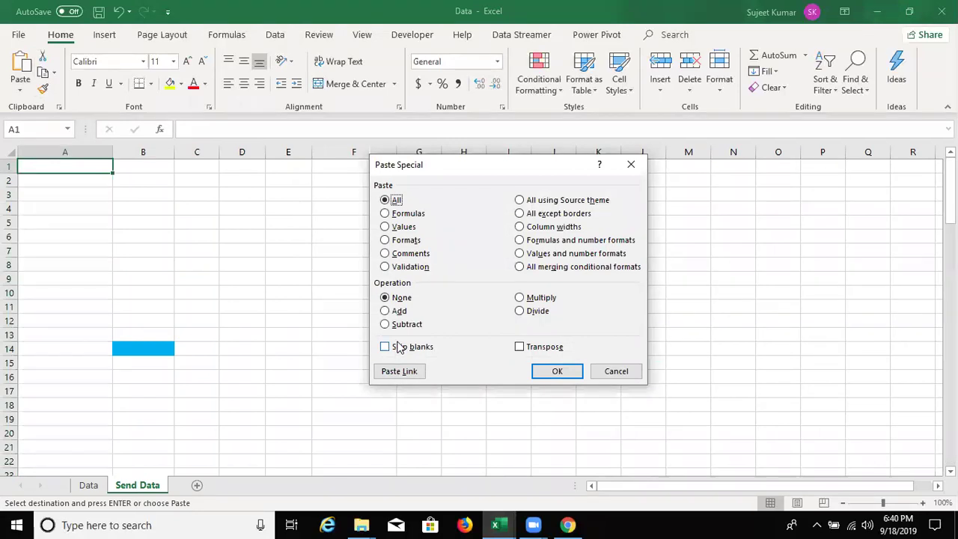
left_click(400, 348)
left_click(558, 372)
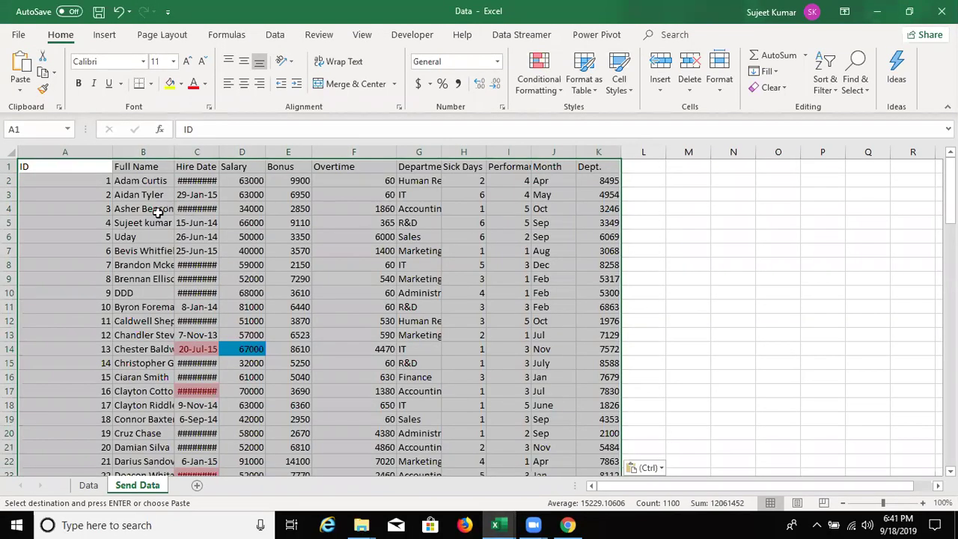
left_click(94, 490)
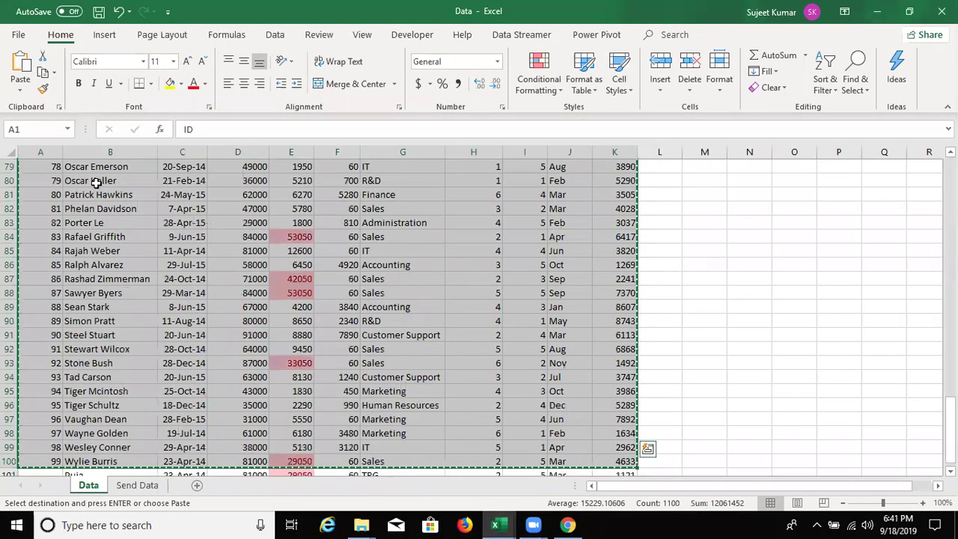
Step: Enter 40000 as the first employee's salary in D2 on Data, then switch to Send Data
scroll(97, 182, "up", 20)
scroll(100, 182, "up", 6)
key("Right")
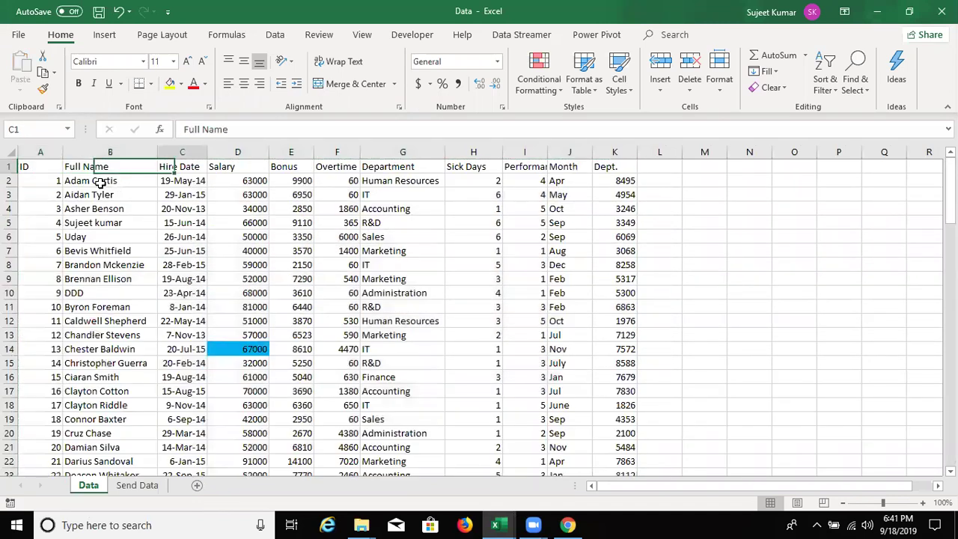
key("Right")
key("Right")
key("Down")
type("400")
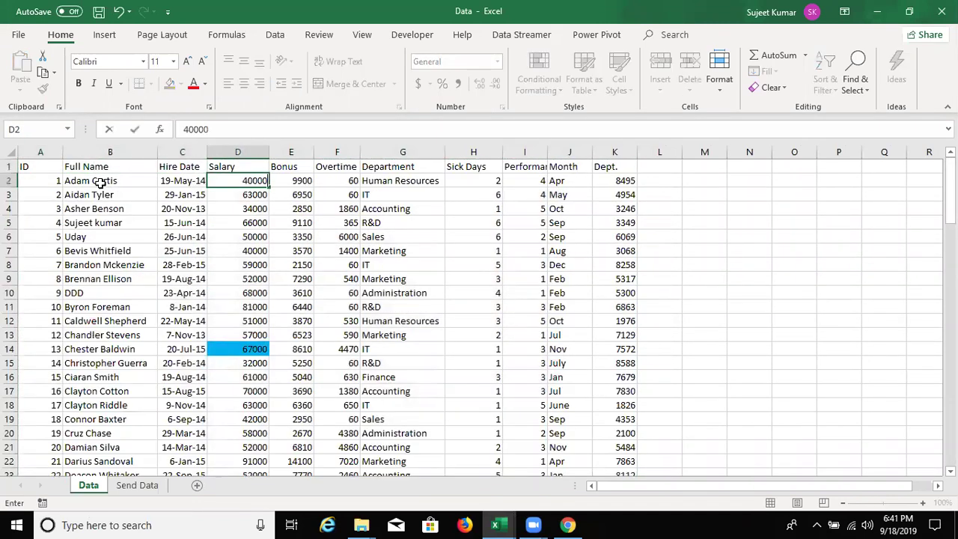
key("Return")
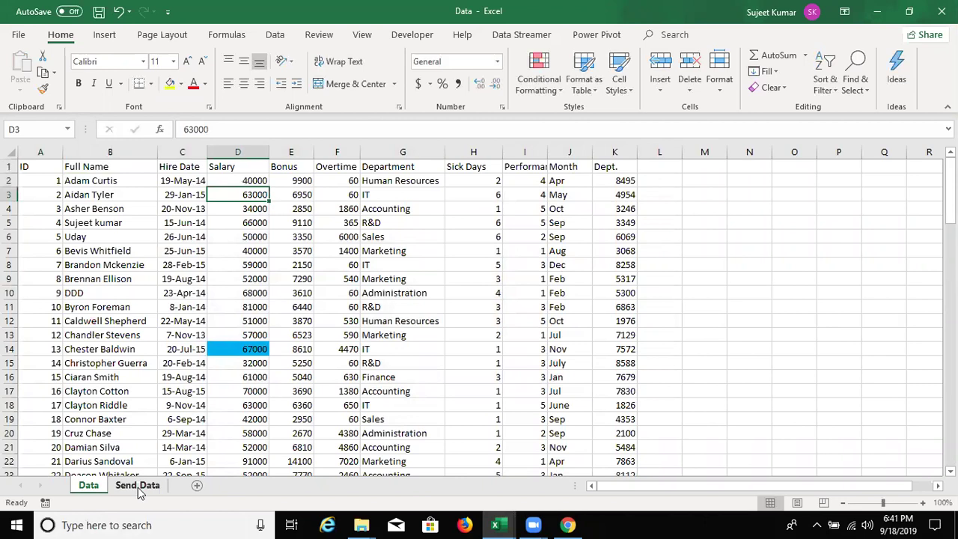
left_click(137, 485)
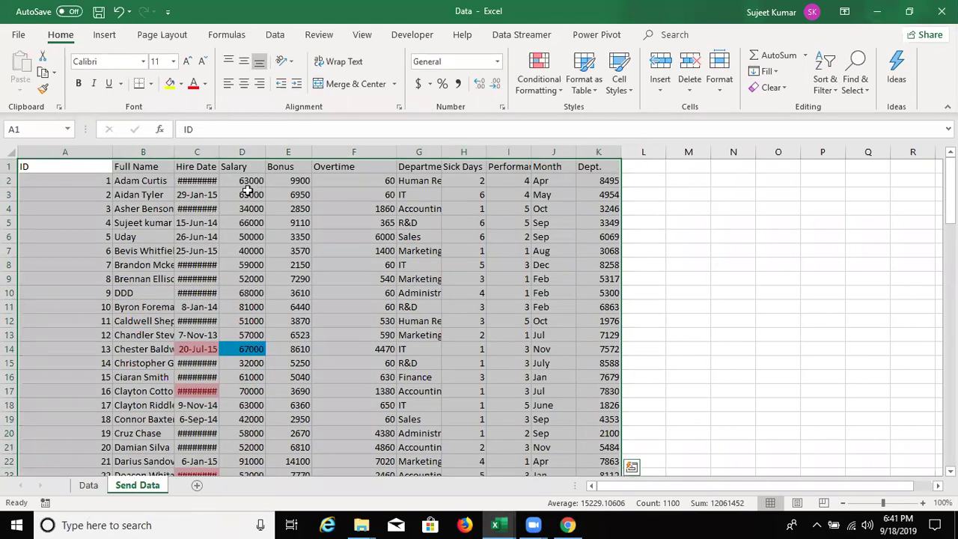
Step: Check Send Data's D2 still shows the old salary, then copy Data's table A1:K100
left_click(230, 184)
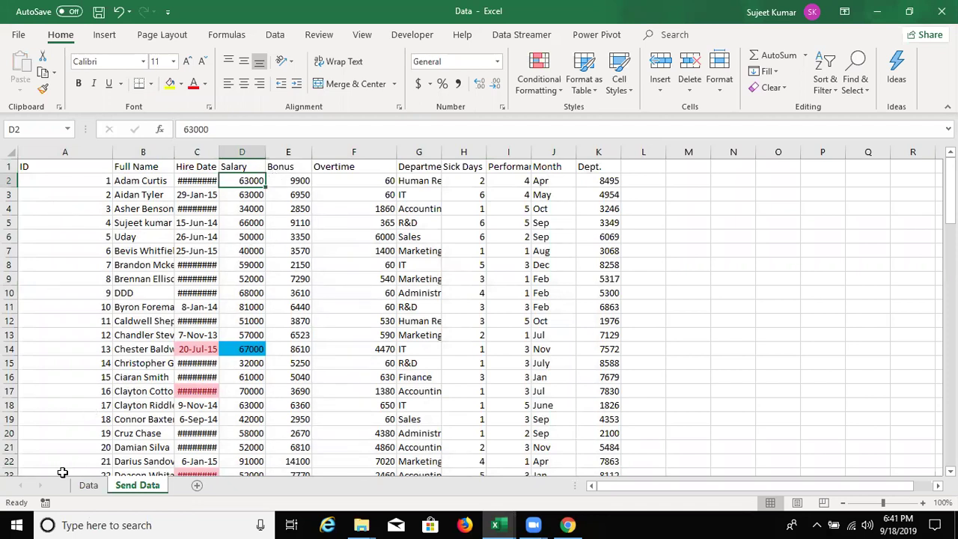
key("ctrl+Page_Up")
key("Up")
key("Home")
key("ctrl+shift+Right")
key("ctrl+shift+Down")
key("ctrl+c")
Step: Paste Link the table at A1 of Send Data and inspect the =Data! link formulas
left_click(145, 491)
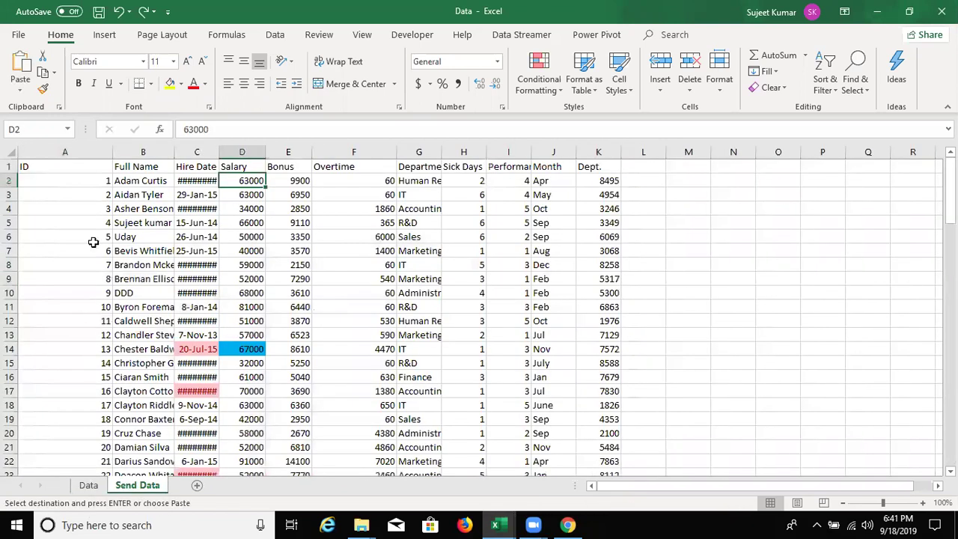
left_click(104, 166)
right_click(105, 170)
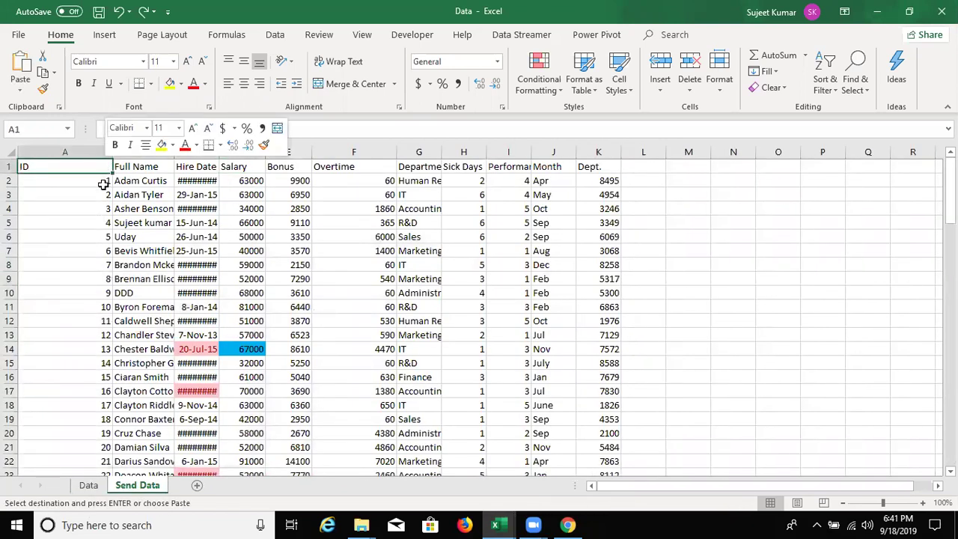
left_click(150, 248)
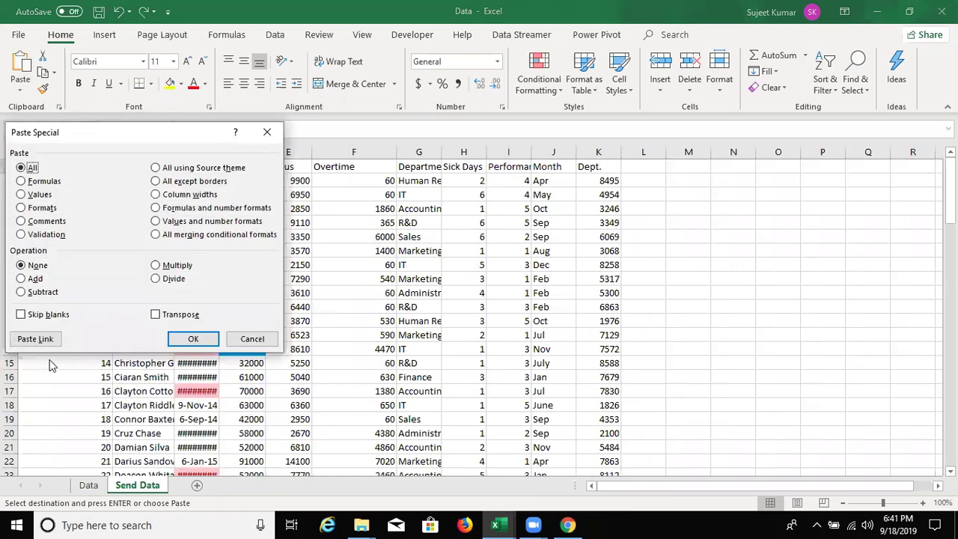
left_click(35, 339)
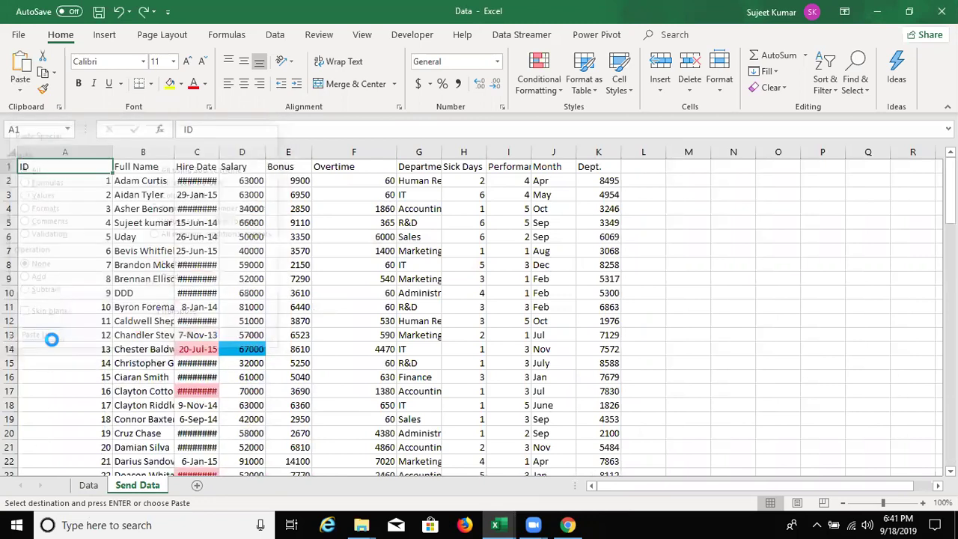
left_click(168, 211)
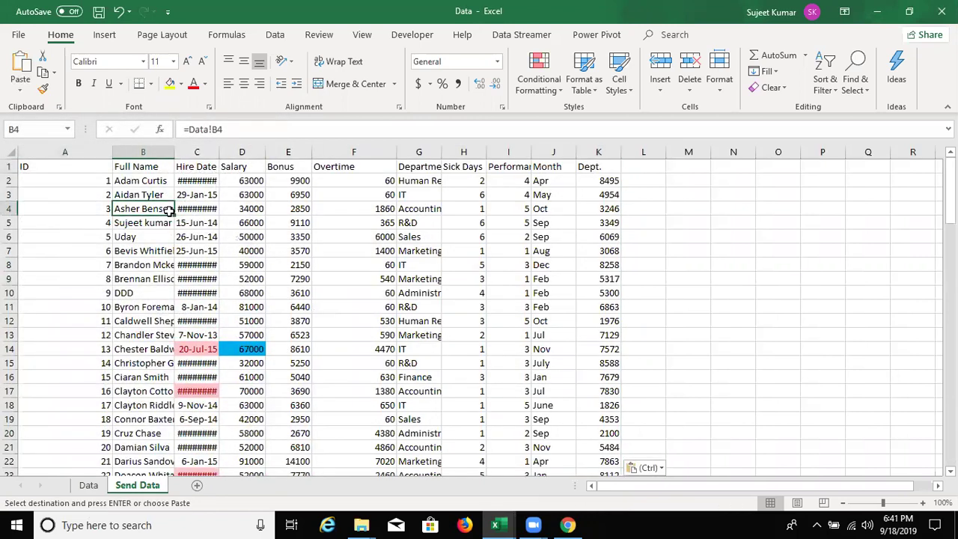
key("Right")
left_click(88, 486)
left_click(190, 232)
key("ctrl+Up")
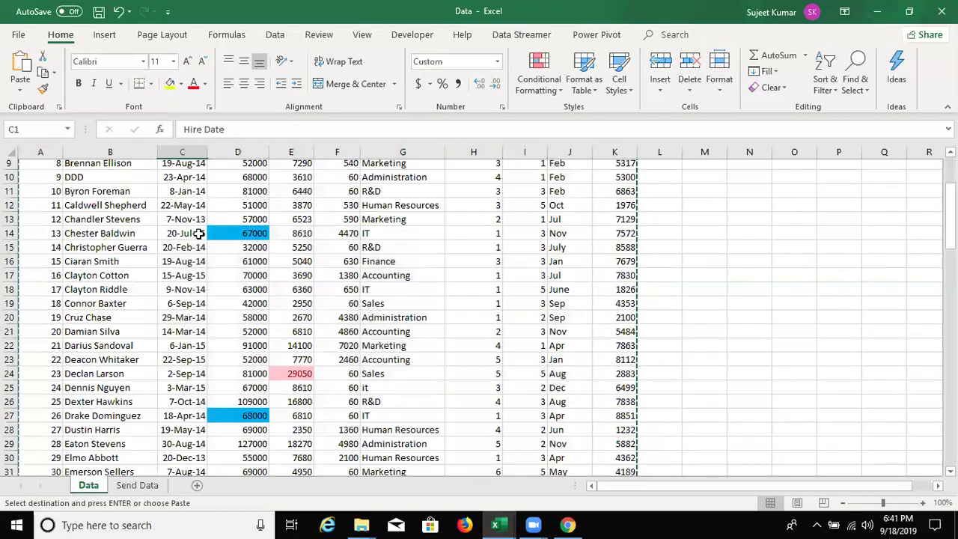
key("Right")
key("Down")
type("40000")
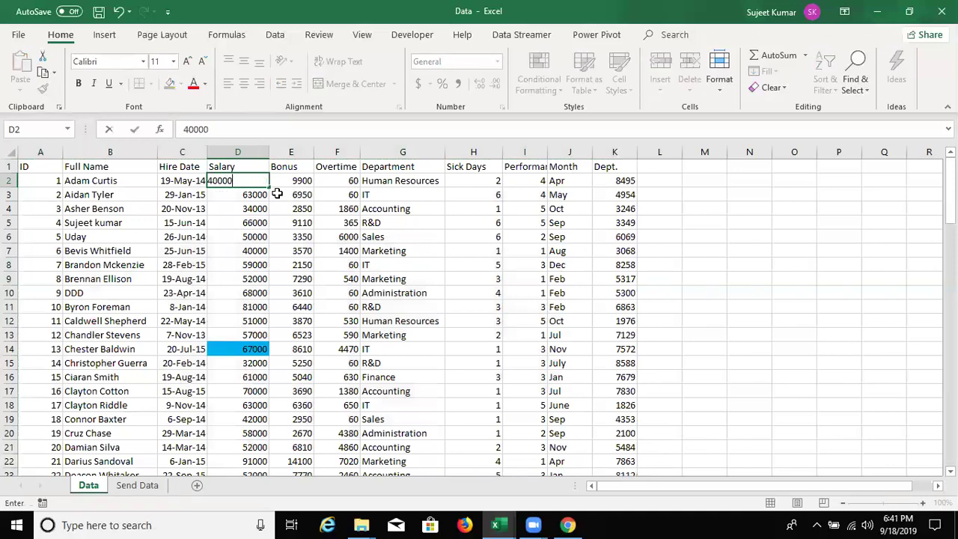
key("Return")
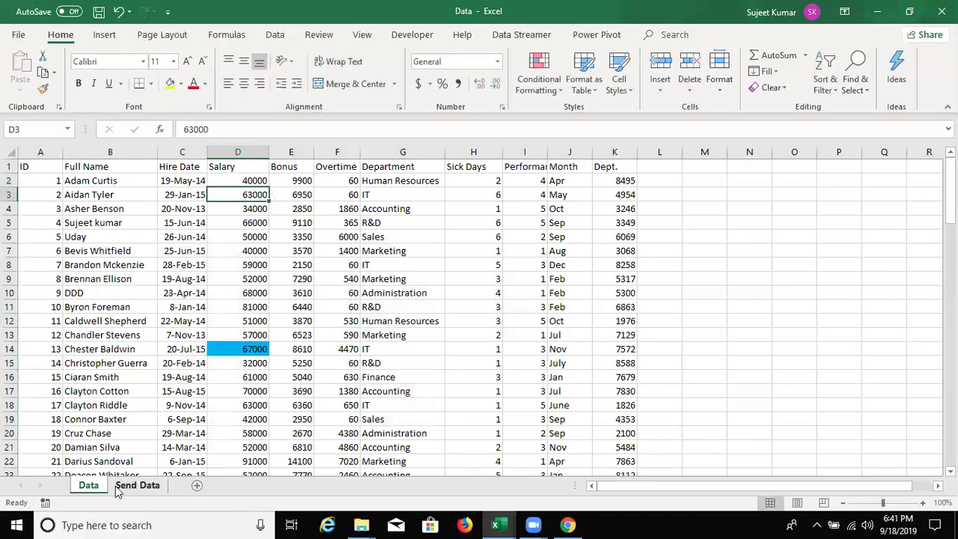
Step: Confirm the linked D2 on Send Data now shows 40000
left_click(137, 485)
left_click(250, 181)
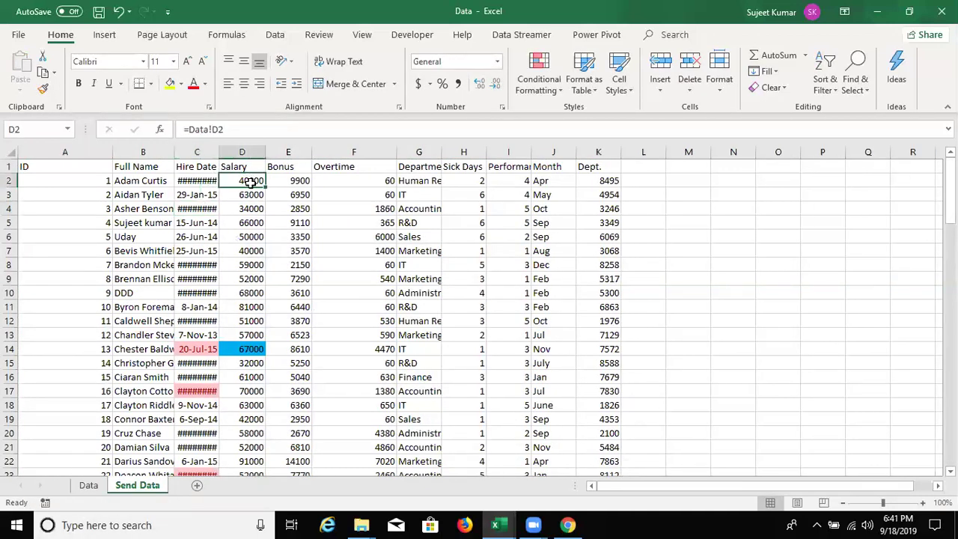
left_click(88, 485)
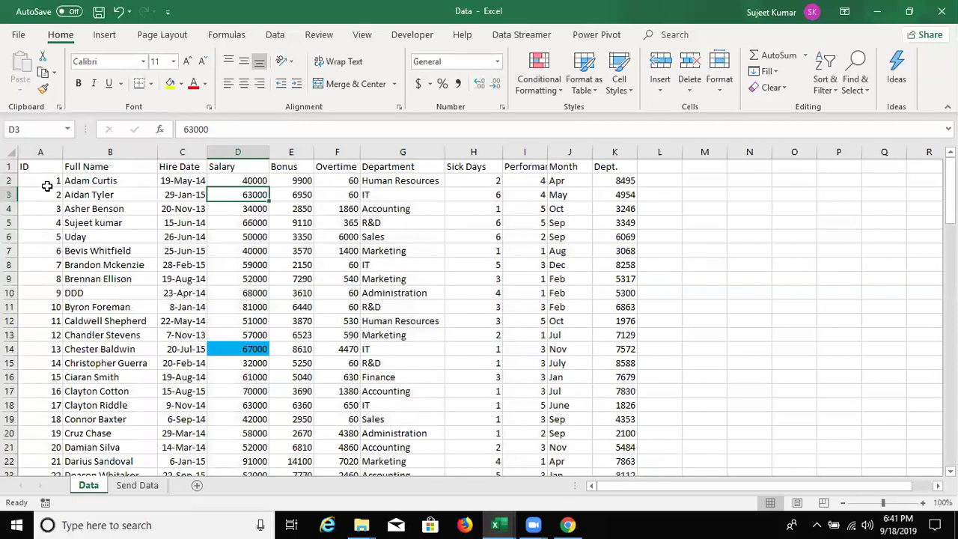
left_click(47, 184)
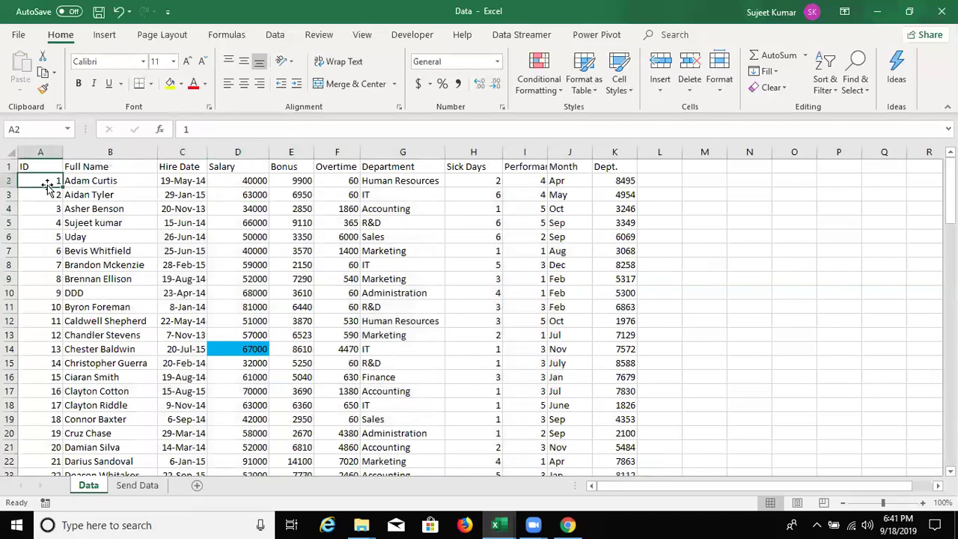
left_click(148, 487)
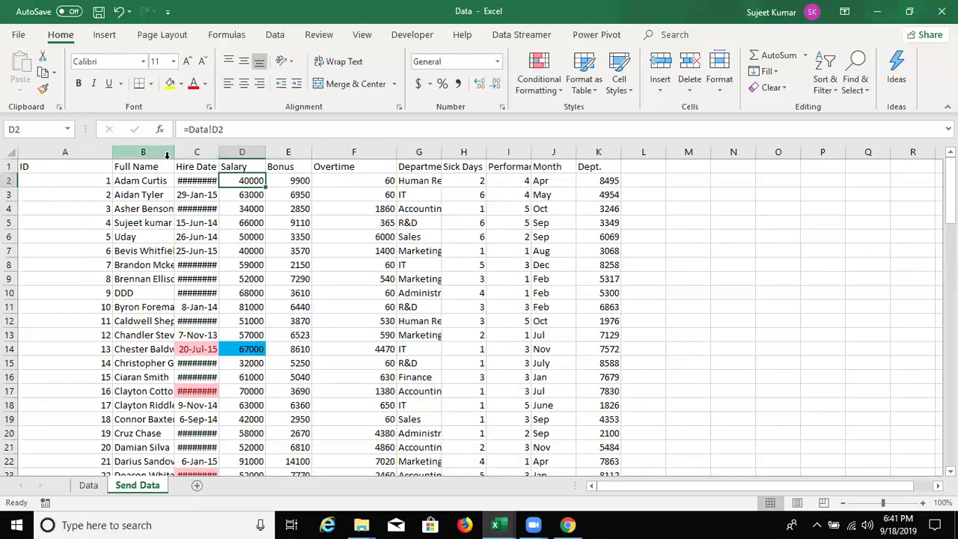
Step: Autofit the Hire Date column and delete the ID column
double_click(220, 151)
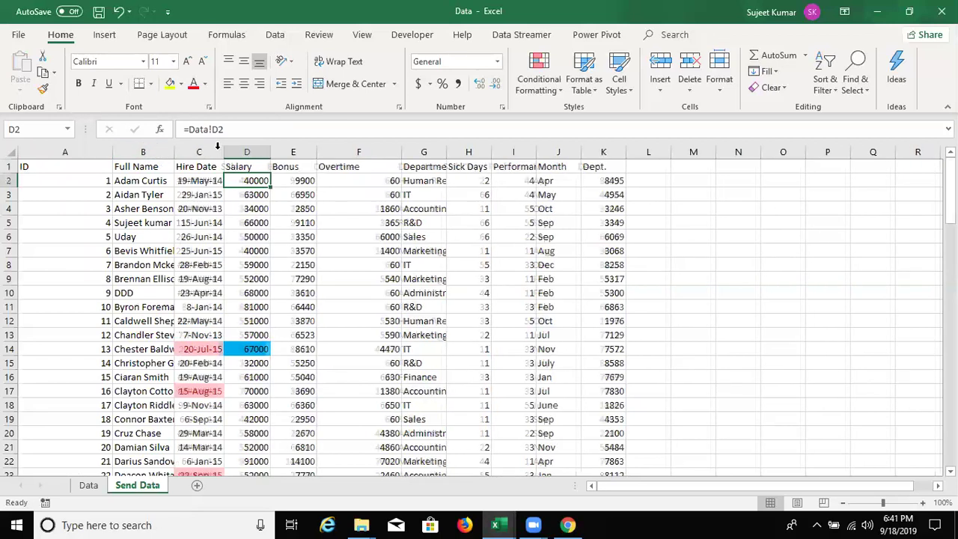
left_click(98, 152)
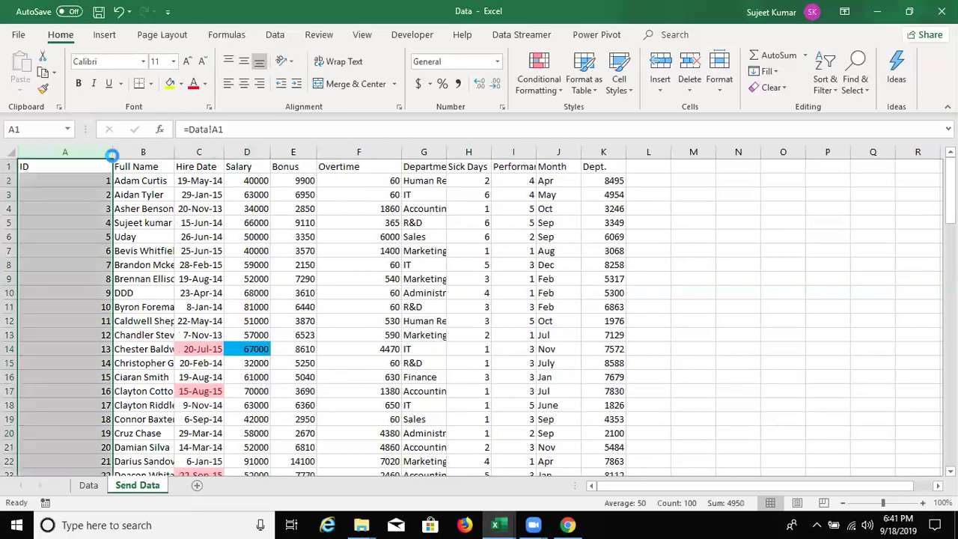
key("ctrl+minus")
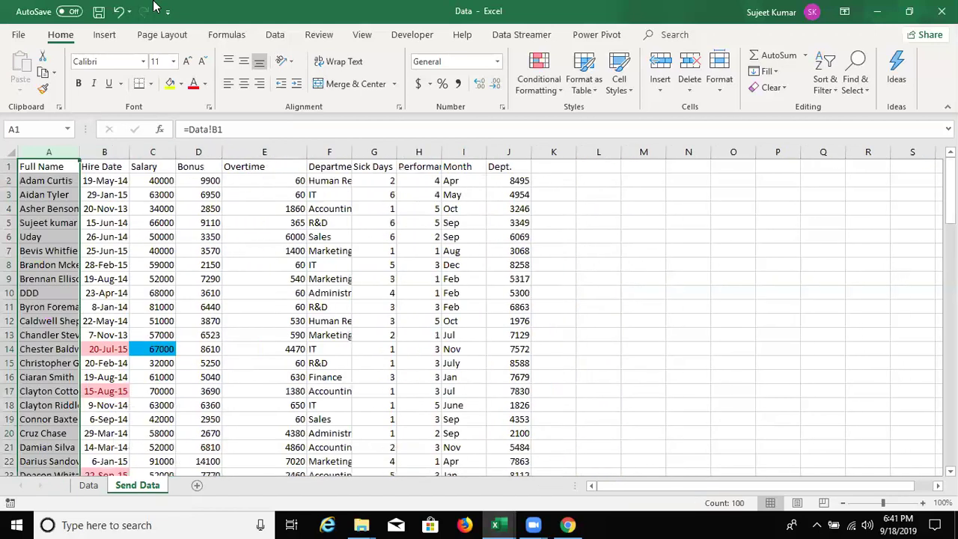
Step: Insert a Total column before Overtime with =SUM(C2:D2) filled down
left_click(265, 152)
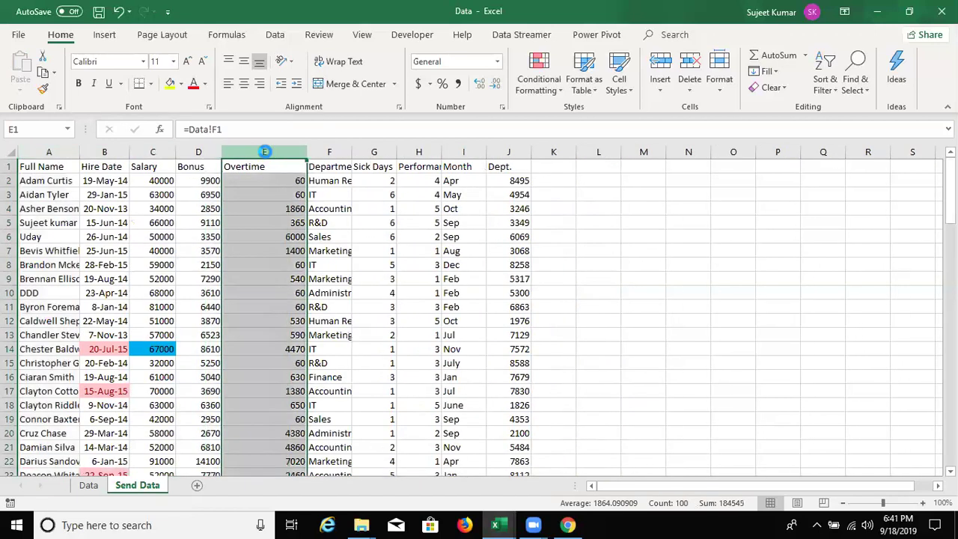
key("ctrl+plus")
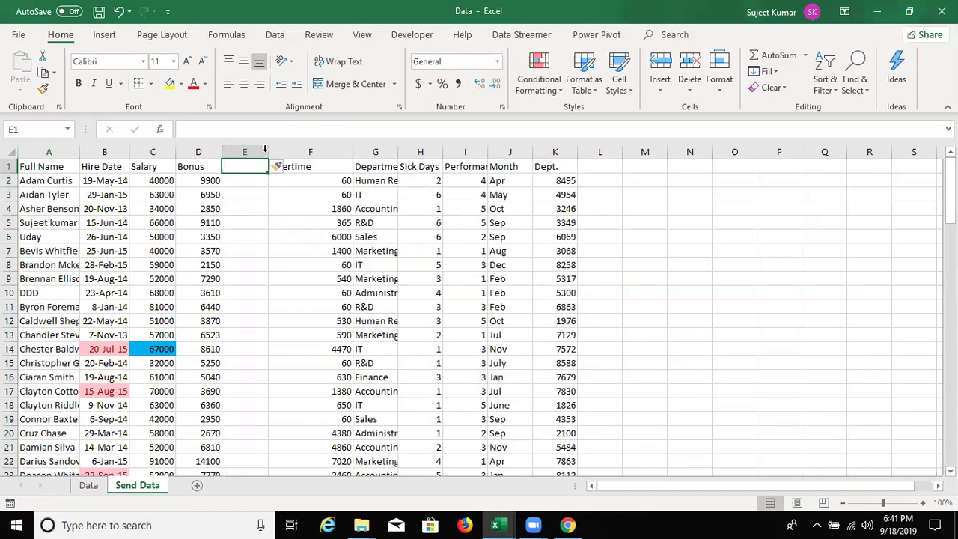
type("Taotal")
key("ctrl+Return")
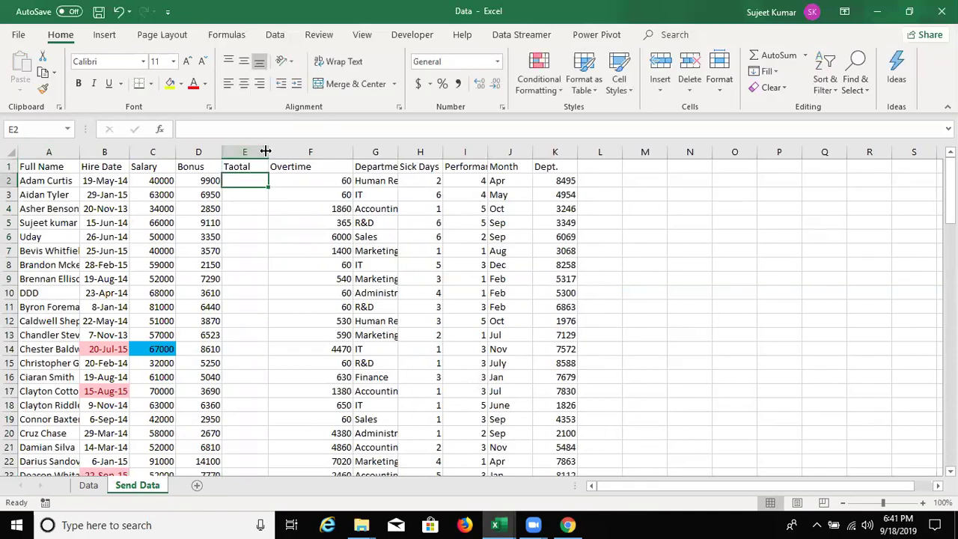
type("To")
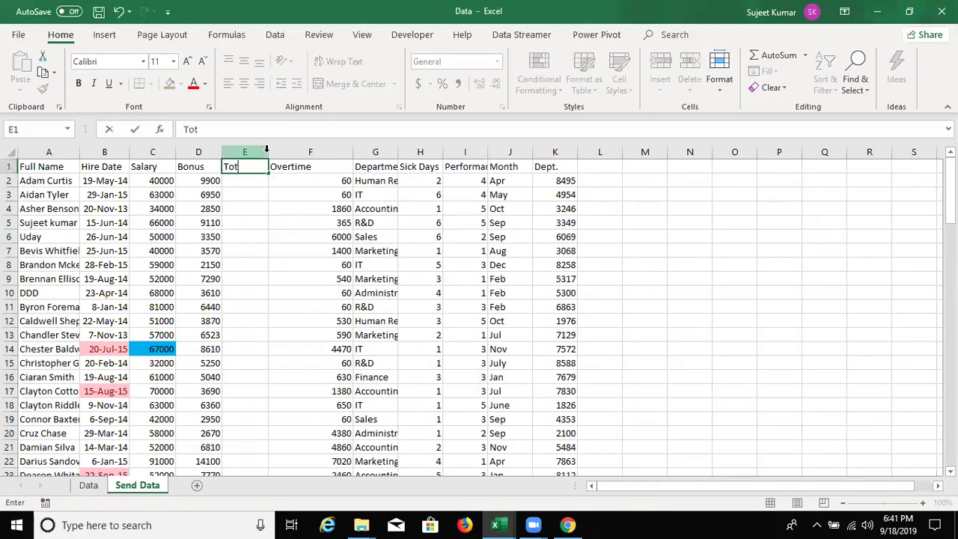
key("Return")
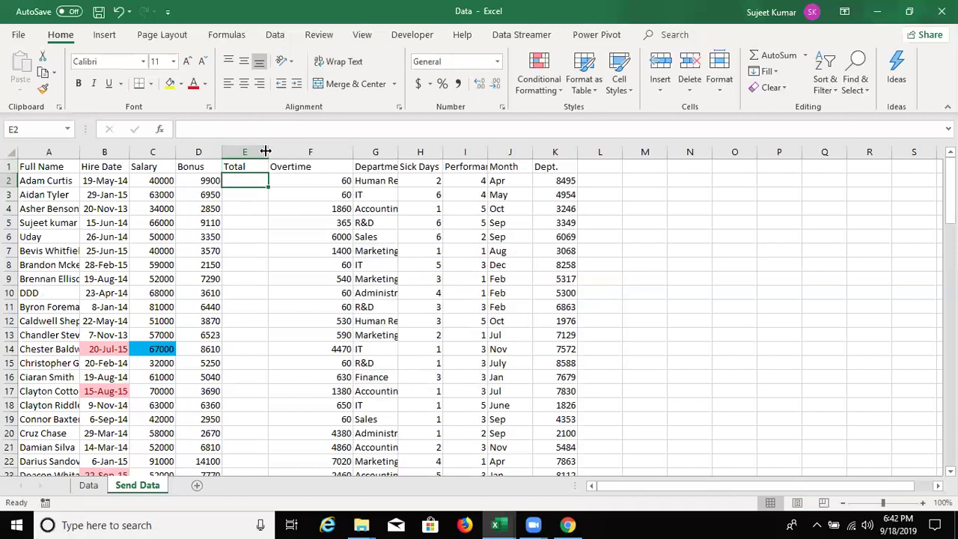
type("=SUM(C2:D2)")
key("ctrl+Return")
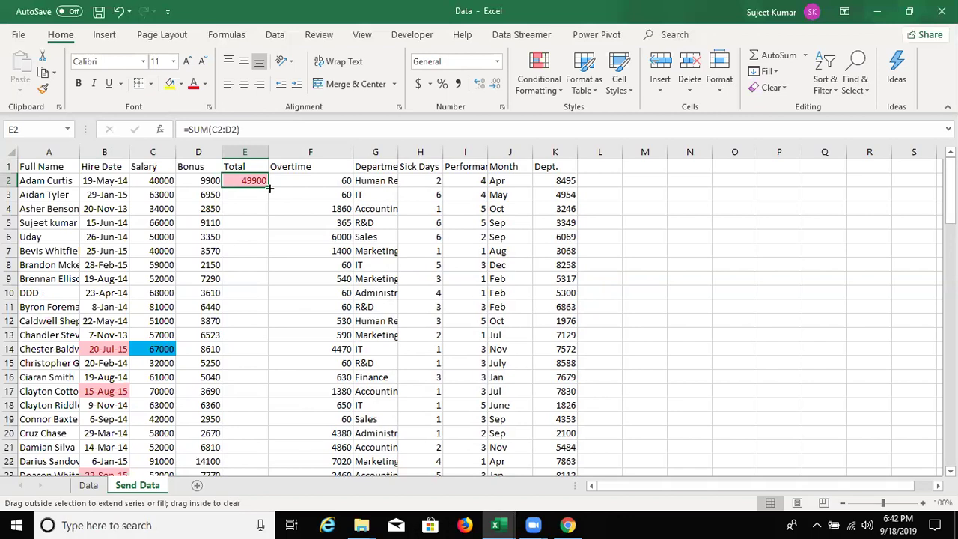
double_click(268, 187)
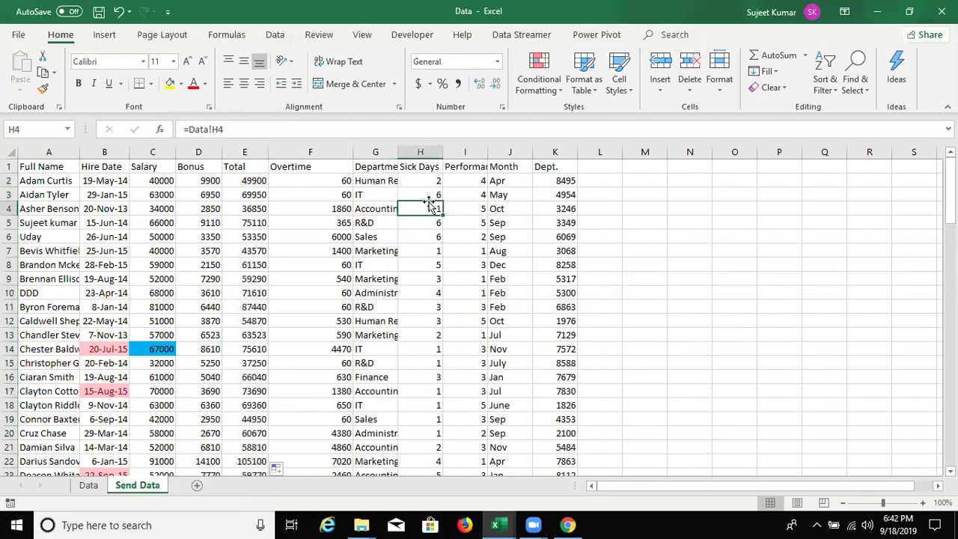
Step: Delete the Sick Days, Performance and Dept. columns
left_click(441, 151)
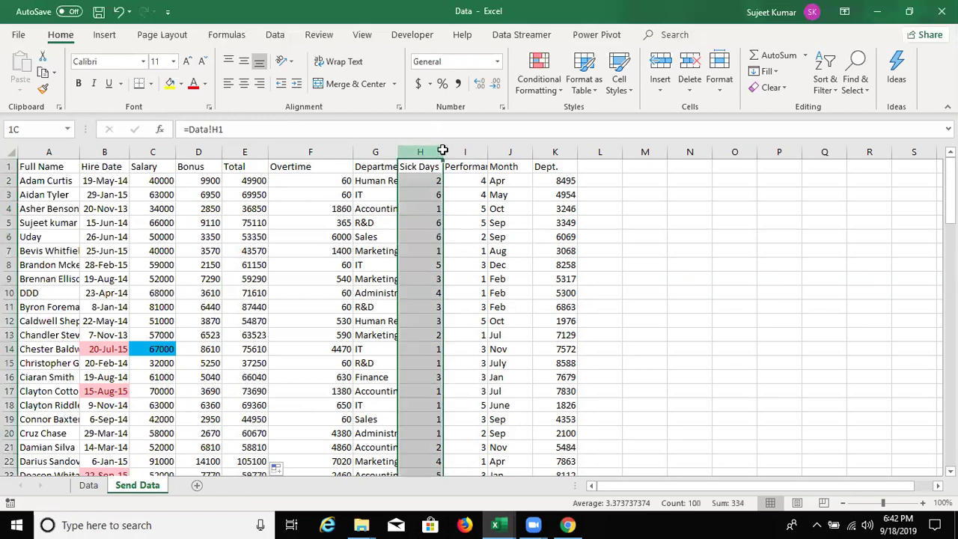
left_click_drag(442, 151, 460, 139)
key("ctrl+minus")
key("Right")
left_click(462, 142)
key("ctrl+minus")
key("Left")
key("Left")
key("Left")
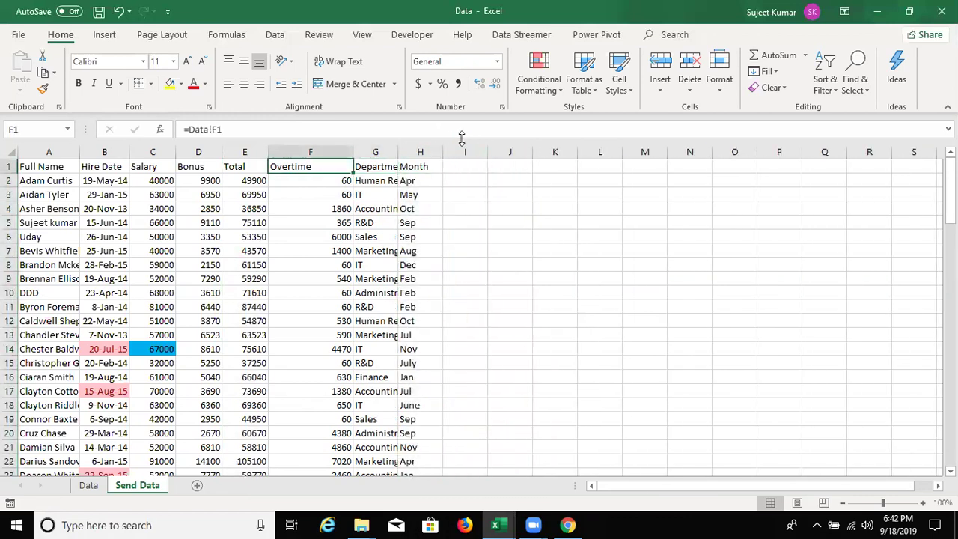
key("ctrl+Left")
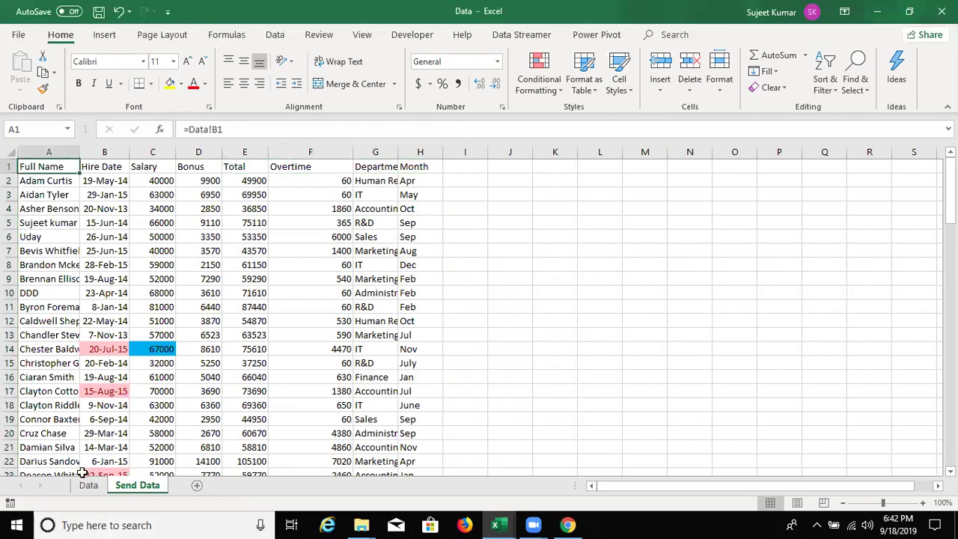
Step: On the Data sheet, try =A1 in N1 filled right to P1, then clear columns N:Q
left_click(88, 486)
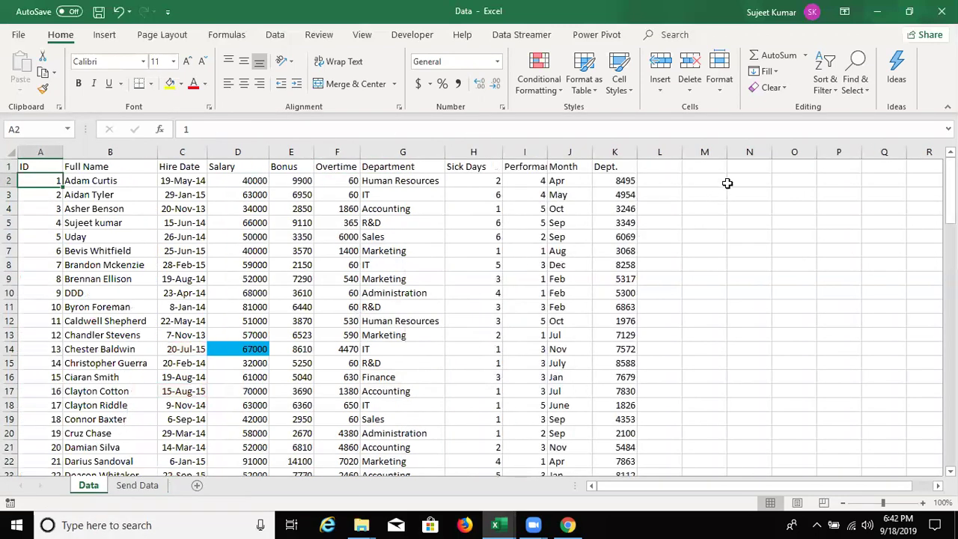
left_click(753, 167)
type("\\")
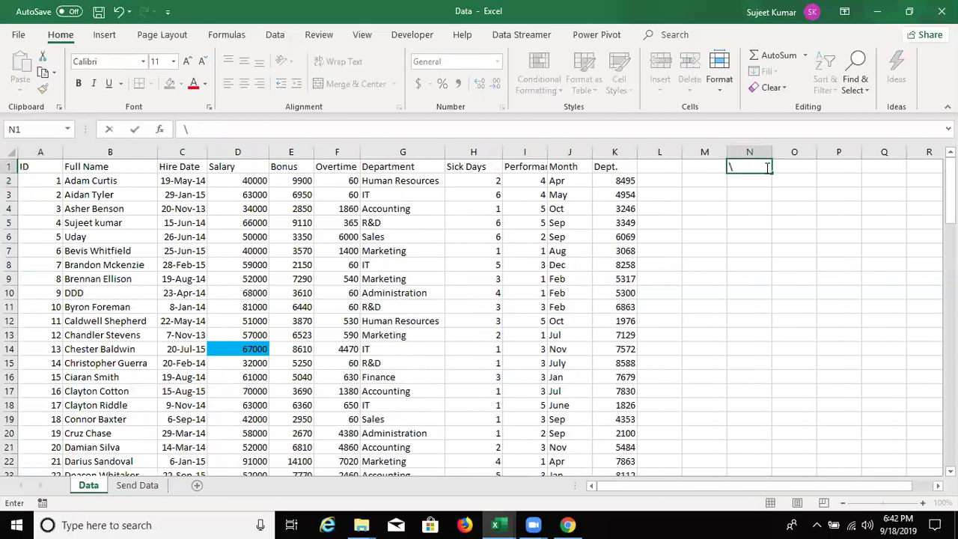
type("=")
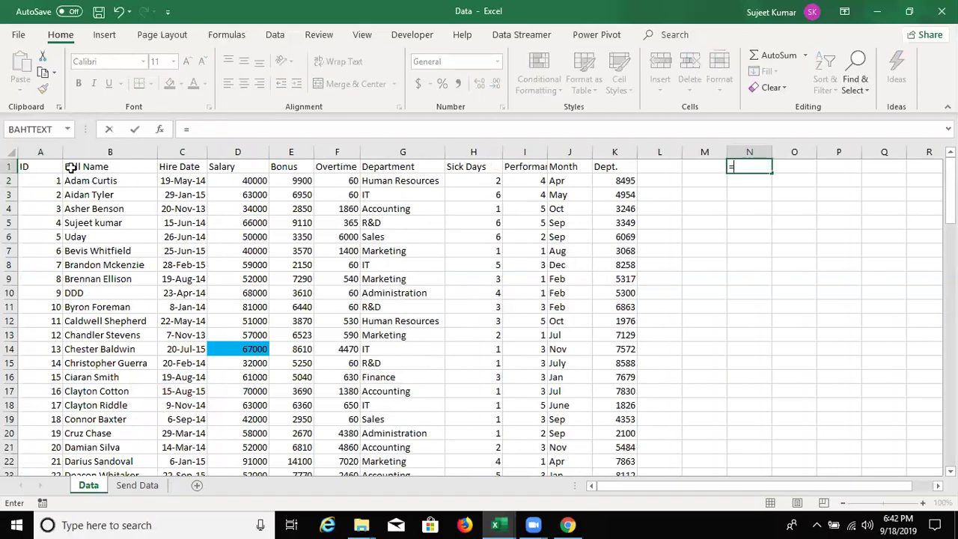
left_click(30, 166)
key("Return")
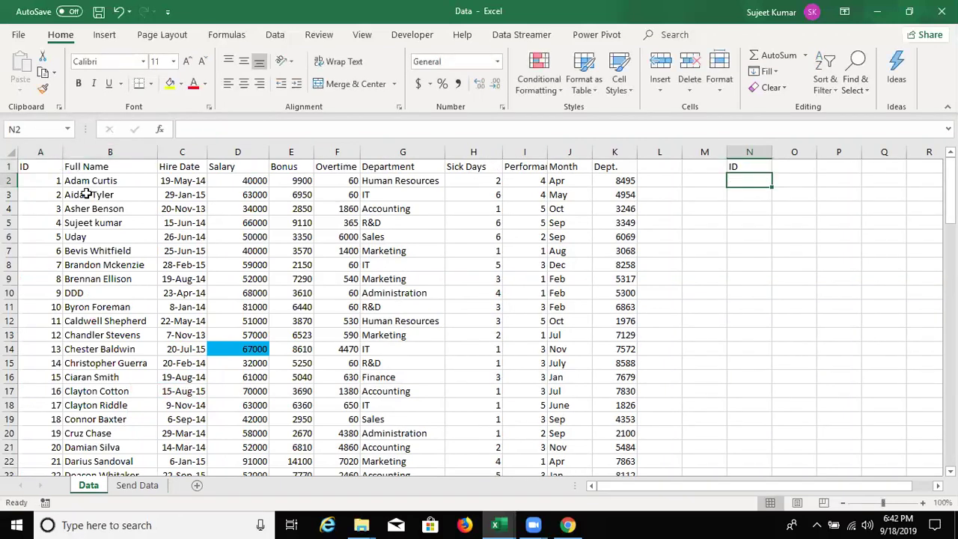
left_click(757, 164)
left_click_drag(772, 173, 860, 169)
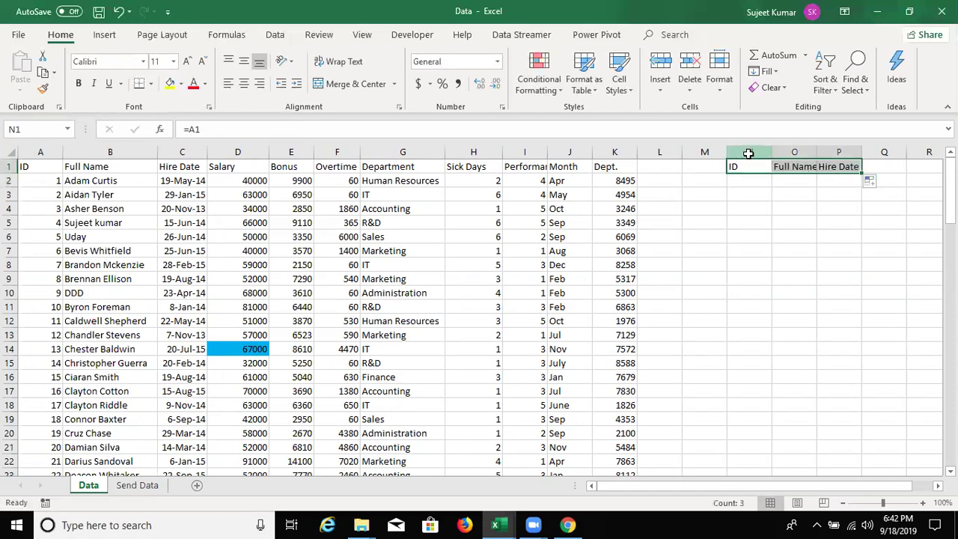
left_click_drag(750, 152, 871, 142)
key("Delete")
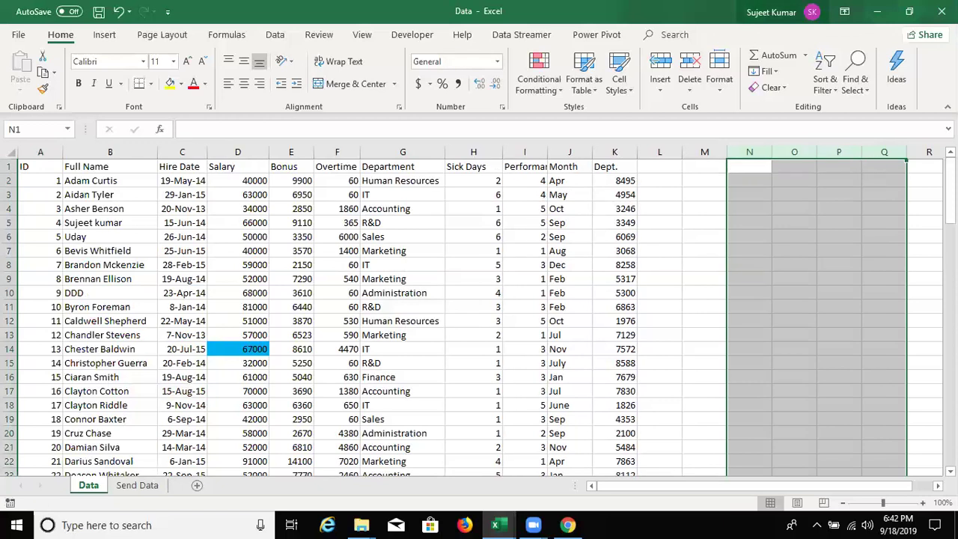
left_click_drag(97, 180, 117, 336)
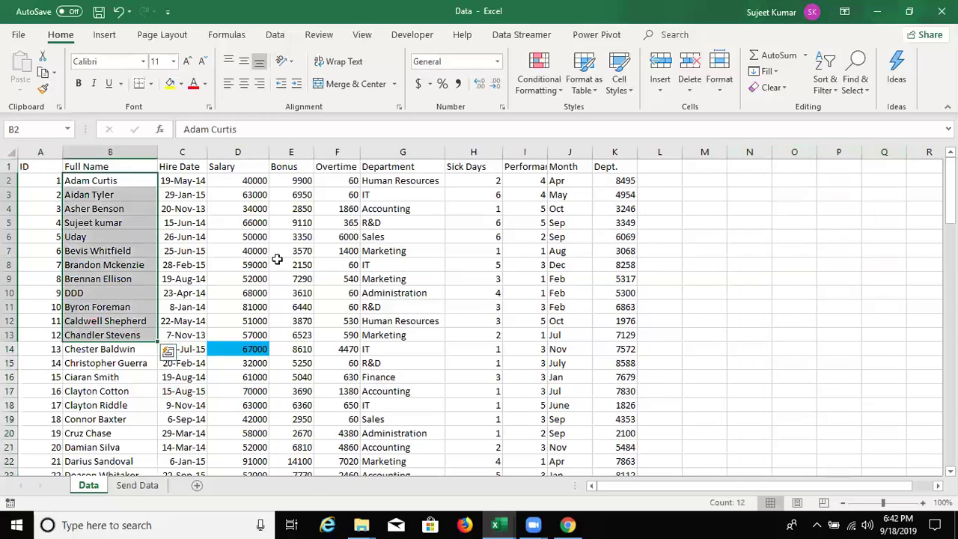
left_click_drag(254, 181, 265, 322)
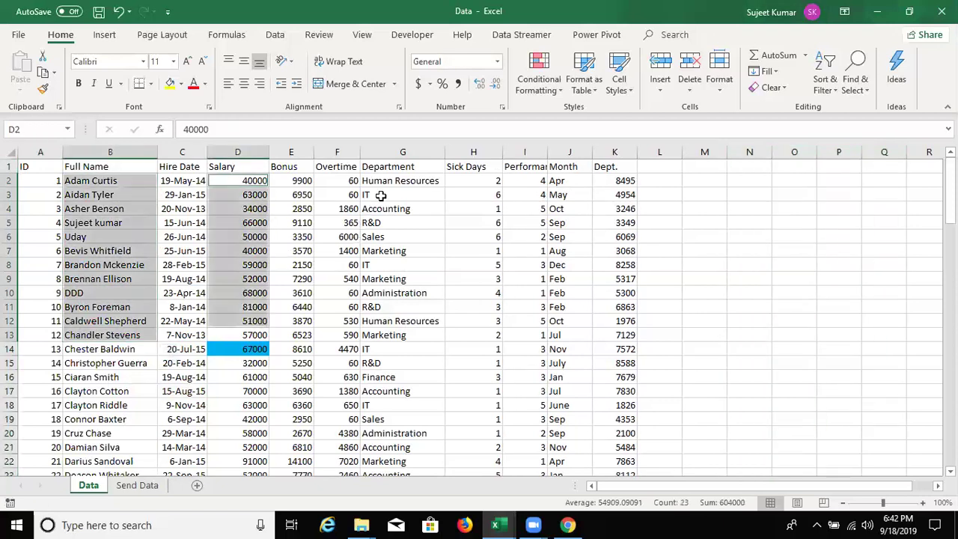
mouse_move(384, 182)
left_mouse_down()
mouse_move(382, 339)
mouse_move(337, 349)
left_mouse_up()
key("Return")
left_click_drag(97, 182, 94, 320)
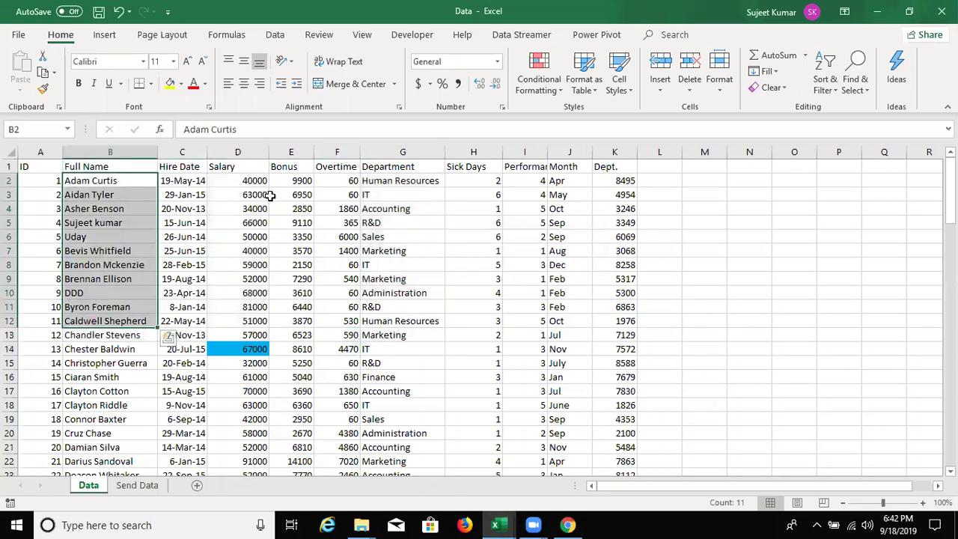
left_click_drag(247, 180, 247, 321)
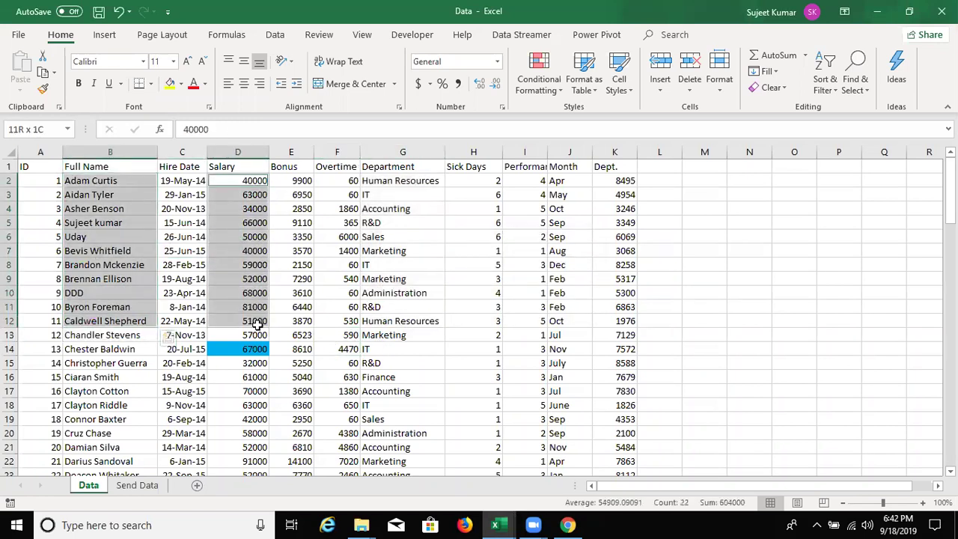
left_click_drag(375, 186, 377, 321)
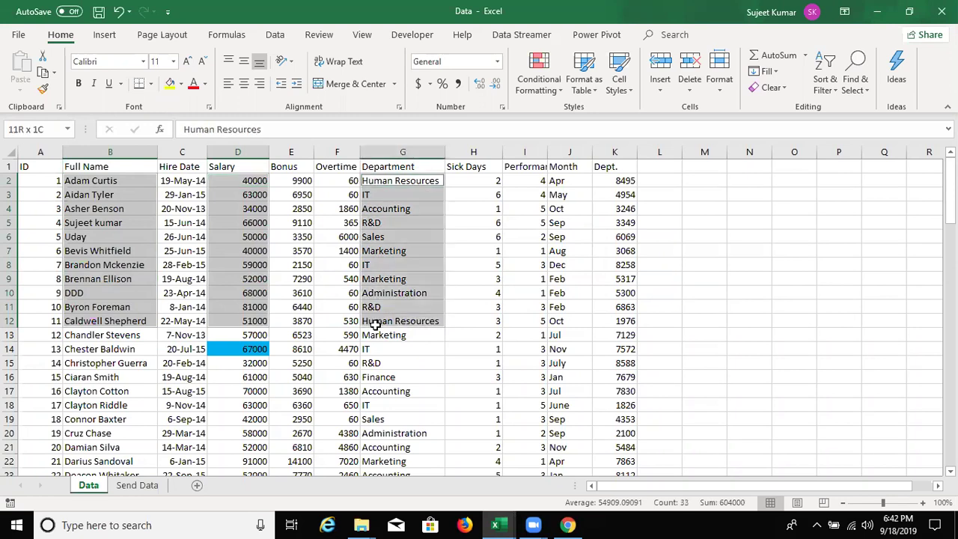
key("ctrl+c")
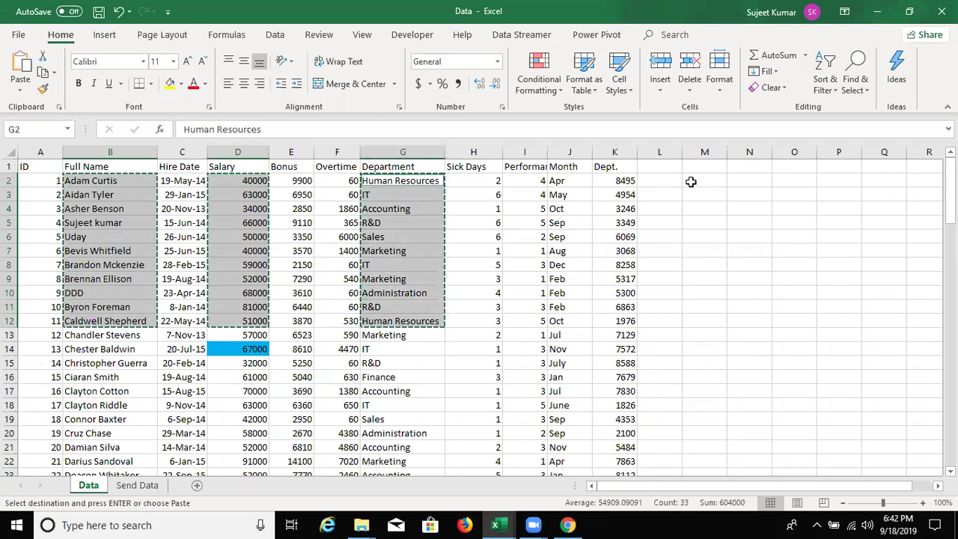
left_click(702, 179)
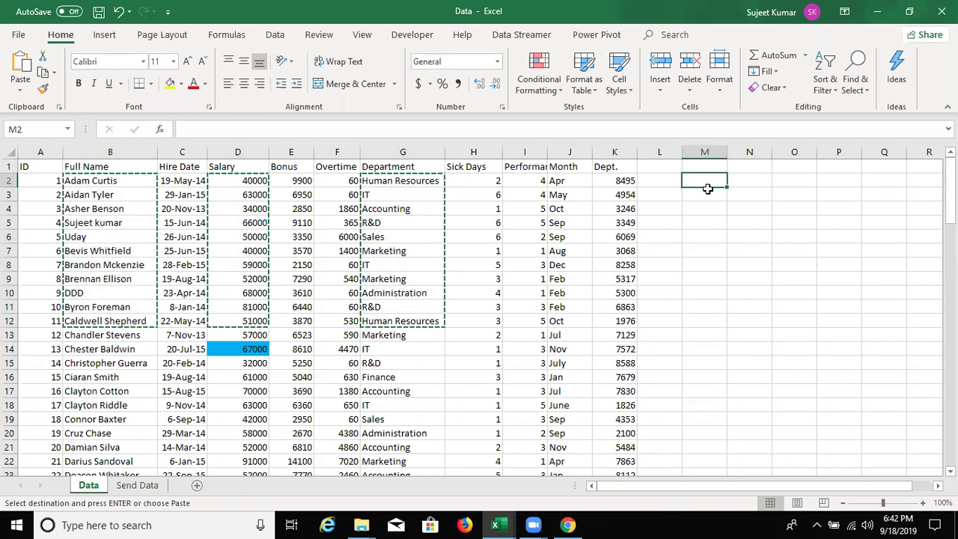
right_click(703, 180)
left_click(639, 295)
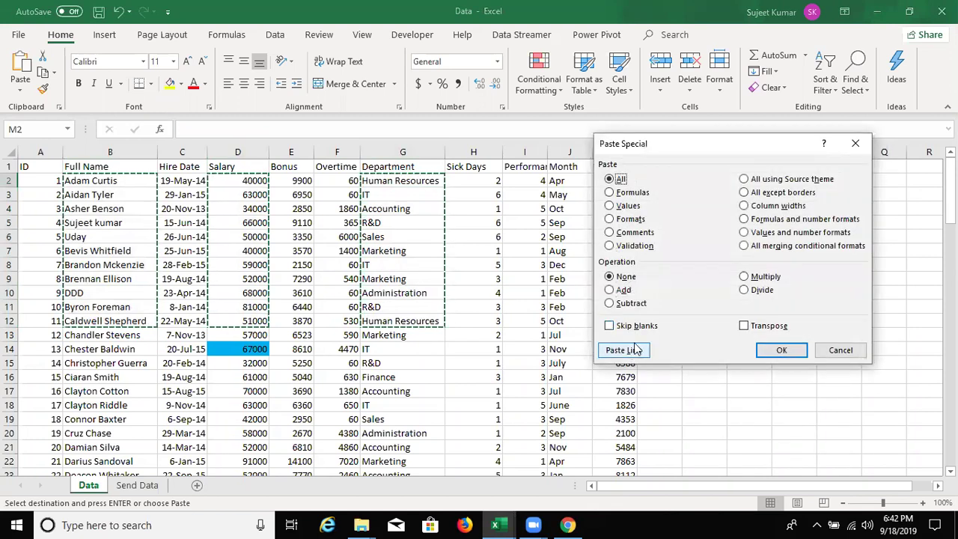
left_click(631, 349)
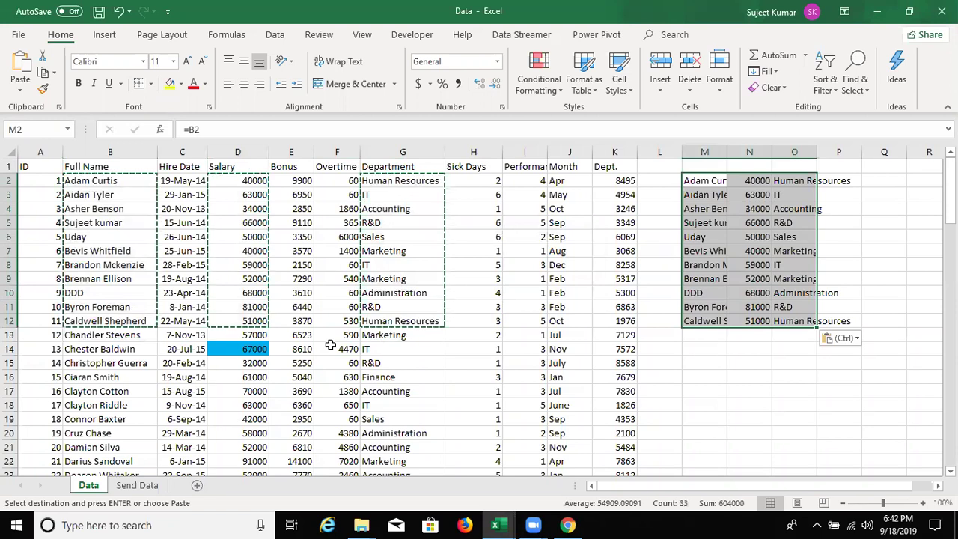
key("Delete")
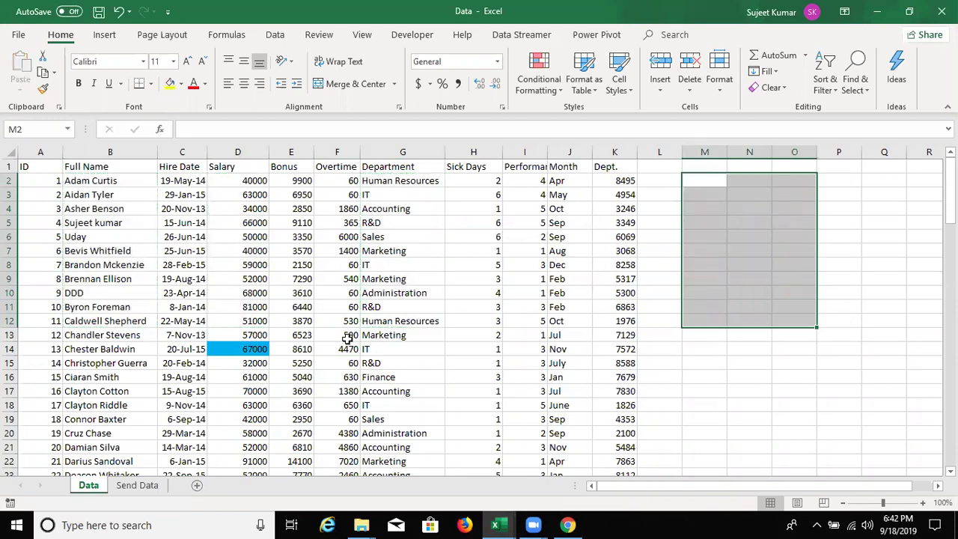
Step: Copy the Salary-to-Department block D1:G10 into A1 of a new workbook
left_click(512, 525)
left_click(373, 220)
left_click_drag(250, 167, 425, 306)
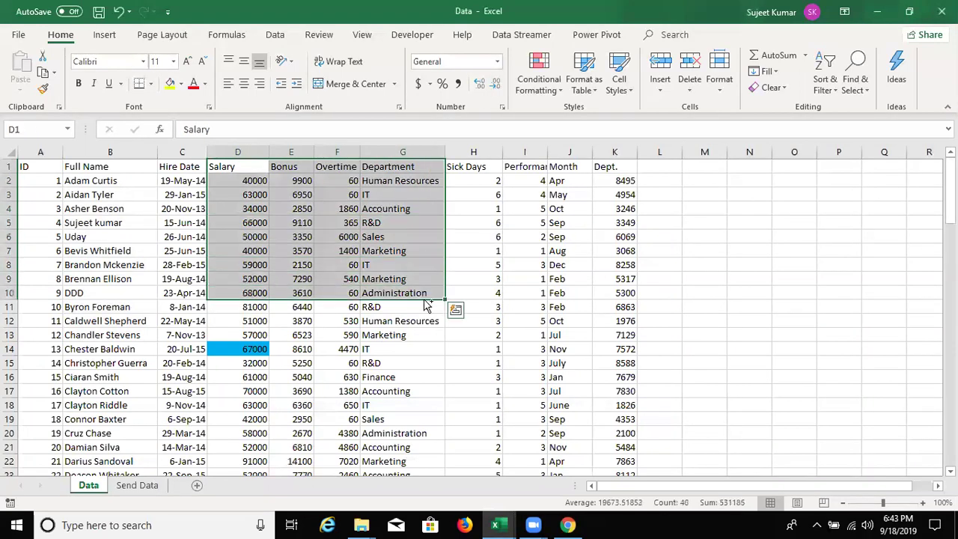
key("ctrl+c")
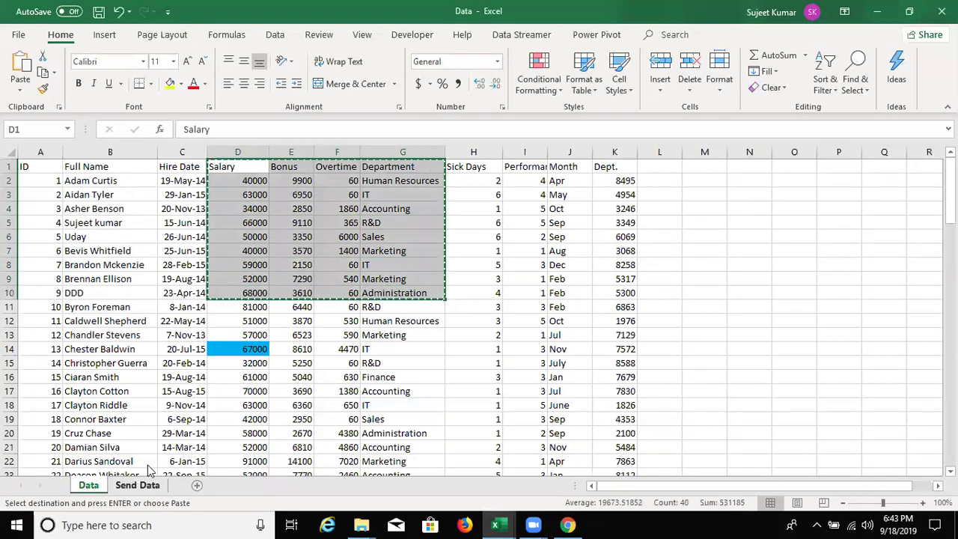
key("ctrl+n")
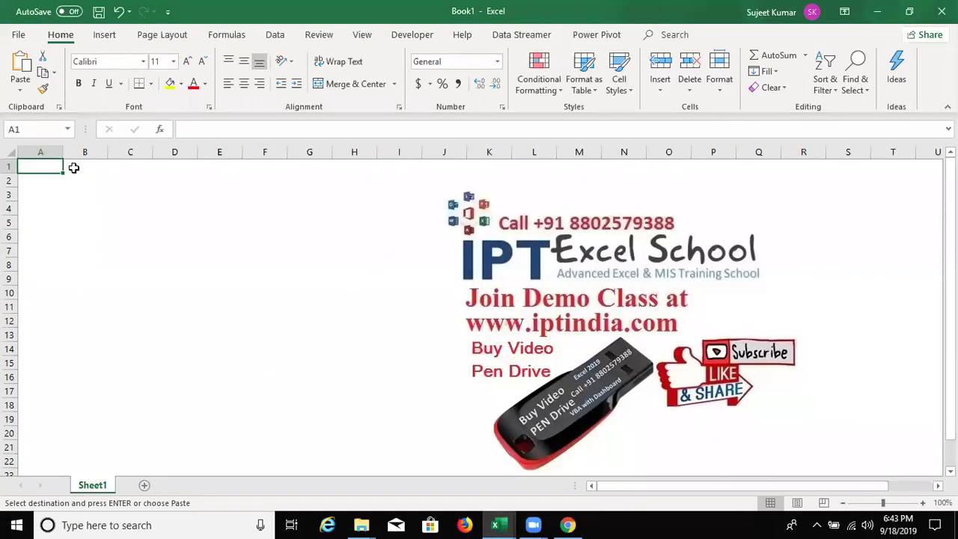
key("ctrl+v")
key("Escape")
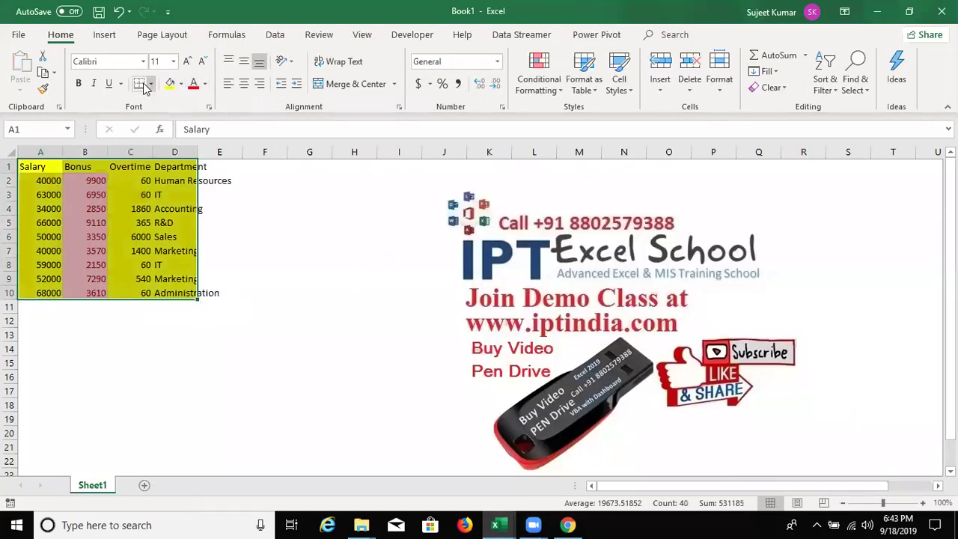
Step: Apply All Borders to A1:D10 and autofit the Department column width
left_click(150, 83)
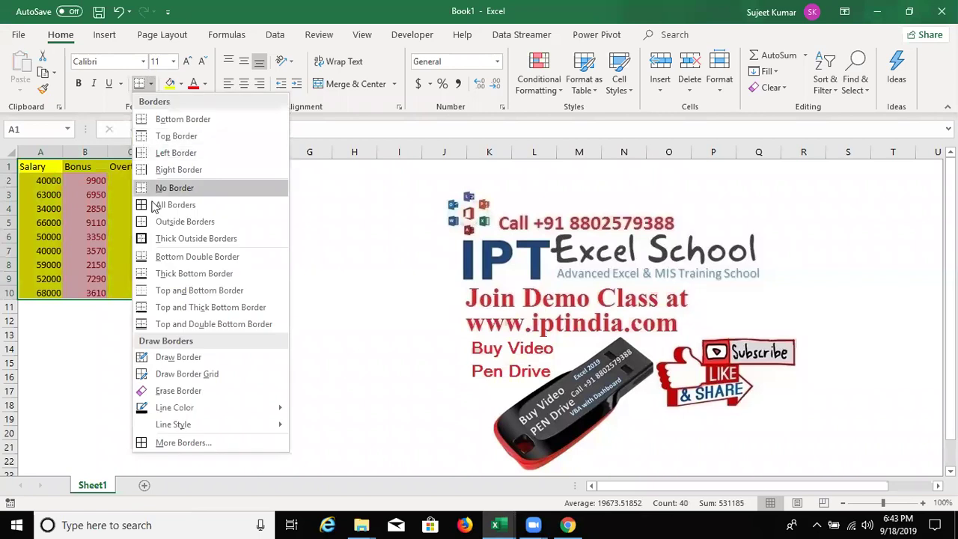
left_click(166, 205)
double_click(199, 152)
left_click(276, 265)
left_click(160, 224)
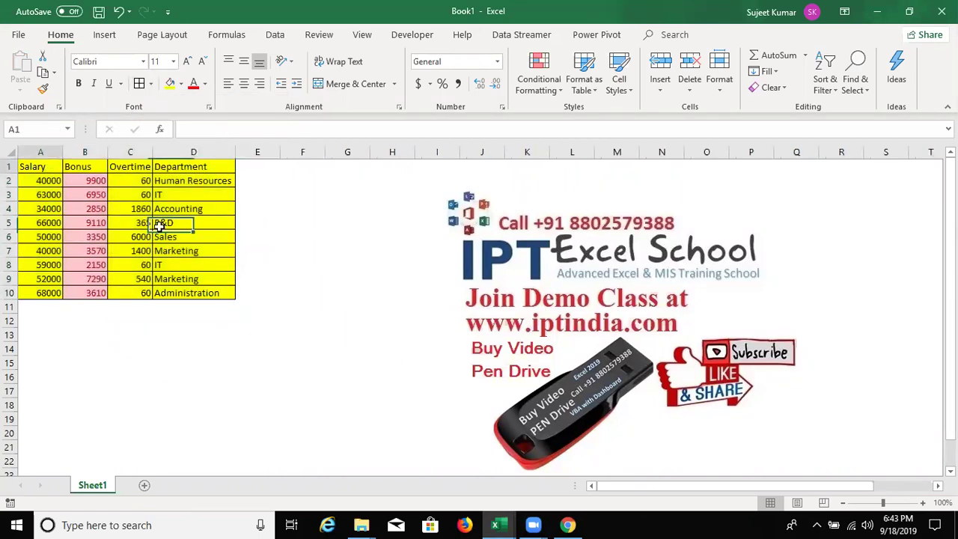
left_click_drag(159, 224, 194, 295)
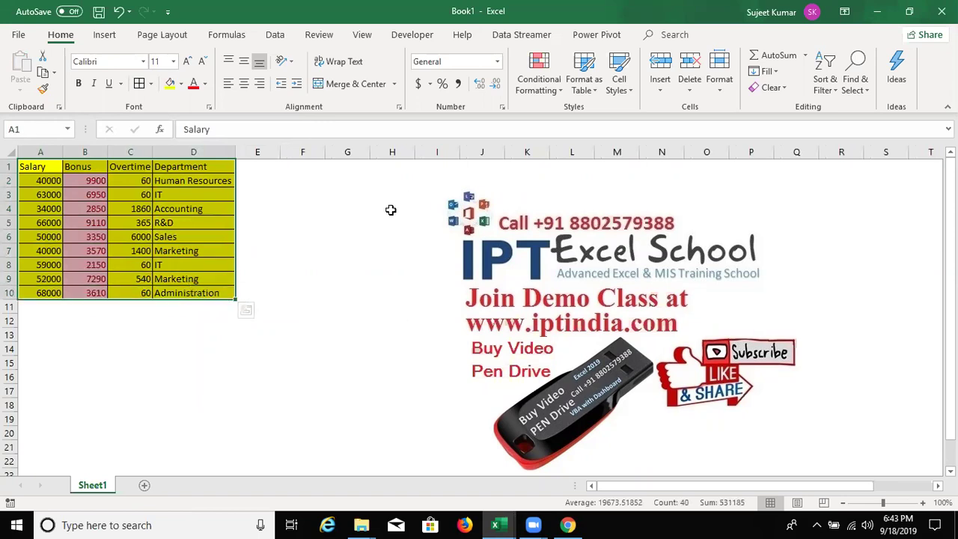
left_click_drag(153, 154, 152, 154)
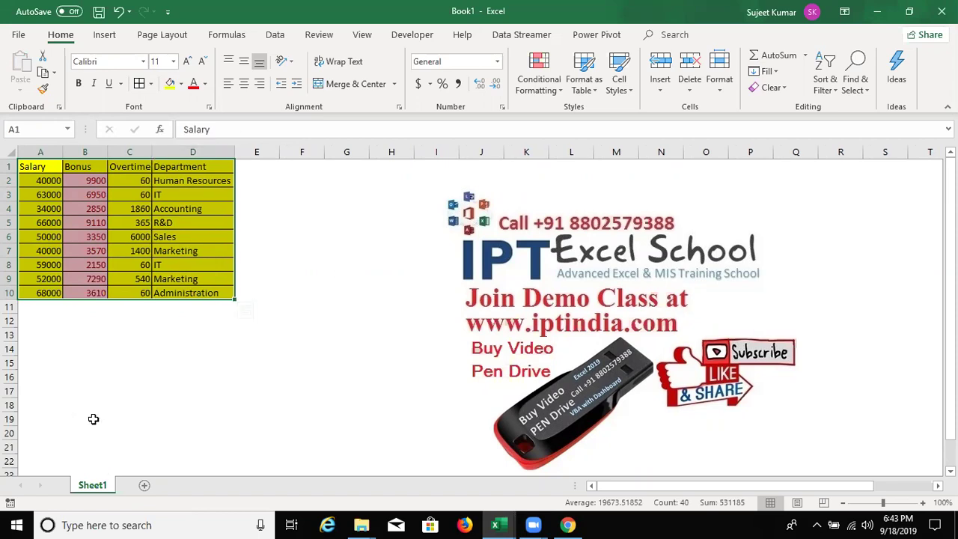
left_click_drag(93, 420, 255, 440)
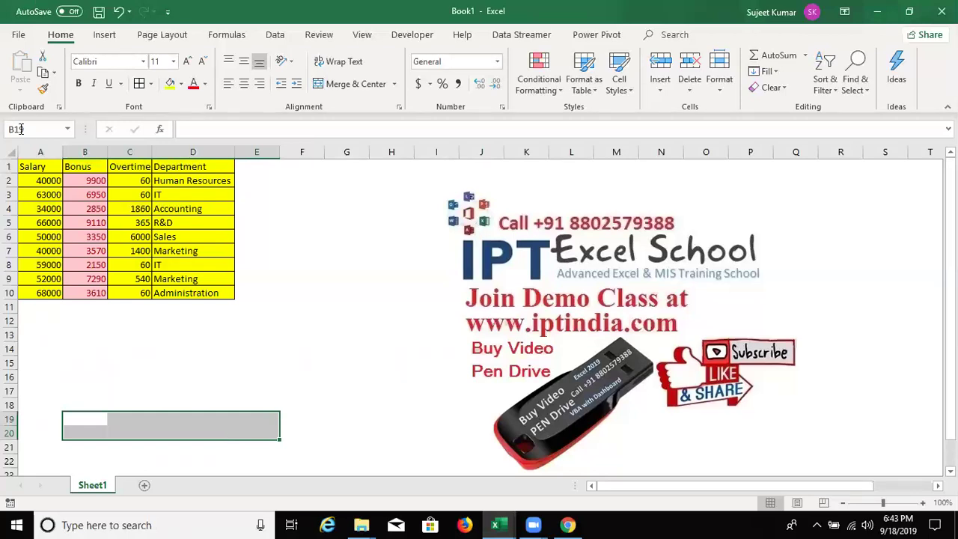
Step: Copy the bordered table A1:D10 and paste it at G1 as a Linked Picture
left_click(34, 153)
mouse_move(33, 165)
left_mouse_down()
mouse_move(143, 220)
mouse_move(188, 280)
mouse_move(183, 290)
left_mouse_up()
key("ctrl+c")
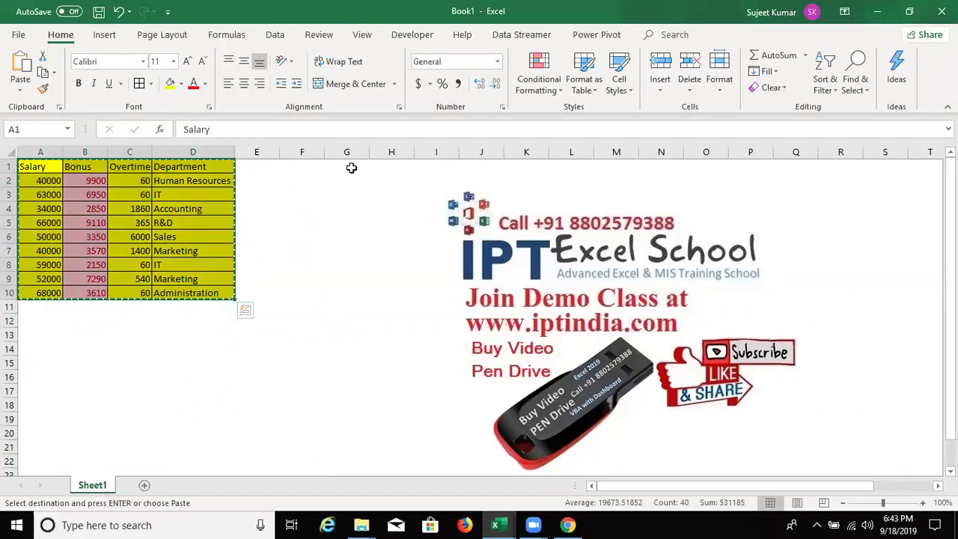
left_click(349, 166)
right_click(353, 174)
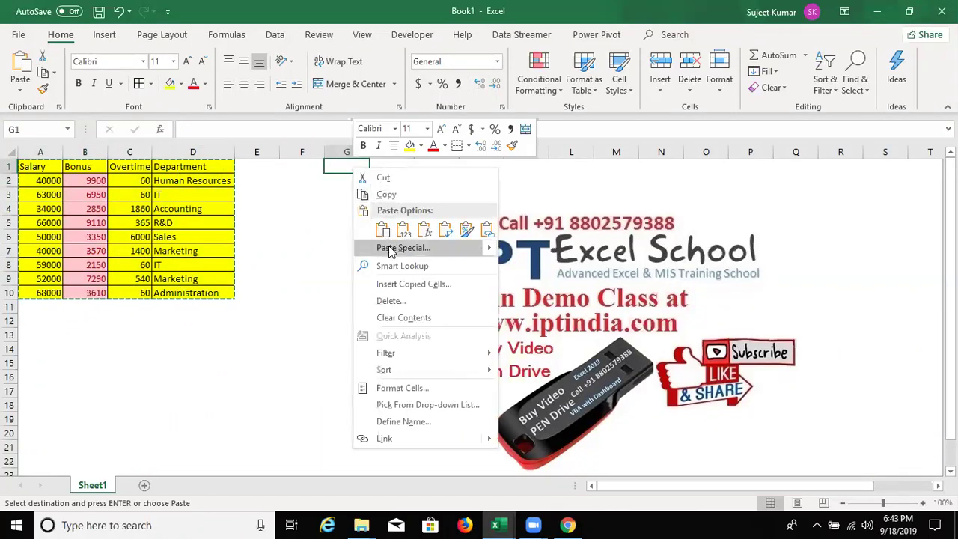
key("Return")
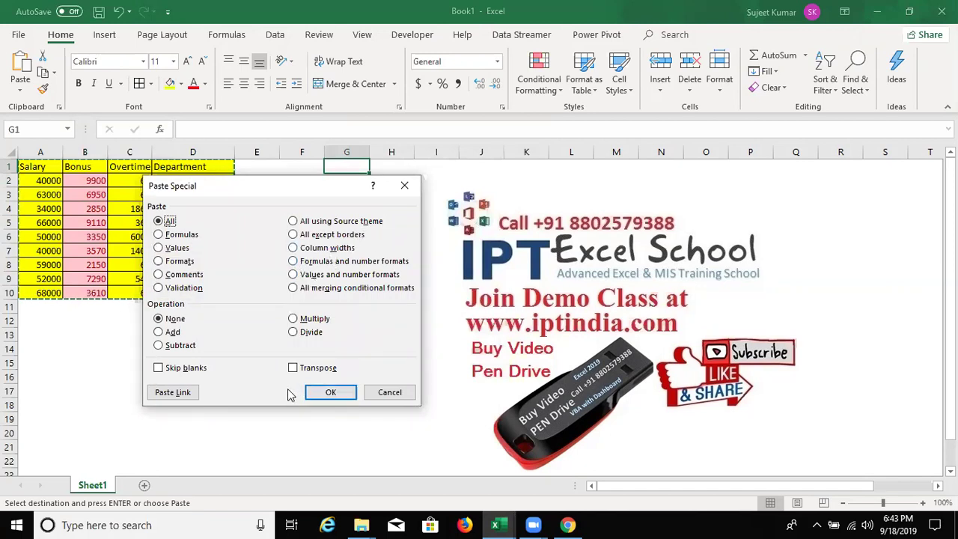
key("Escape")
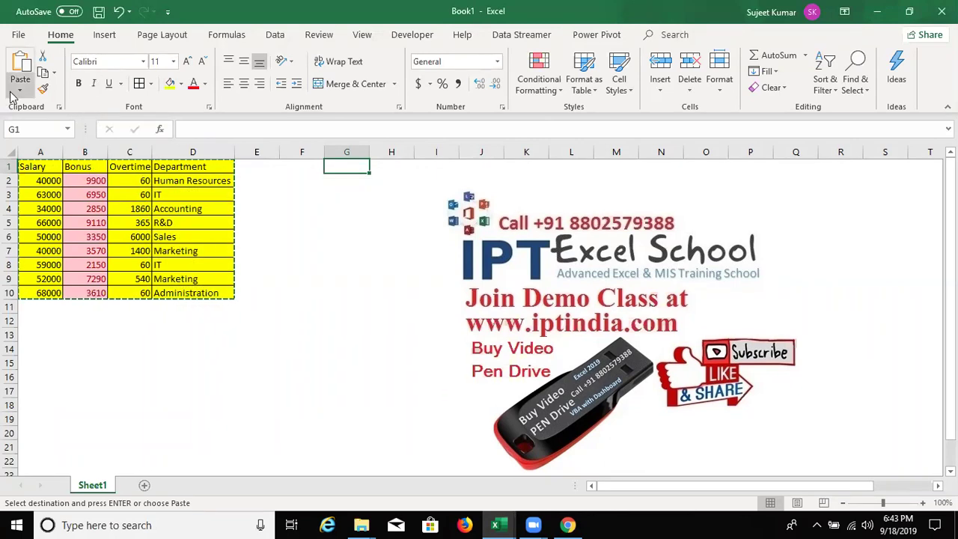
left_click(20, 90)
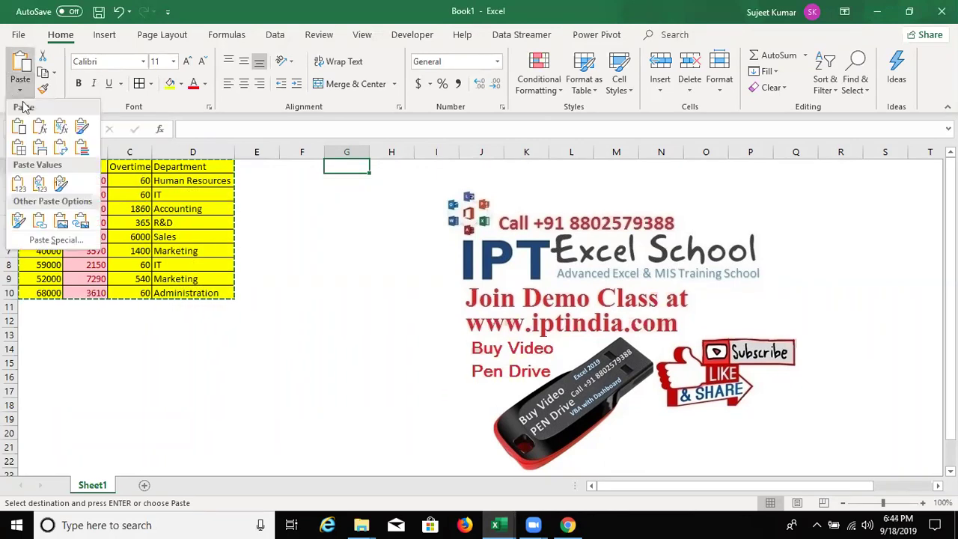
left_click(80, 223)
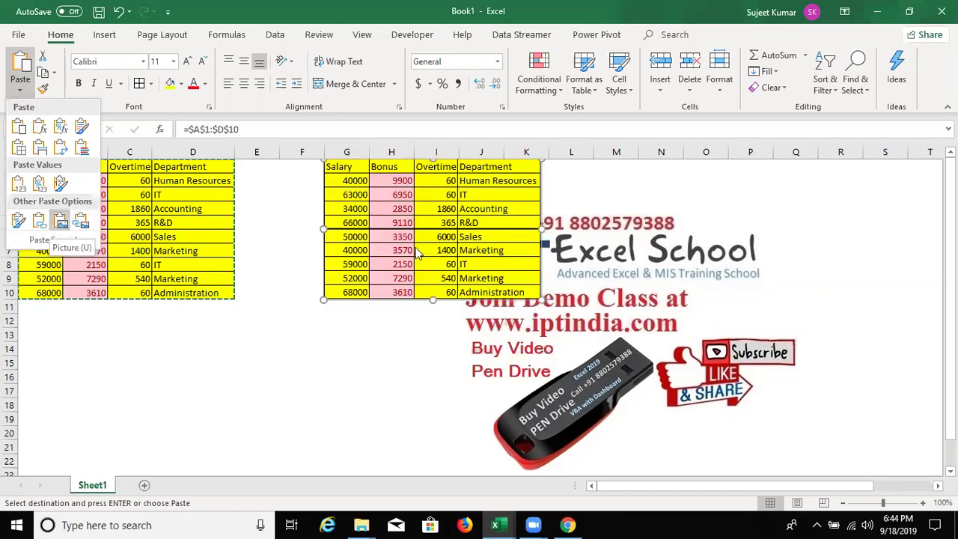
Step: Shrink the linked table picture to about 1.7" by 2.63" and place it beside the table near F5
key("u")
left_click_drag(408, 250, 364, 304)
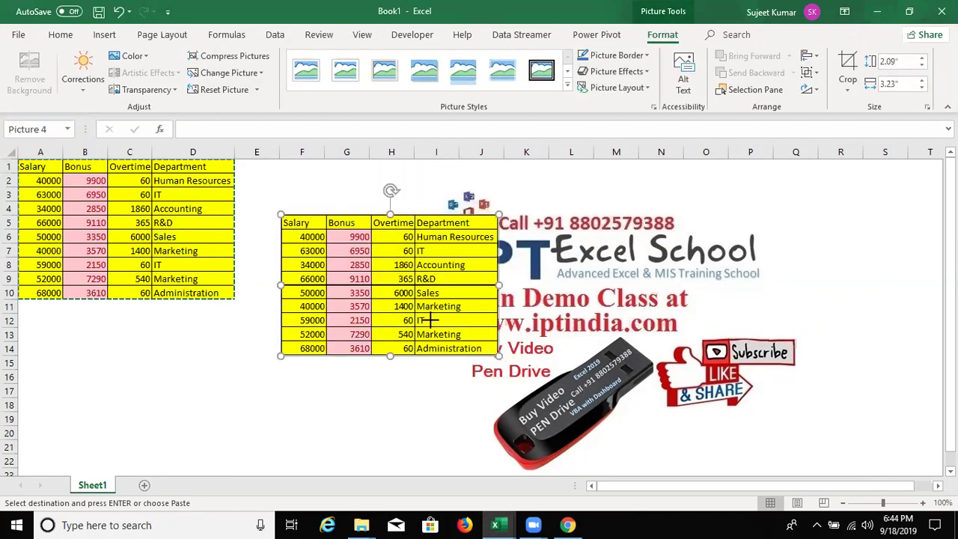
mouse_move(499, 356)
left_mouse_down()
mouse_move(437, 315)
mouse_move(537, 384)
mouse_move(506, 361)
left_mouse_up()
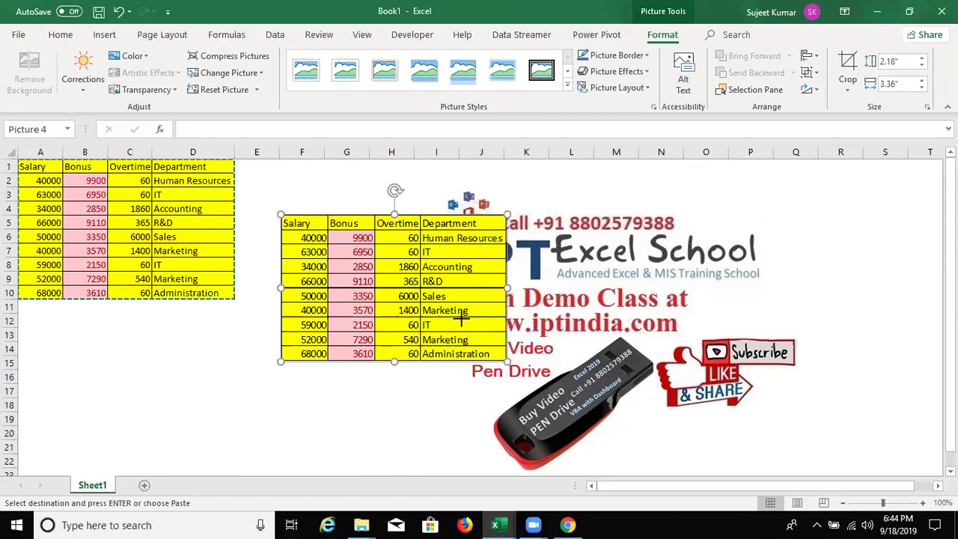
left_click_drag(462, 319, 458, 330)
left_click_drag(390, 288, 371, 253)
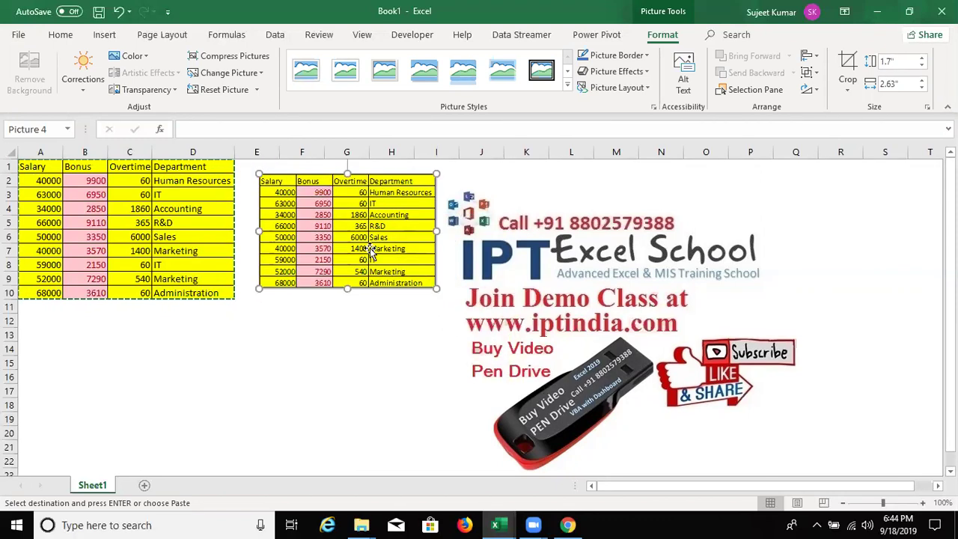
Step: Fill the R&D cell D5 green, then reselect the linked picture to check it
left_click(189, 222)
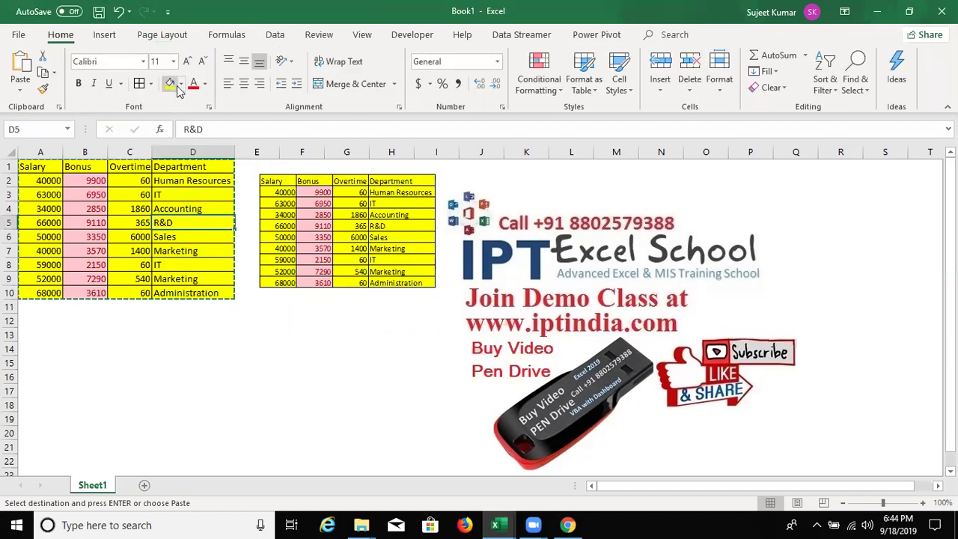
left_click(180, 84)
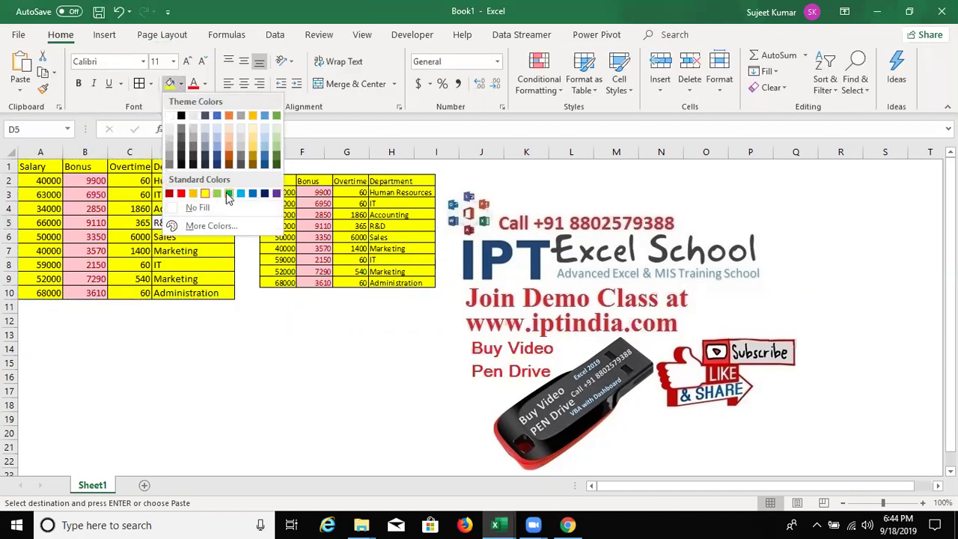
left_click(229, 194)
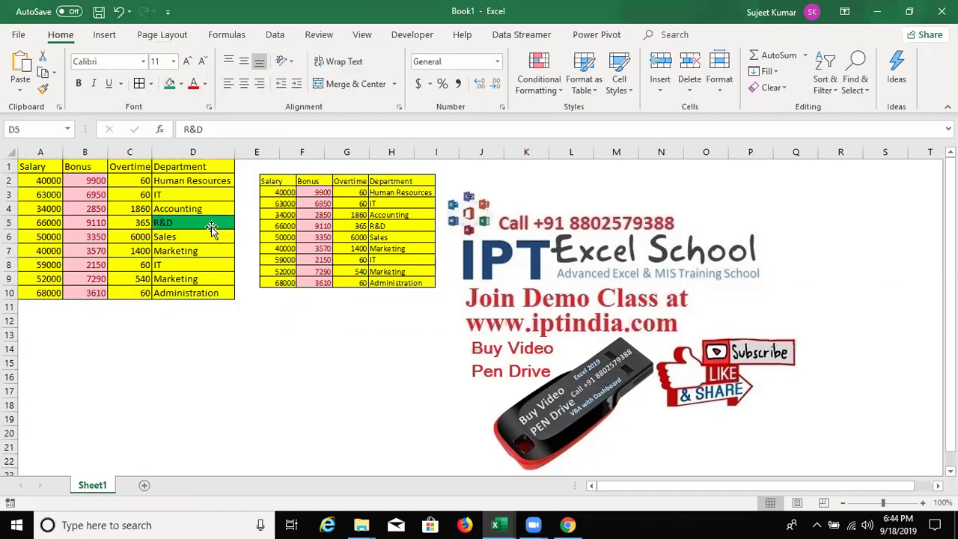
left_click(395, 246)
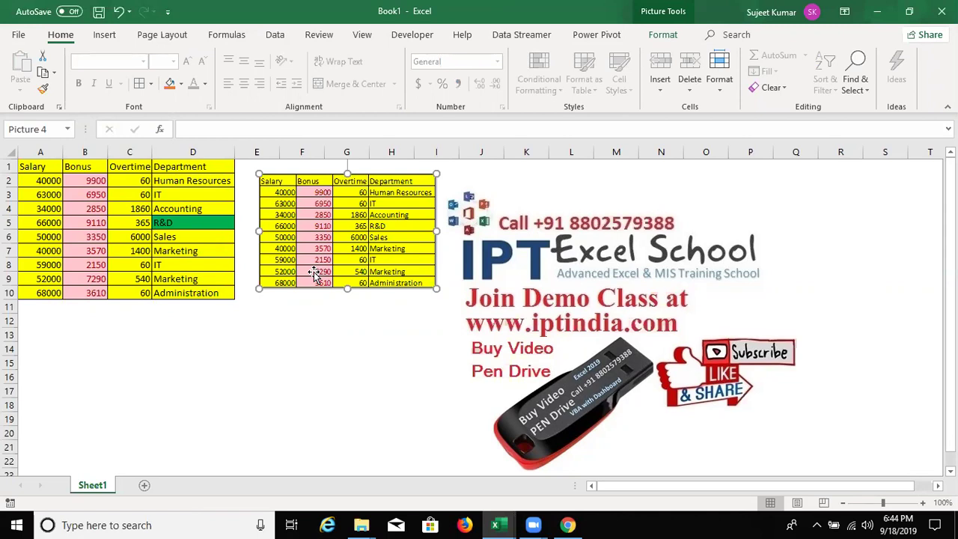
Step: Delete the old snapshot and paste the salary table A1:D10 as a linked picture
key("Delete")
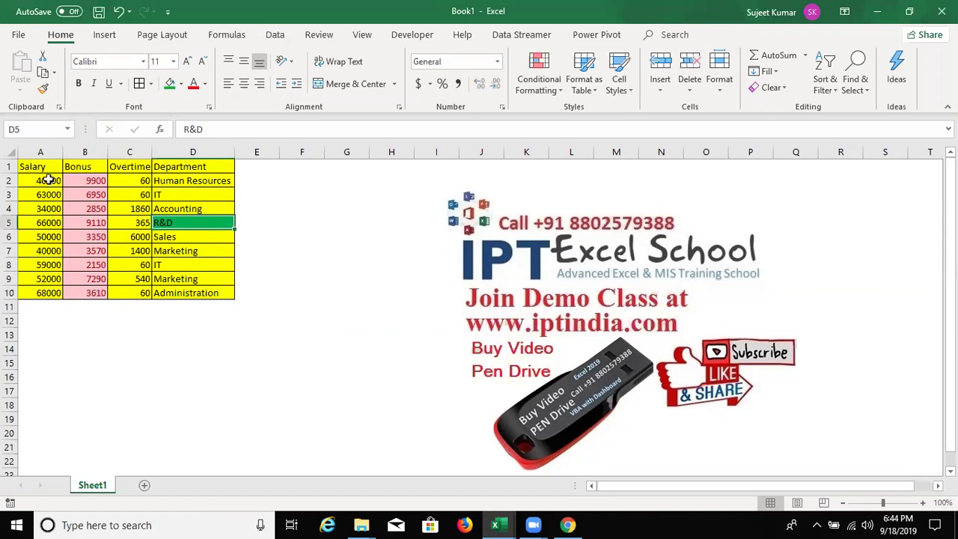
left_click_drag(34, 168, 197, 288)
key("ctrl+c")
left_click(346, 179)
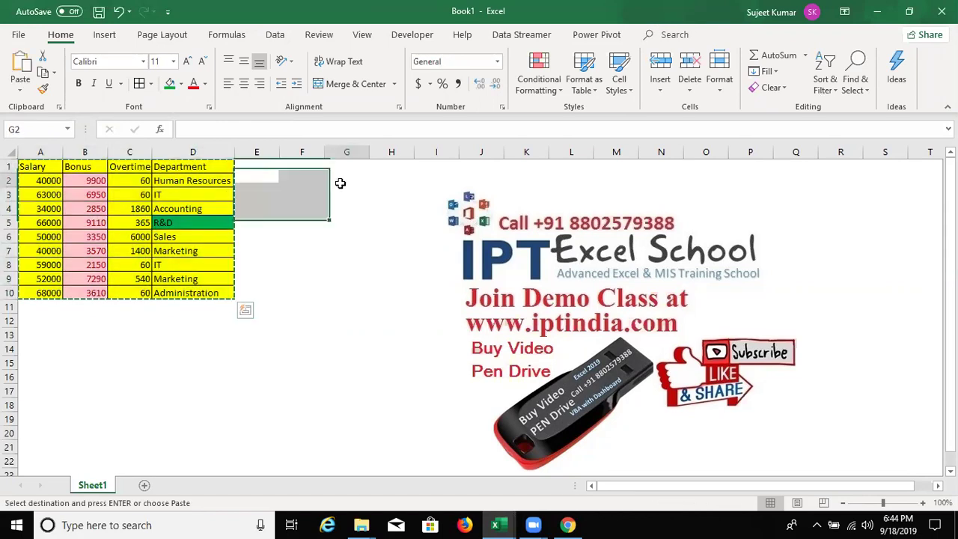
left_click(20, 89)
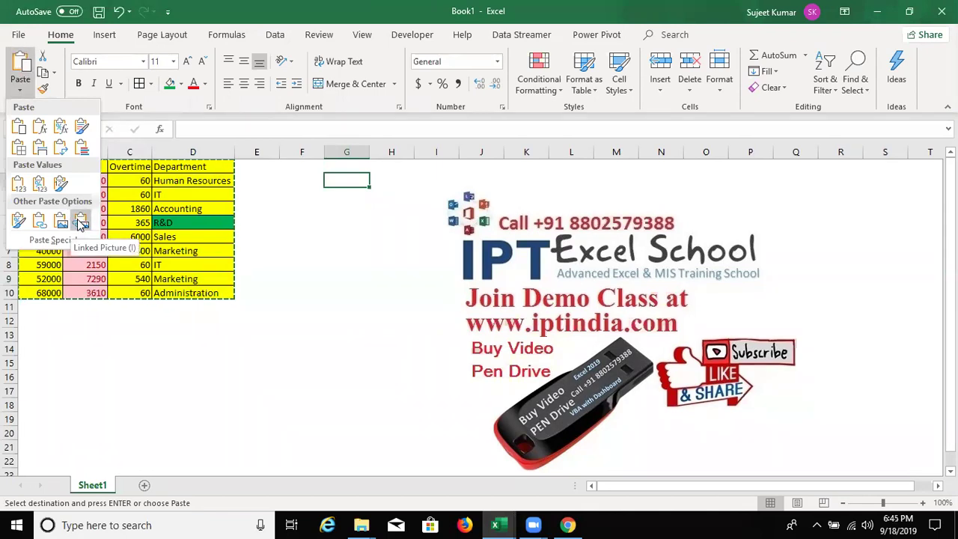
left_click(81, 224)
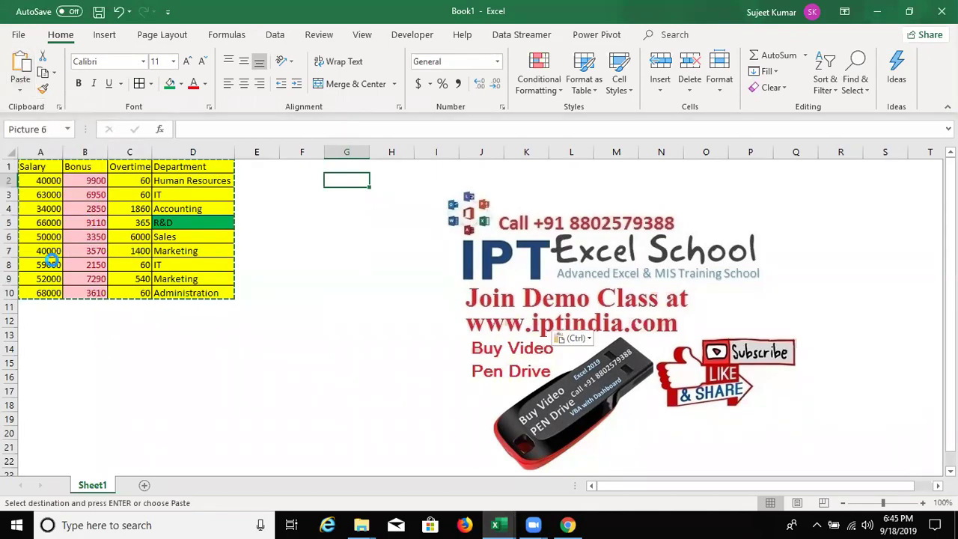
Step: Move the linked picture beside the table and enlarge it to span columns E to K
left_click_drag(354, 230, 323, 238)
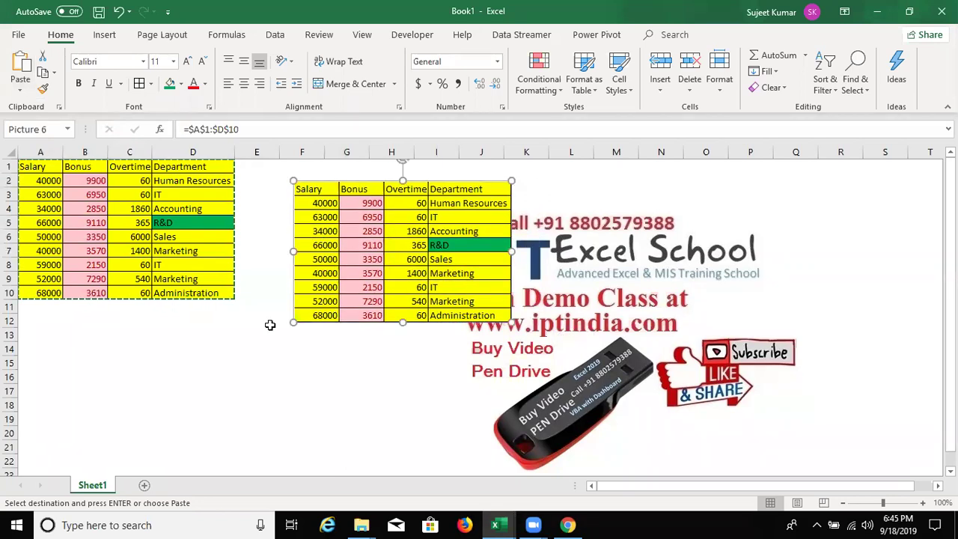
mouse_move(510, 317)
left_mouse_down()
mouse_move(332, 205)
mouse_move(431, 322)
mouse_move(400, 301)
left_mouse_up()
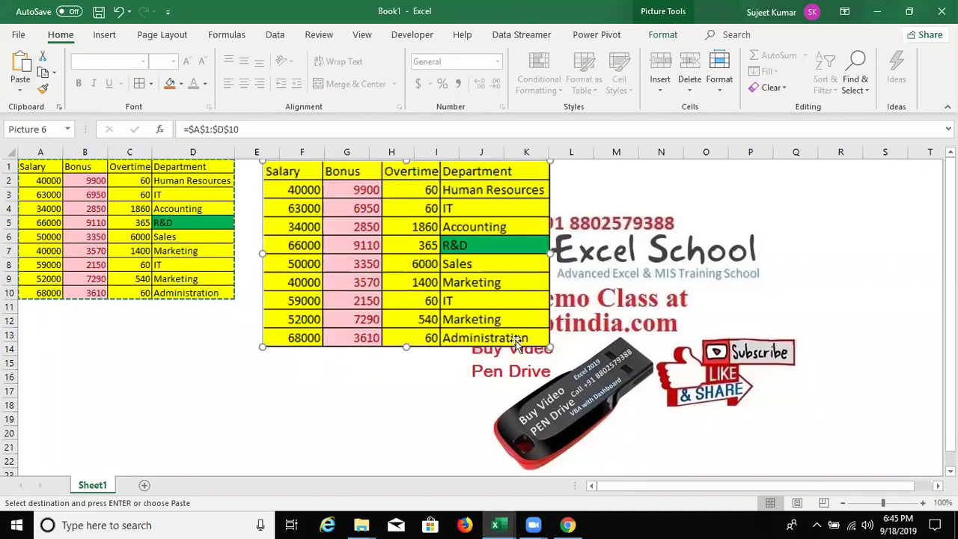
left_click(206, 269)
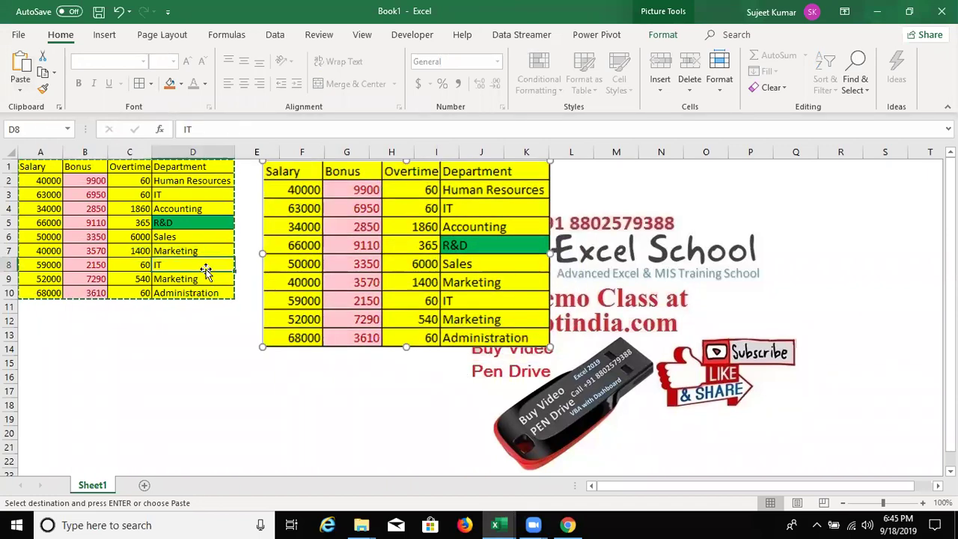
Step: Fill the IT department cell D8 with orange
left_click(181, 84)
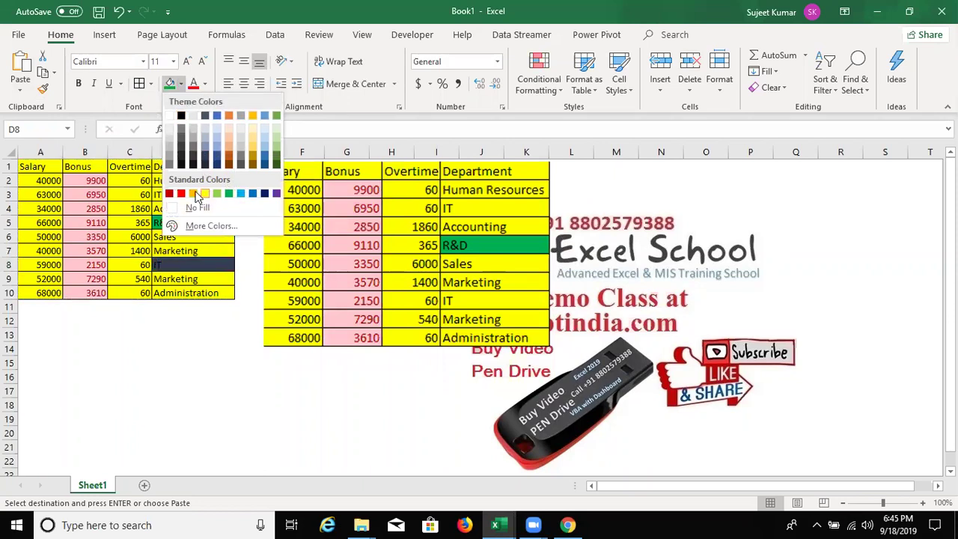
left_click(193, 190)
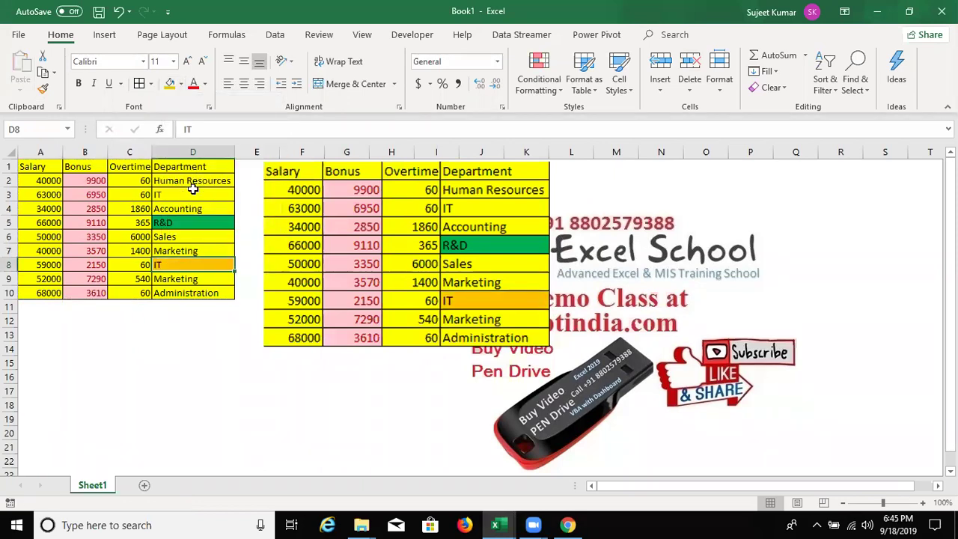
left_click(129, 206)
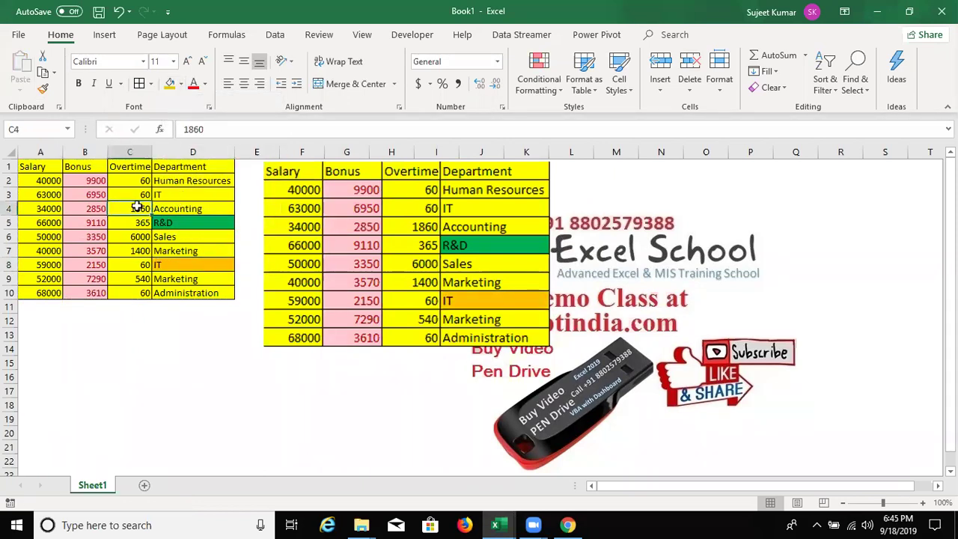
Step: Change C2's overtime to 500 and check the linked picture shows it
left_click(127, 182)
type("500")
key("Return")
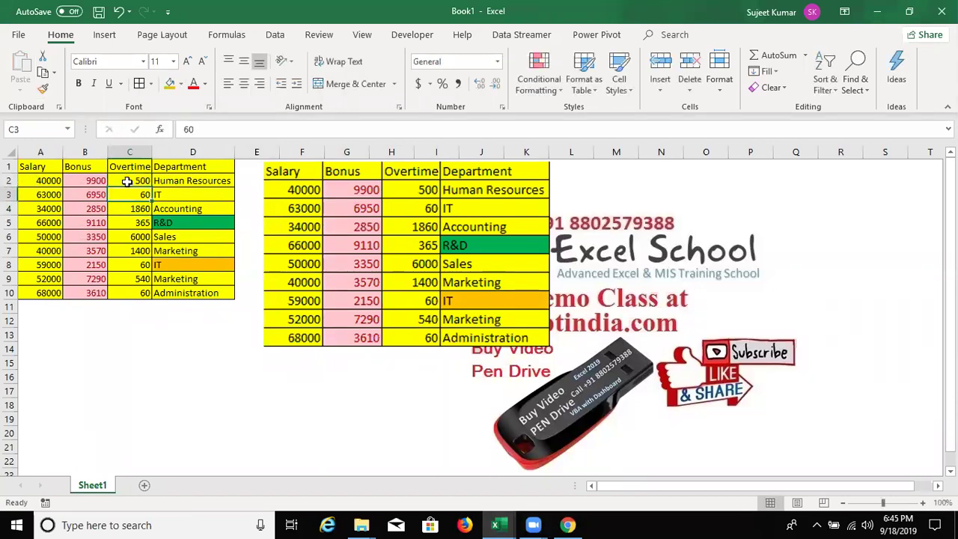
left_click(460, 181)
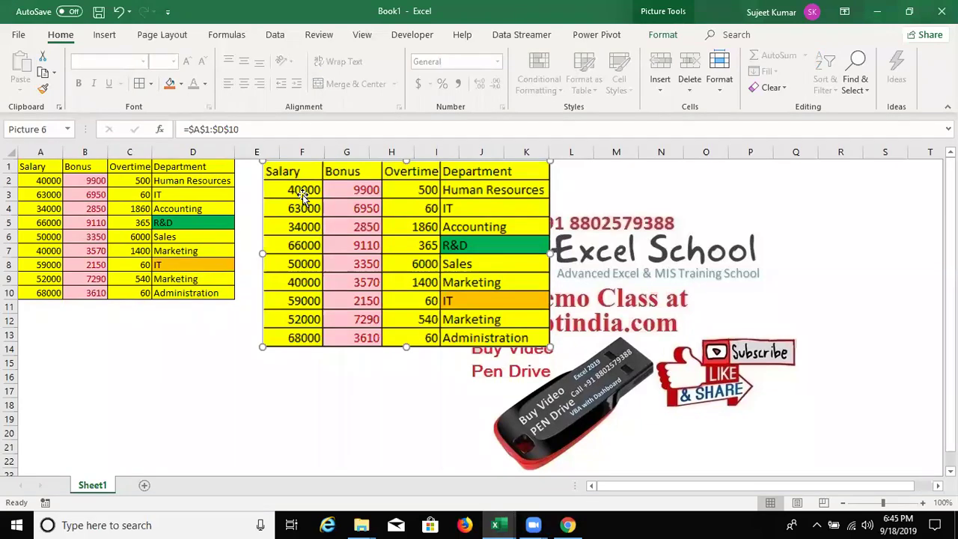
Step: Enter 86568, 25214, 3552 and IT in A11:D11, then check the linked picture's range
left_click(32, 308)
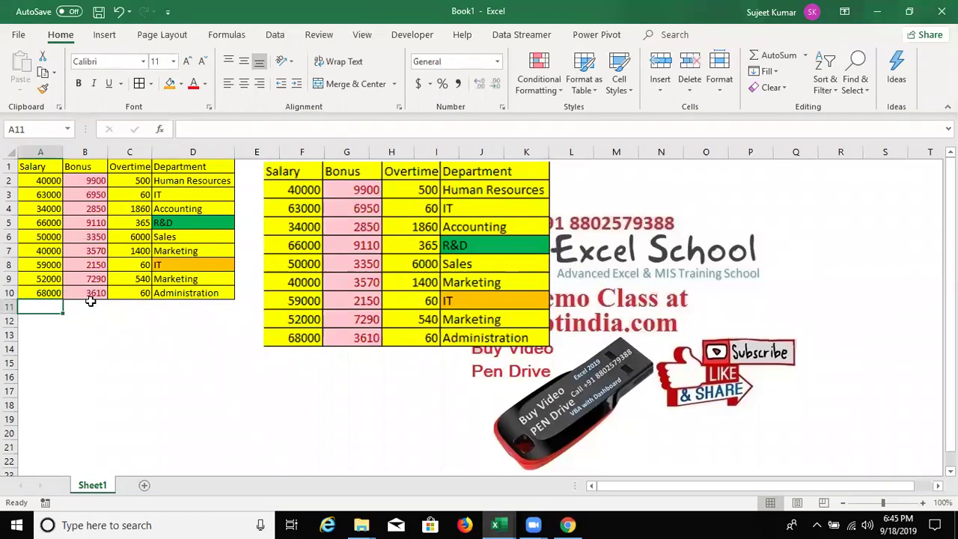
type("86568.")
key("BackSpace")
key("Tab")
type("25214")
key("Tab")
type("3552")
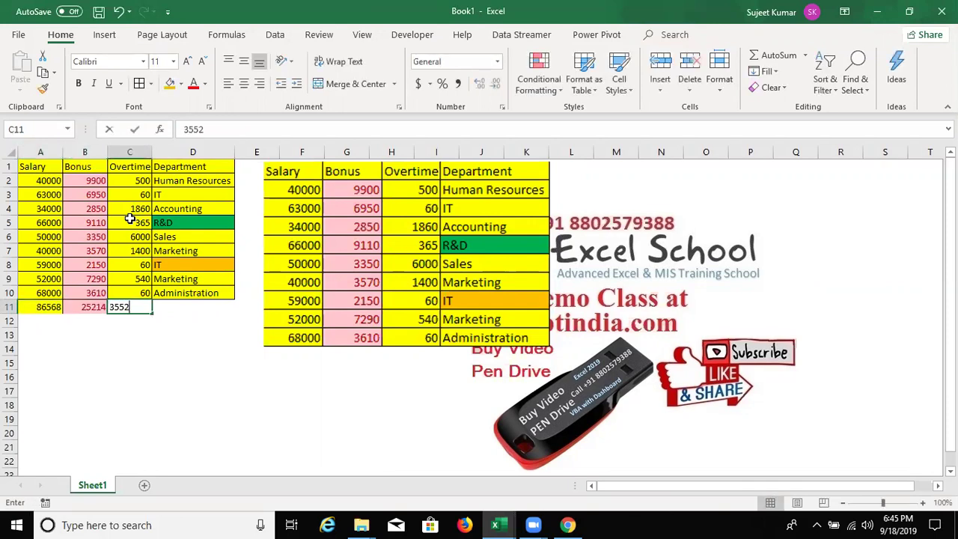
key("Tab")
type("I")
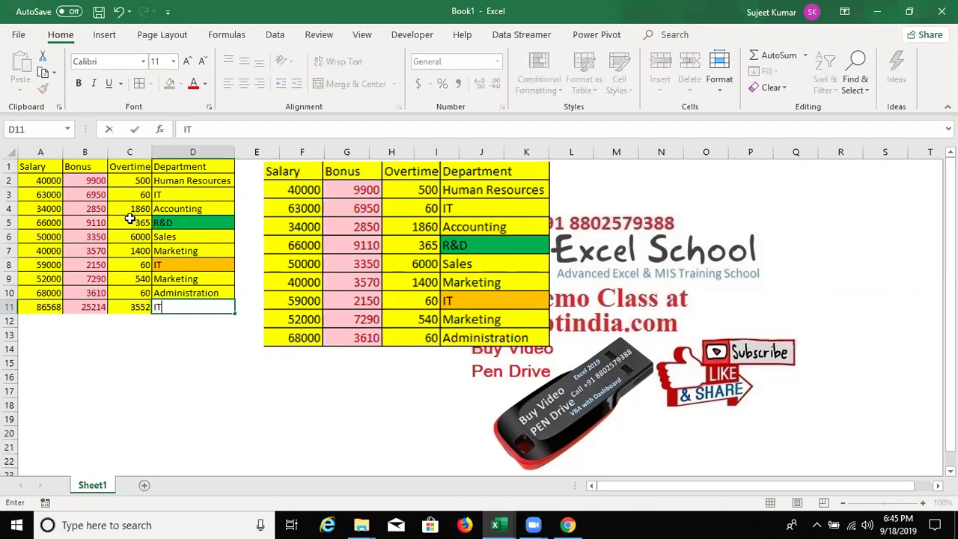
type("T")
key("Return")
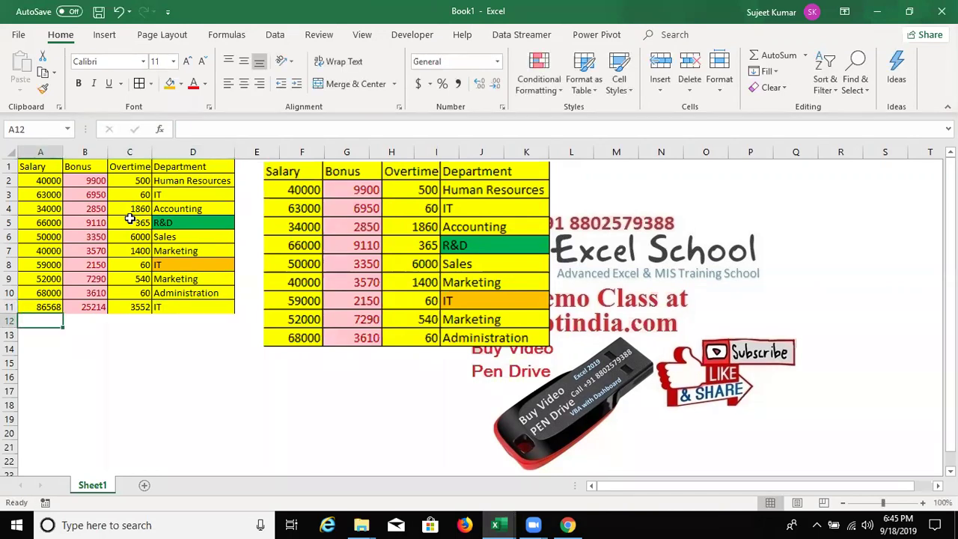
left_click(389, 341)
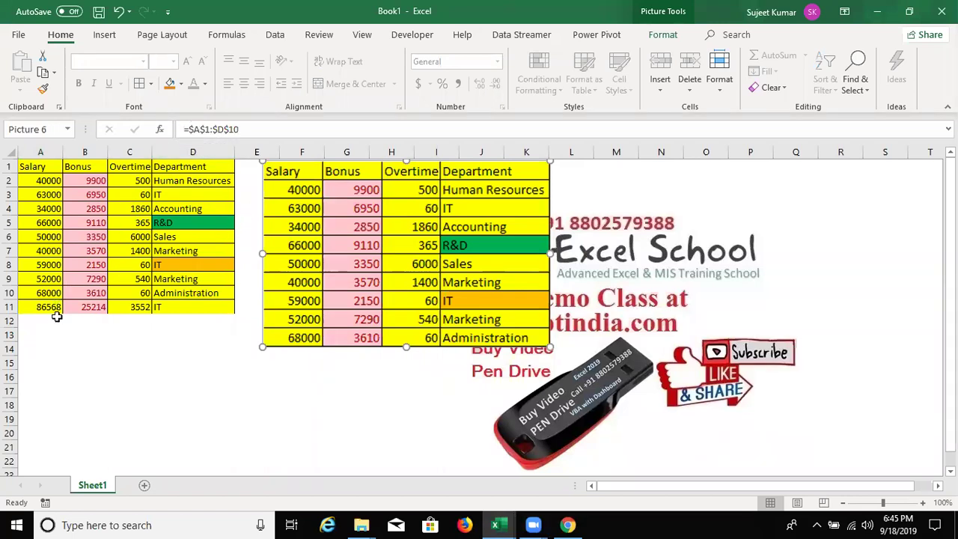
Step: Edit the linked picture's range so it ends at row 11 (A1:D11)
left_click(240, 131)
key("BackSpace")
type("1")
key("Return")
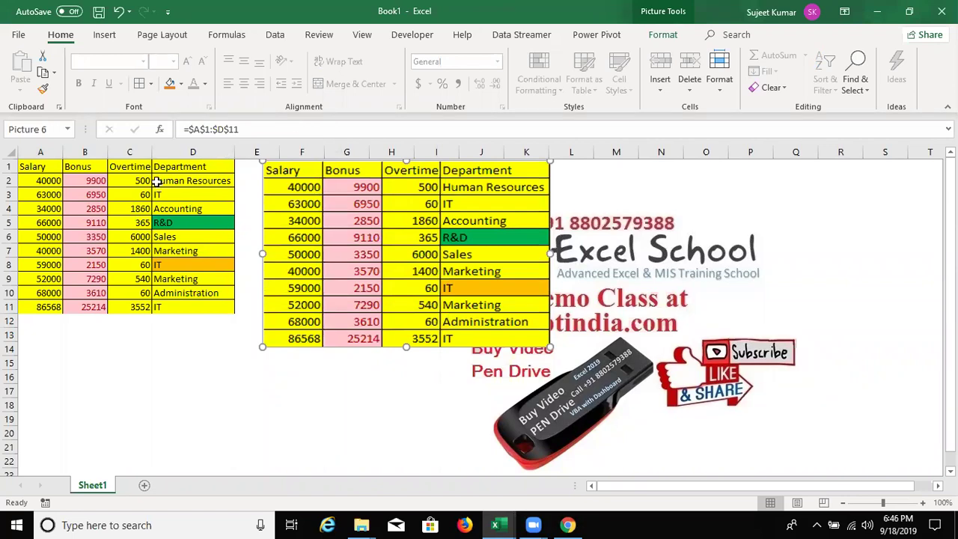
Step: Select A1:D11, try moving the picture and cancel, then jump to its source range
left_click(34, 164)
left_click_drag(54, 183, 210, 303)
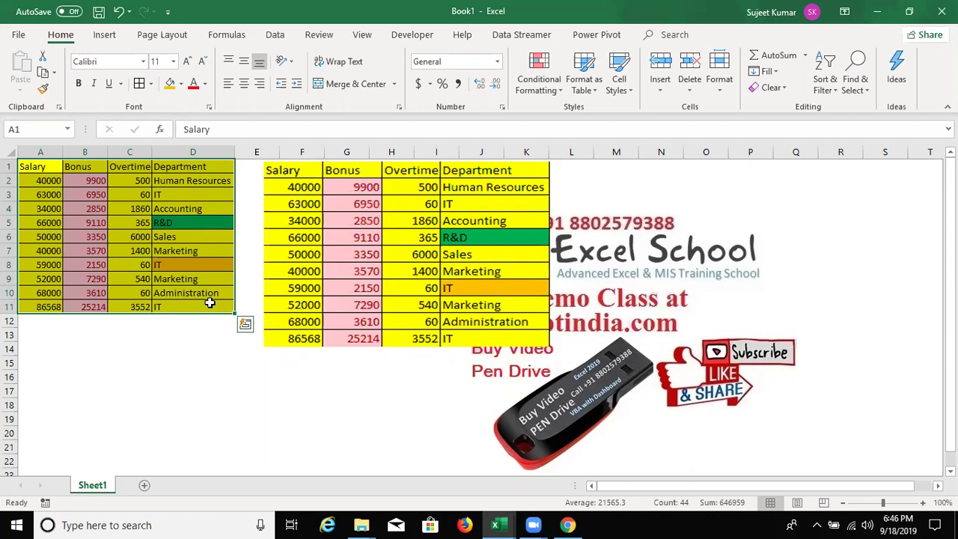
left_click_drag(314, 286, 391, 300)
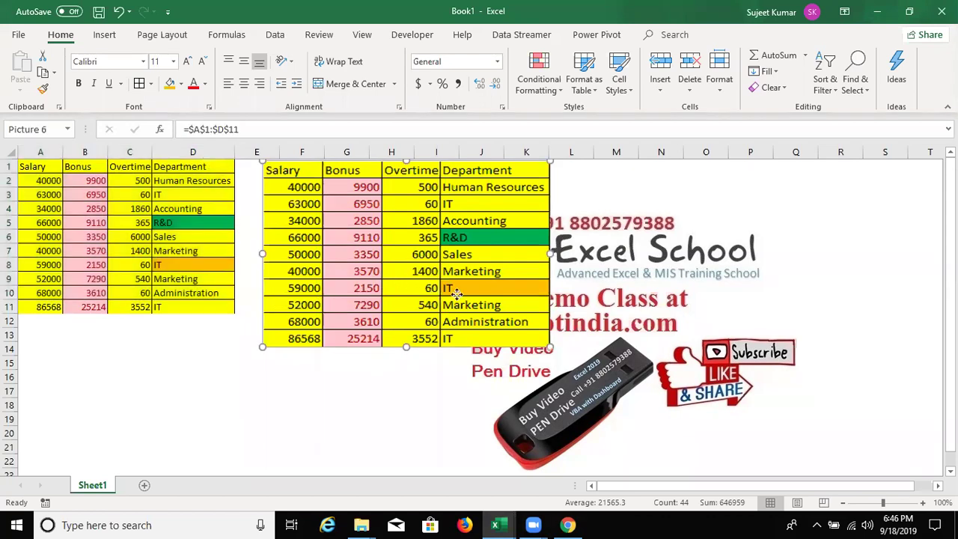
key("Escape")
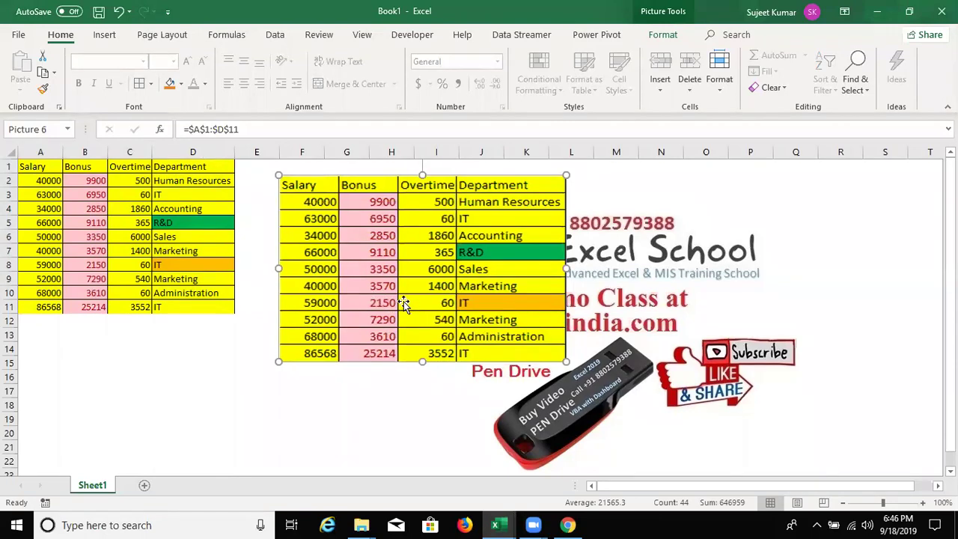
double_click(403, 302)
Step: Delete the linked picture and fill cell G4 with orange
key("Delete")
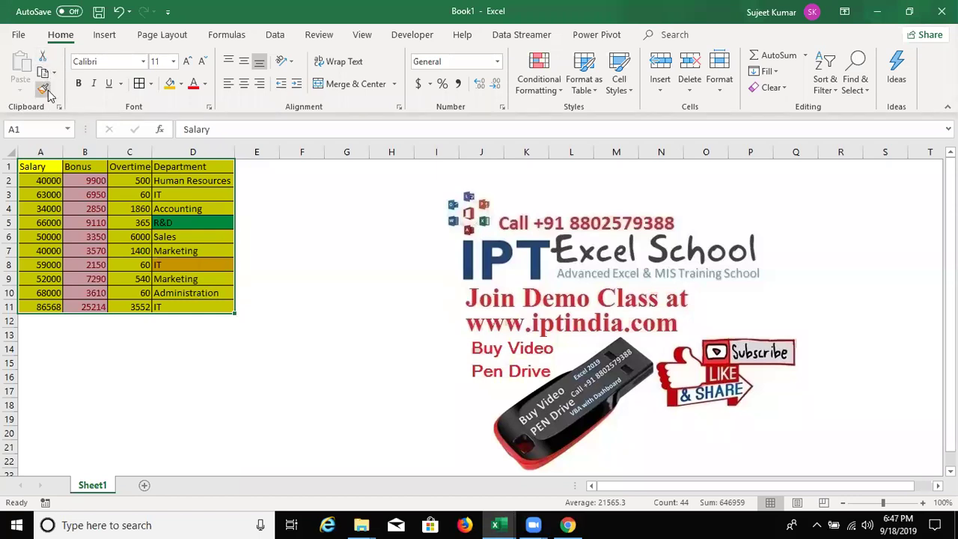
left_click(333, 207)
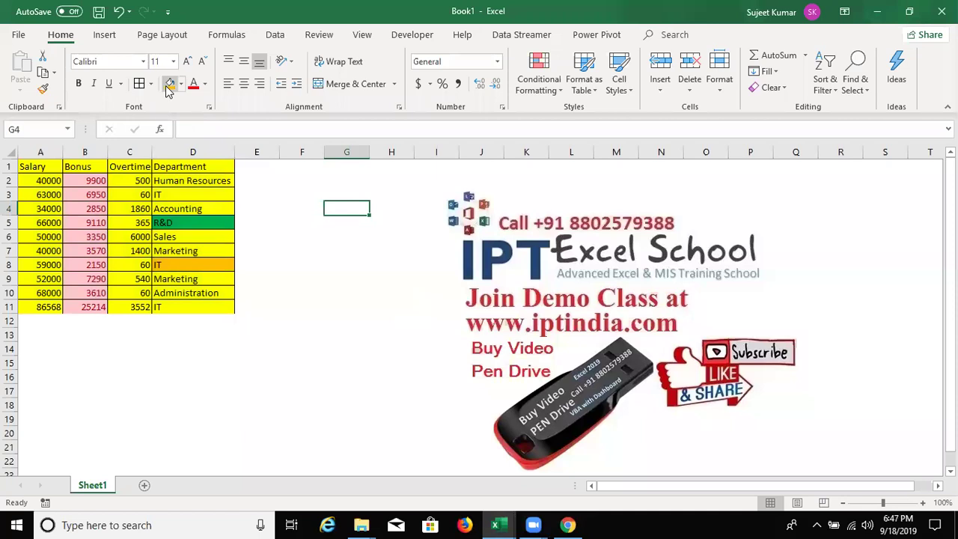
left_click(170, 83)
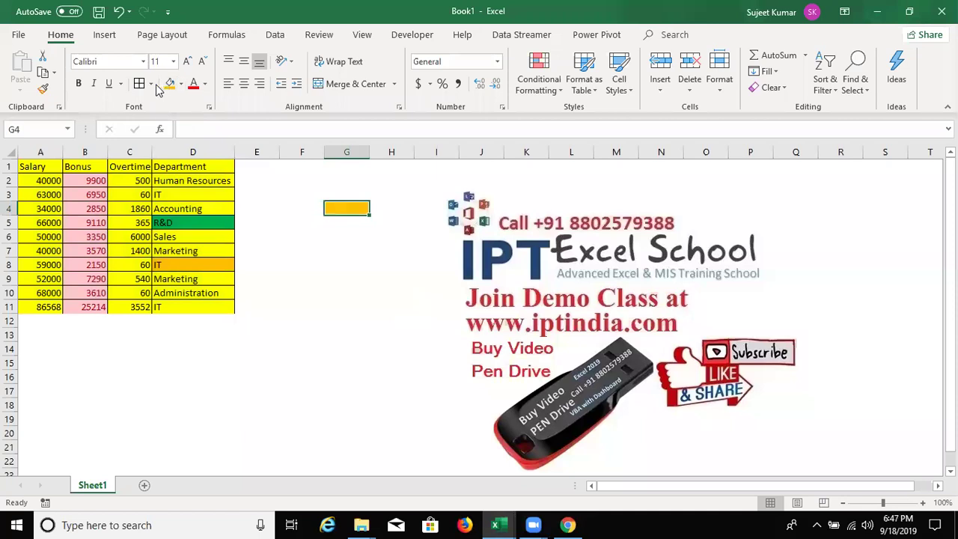
Step: Copy G4's orange fill with Format Painter onto F12 and H11
left_click(42, 90)
left_click(293, 322)
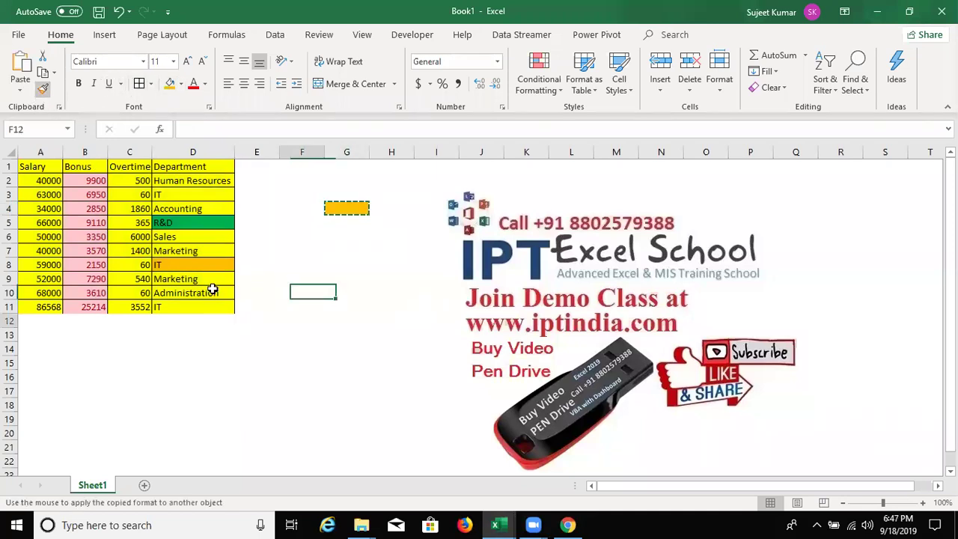
left_click(352, 208)
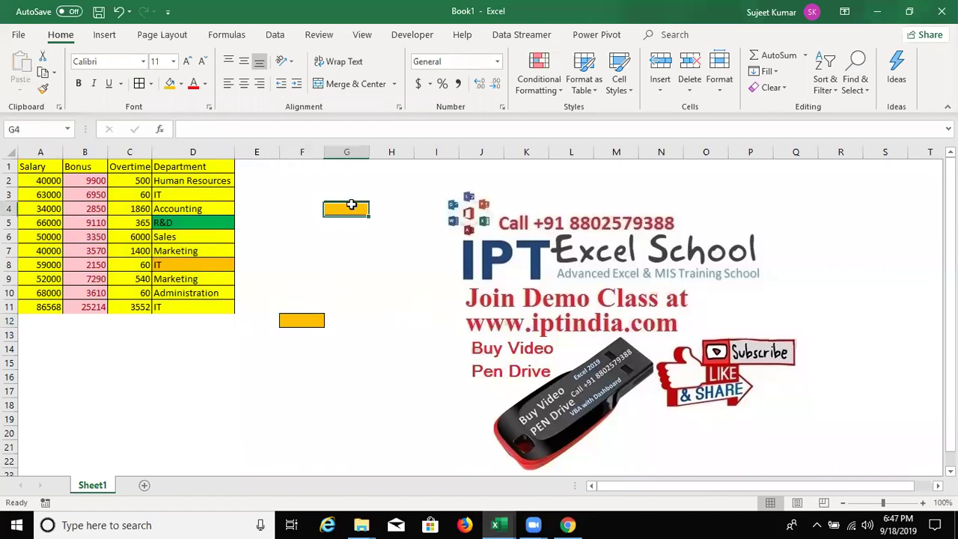
left_click(42, 89)
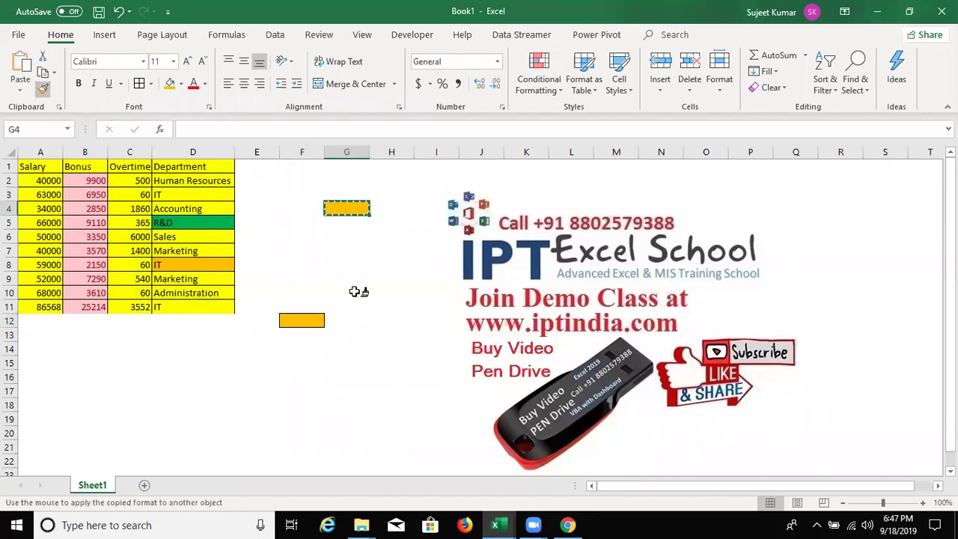
left_click(380, 307)
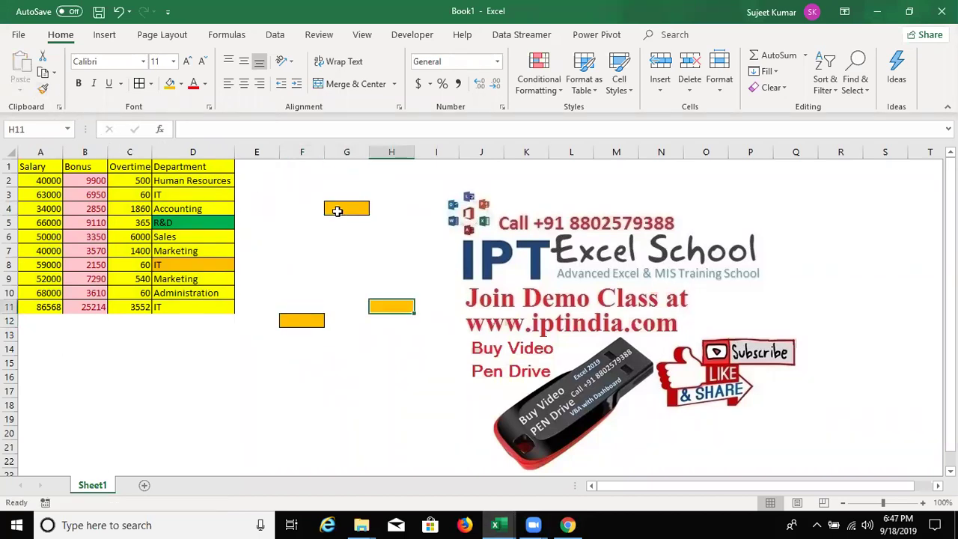
Step: Paint orange fill onto D16:E16, D19:F19, B17, B15, D13:E13, E14, F15, G17:G19, C20:E20, C19, C17:E18
left_click(42, 88)
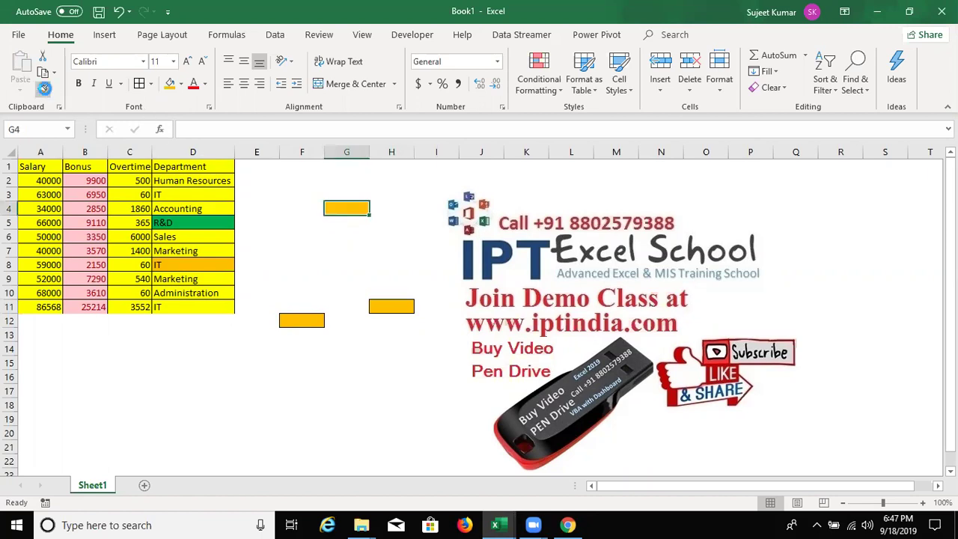
left_click_drag(224, 377, 266, 377)
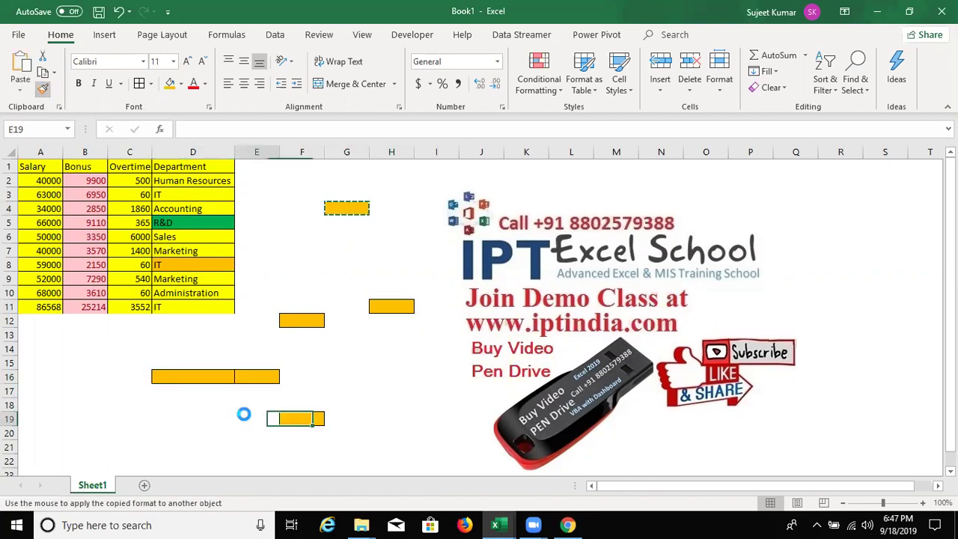
left_click_drag(307, 419, 168, 417)
left_click(129, 390)
left_click(130, 363)
left_click_drag(172, 334, 257, 334)
left_click(257, 348)
left_click(302, 363)
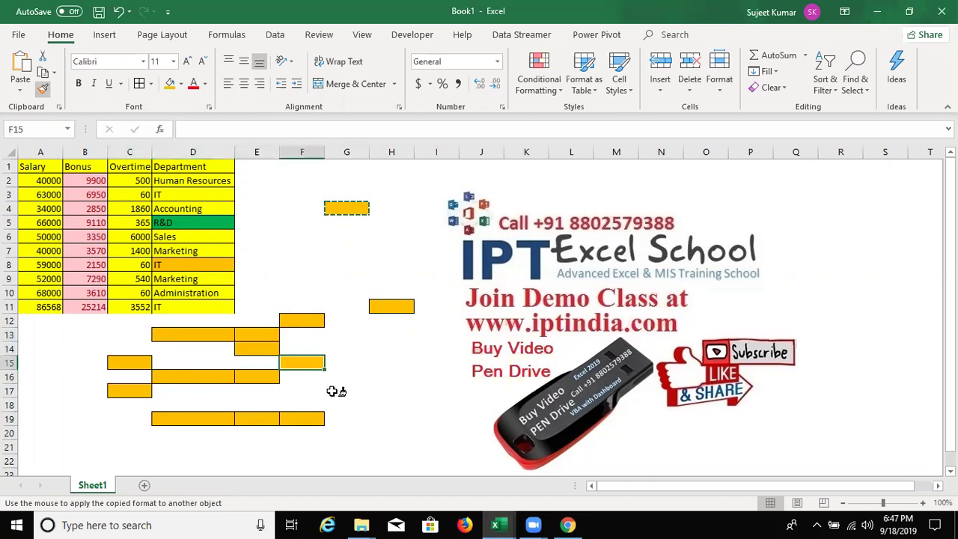
left_click_drag(347, 391, 347, 419)
left_click_drag(263, 432, 129, 432)
left_click(130, 418)
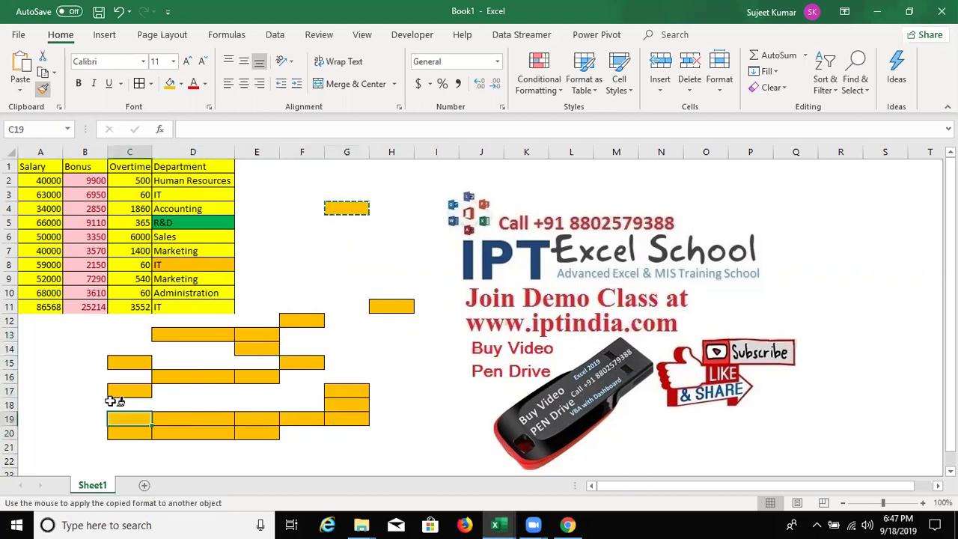
mouse_move(112, 395)
left_mouse_down()
mouse_move(262, 402)
mouse_move(295, 392)
left_mouse_up()
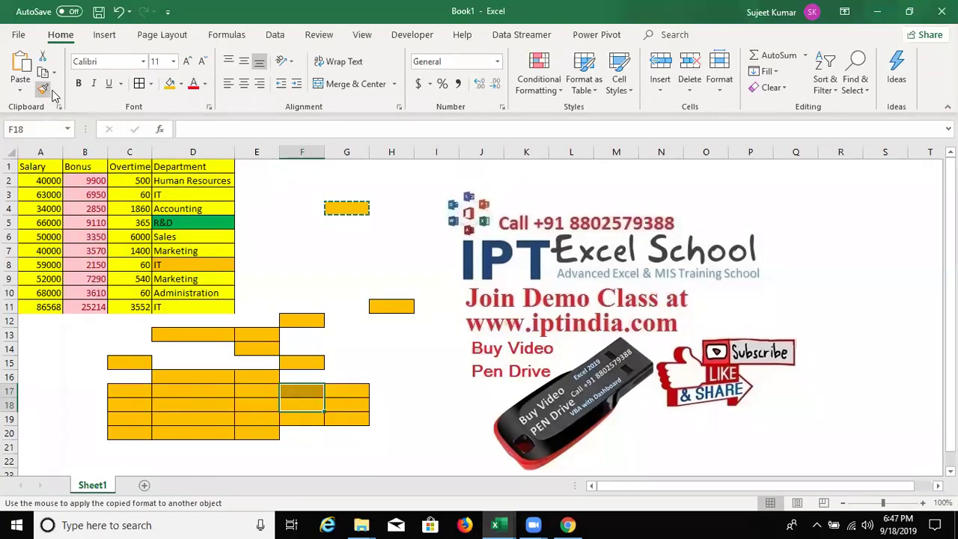
left_click(43, 89)
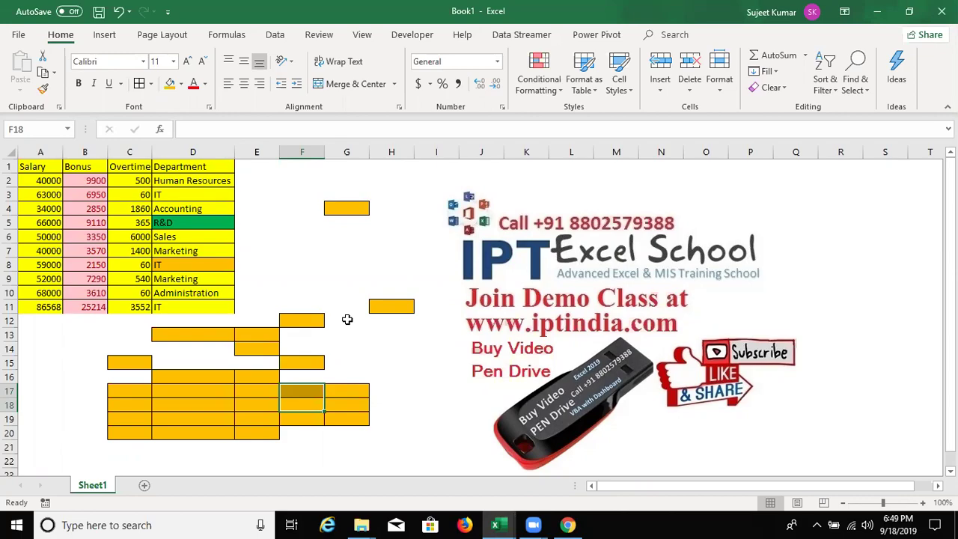
Step: Show the Windows desktop with Windows+D, hiding the Excel window
key("super+d")
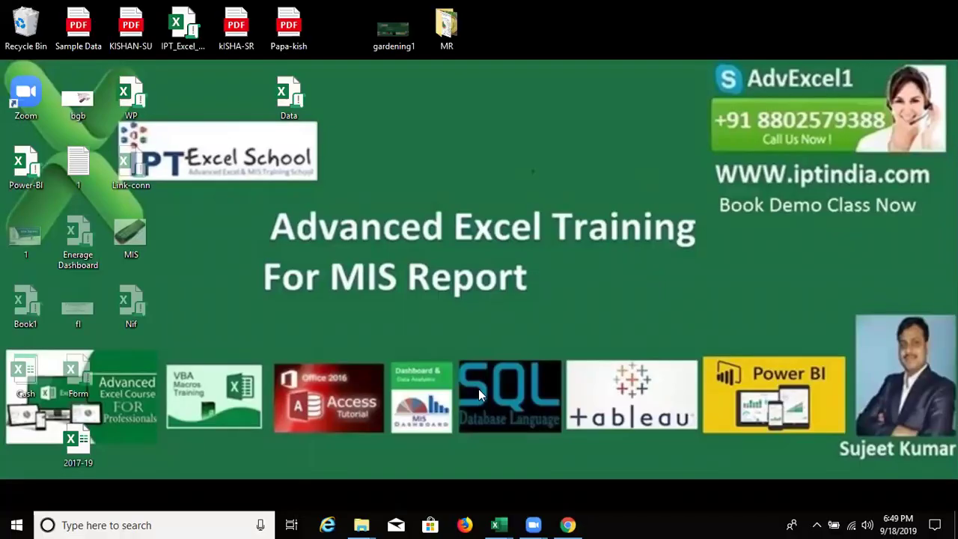